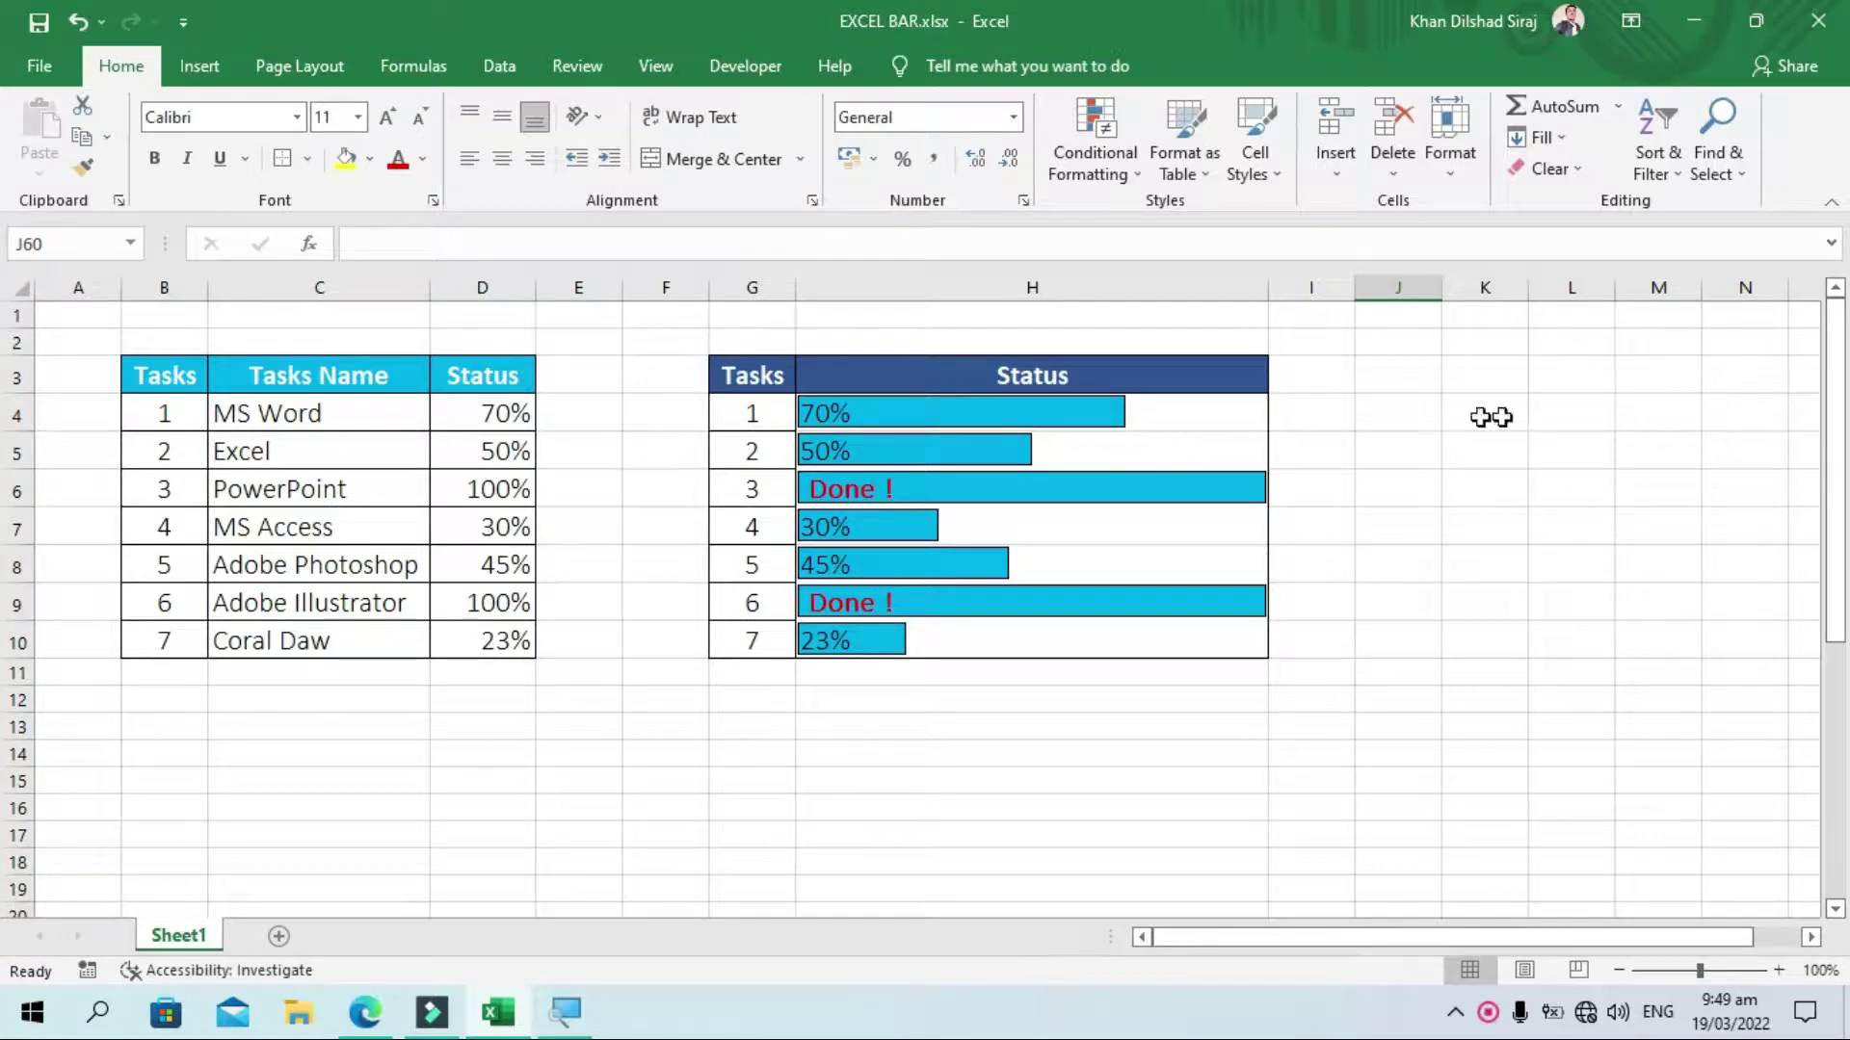
Select the finished example's Status cells from H4 down to H10
drag(1156, 404, 1238, 635)
click(1239, 635)
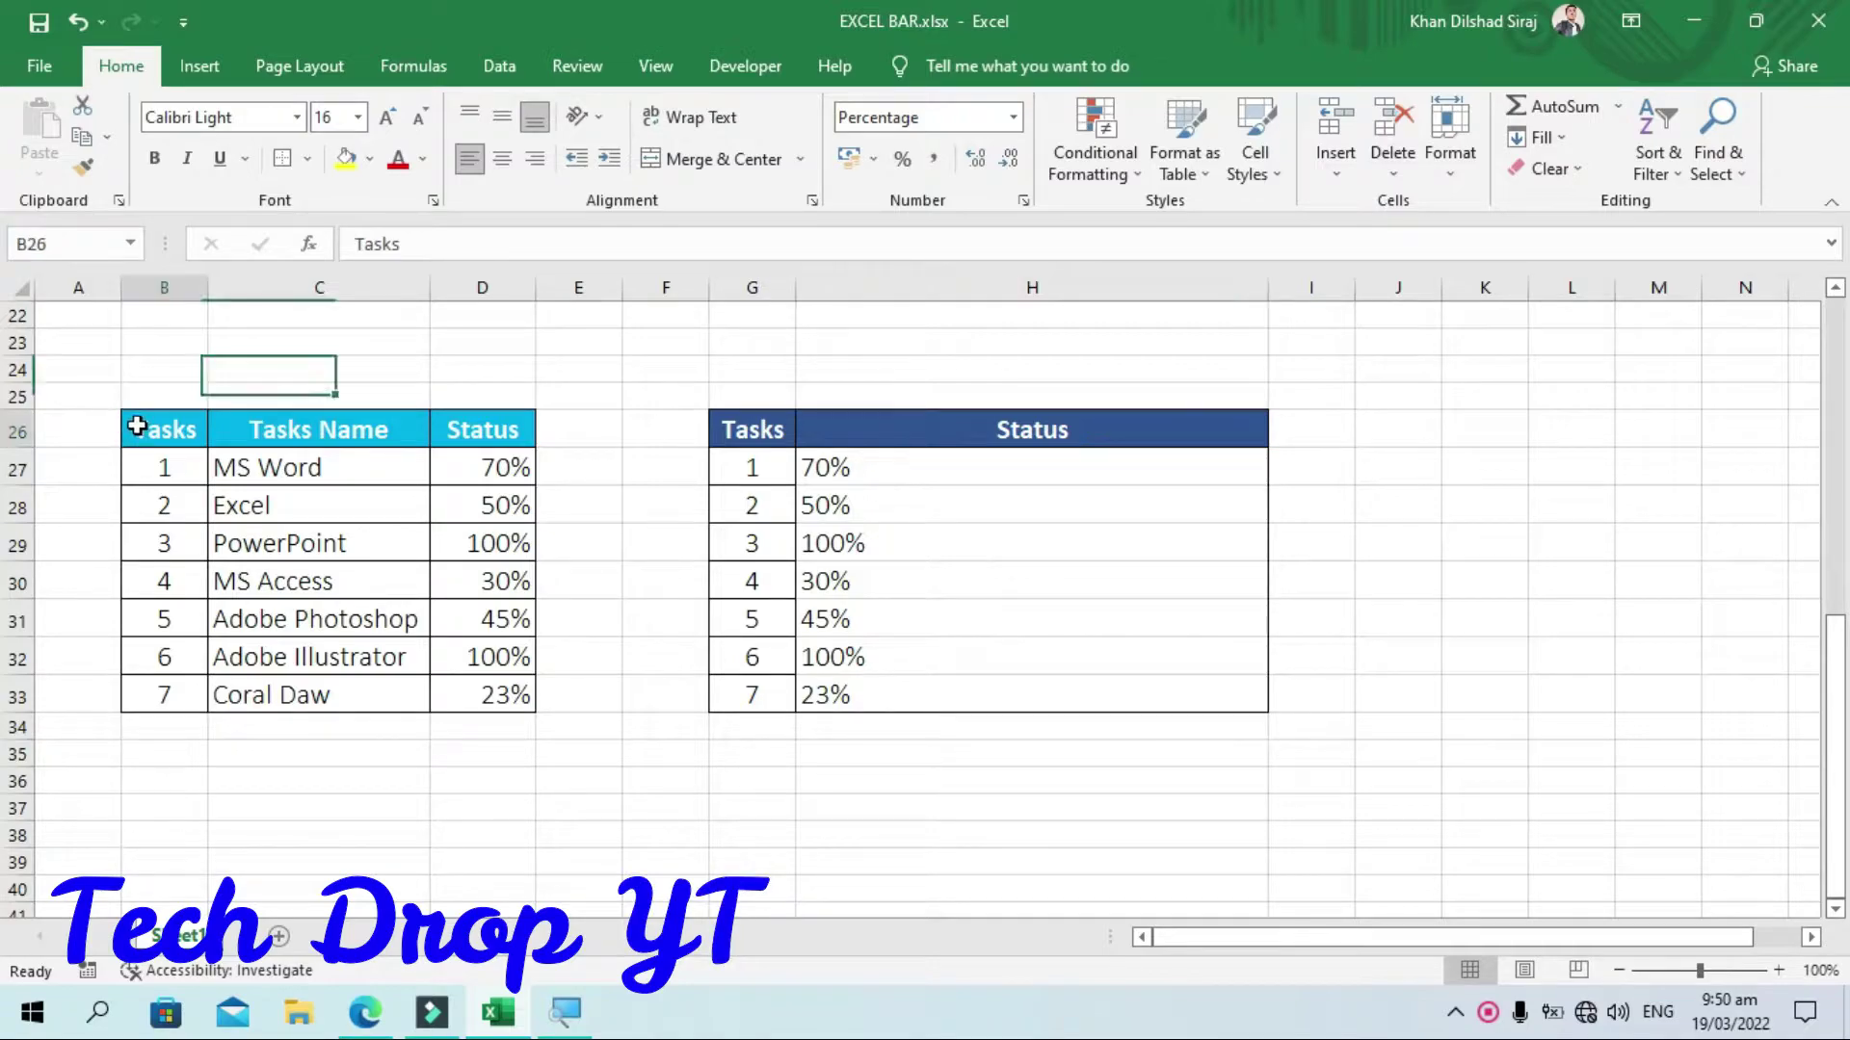
Highlight the left table's task numbers, task names and Status percentages D26:D33
drag(139, 436, 318, 620)
click(318, 620)
drag(168, 429, 157, 661)
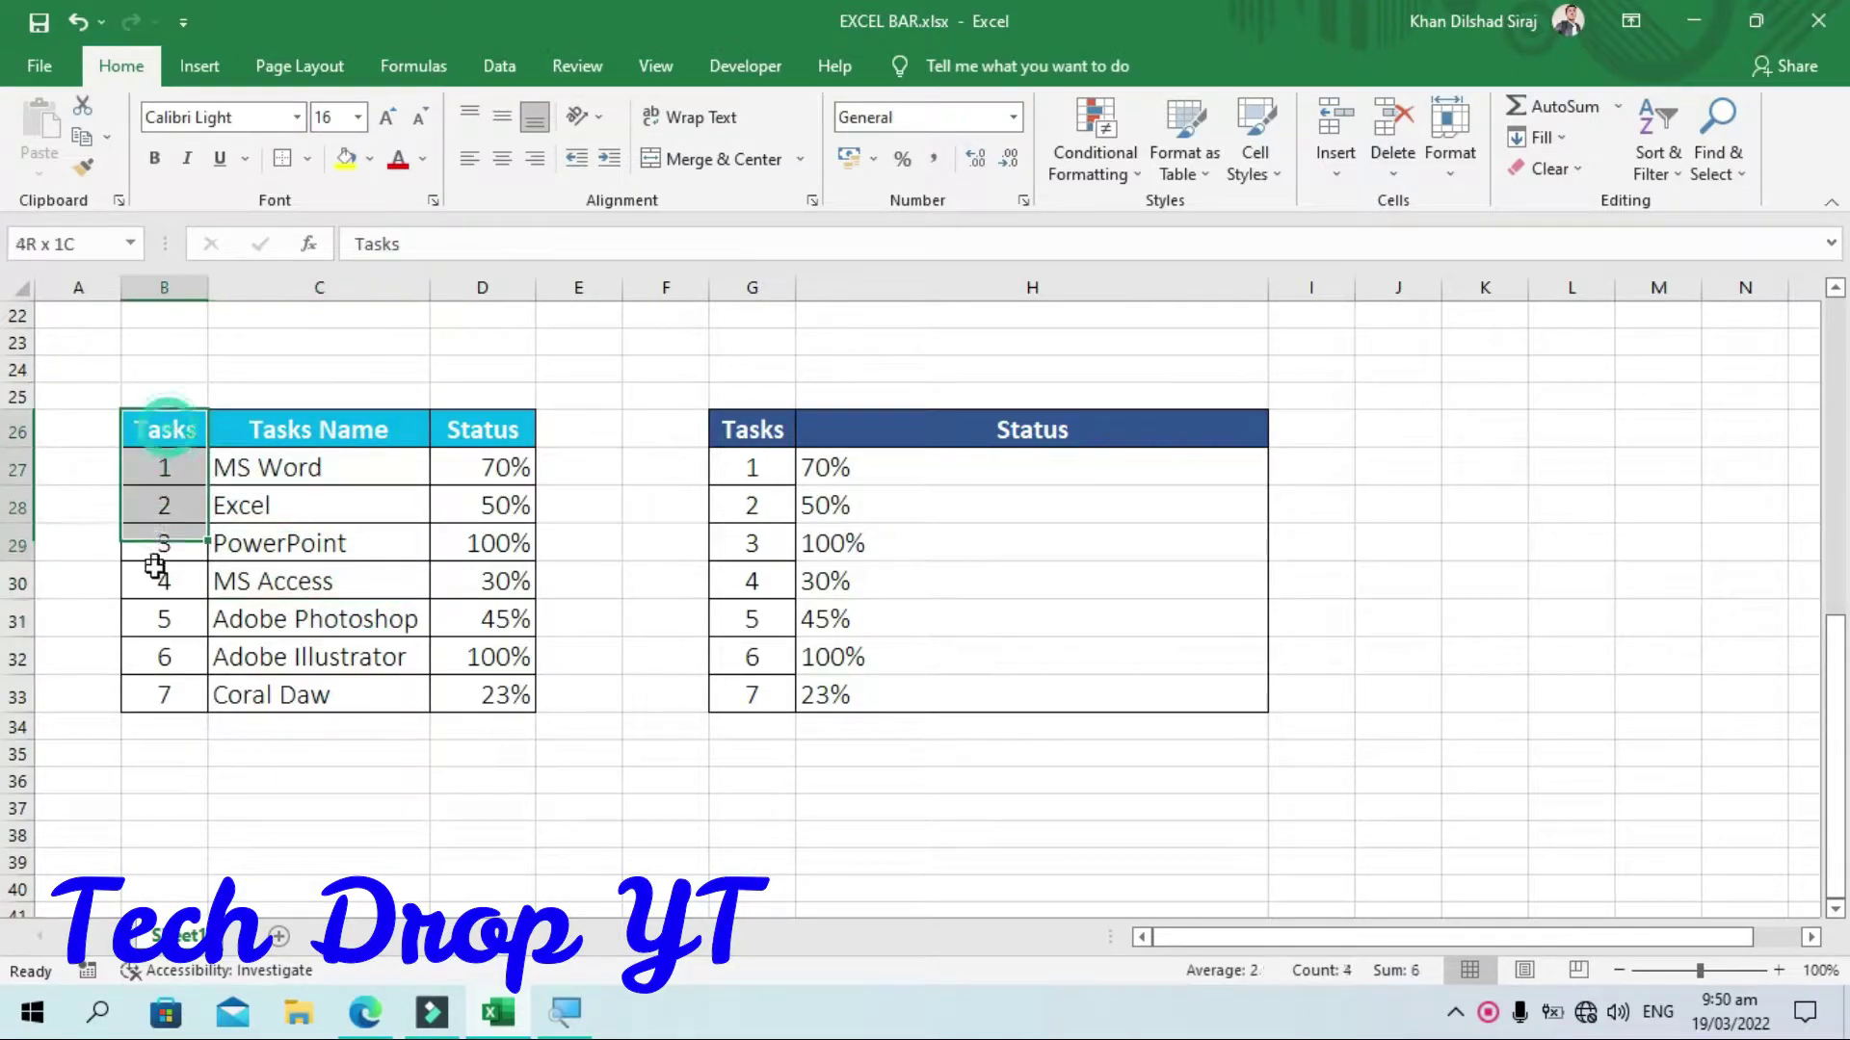
drag(330, 425, 318, 661)
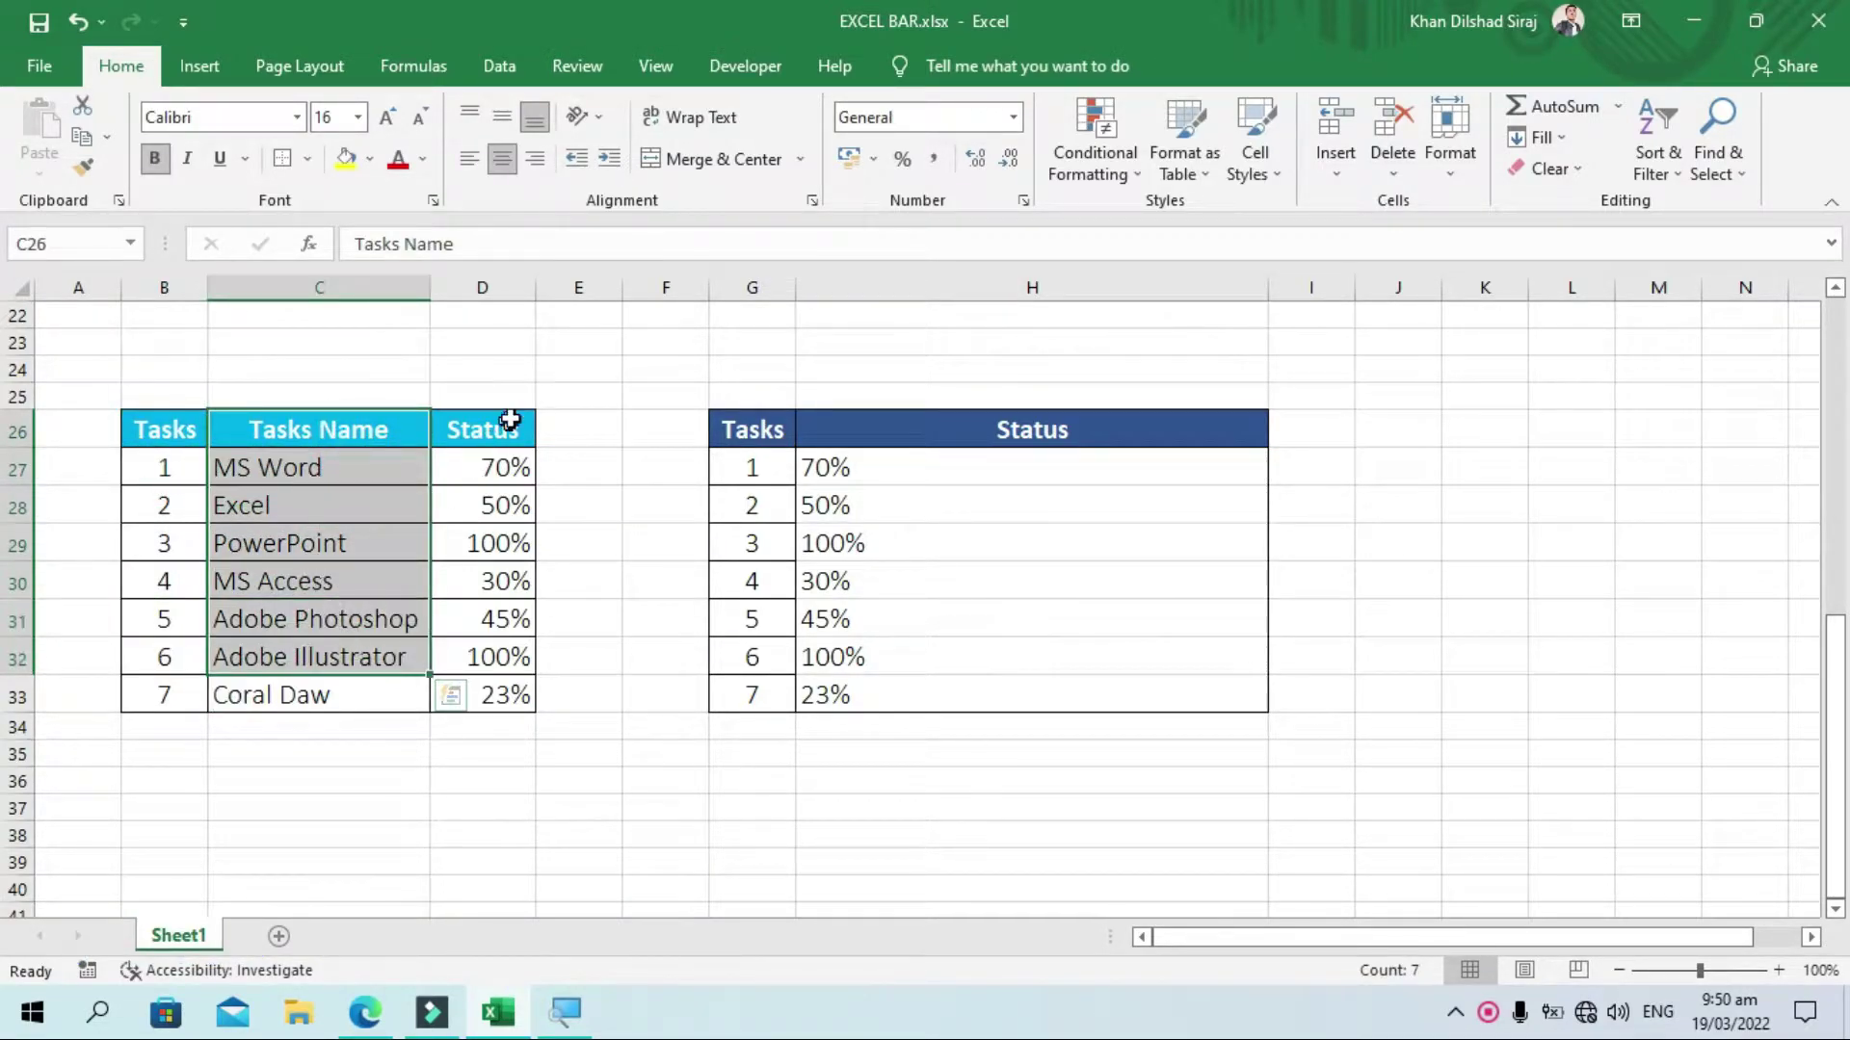
drag(507, 424, 525, 686)
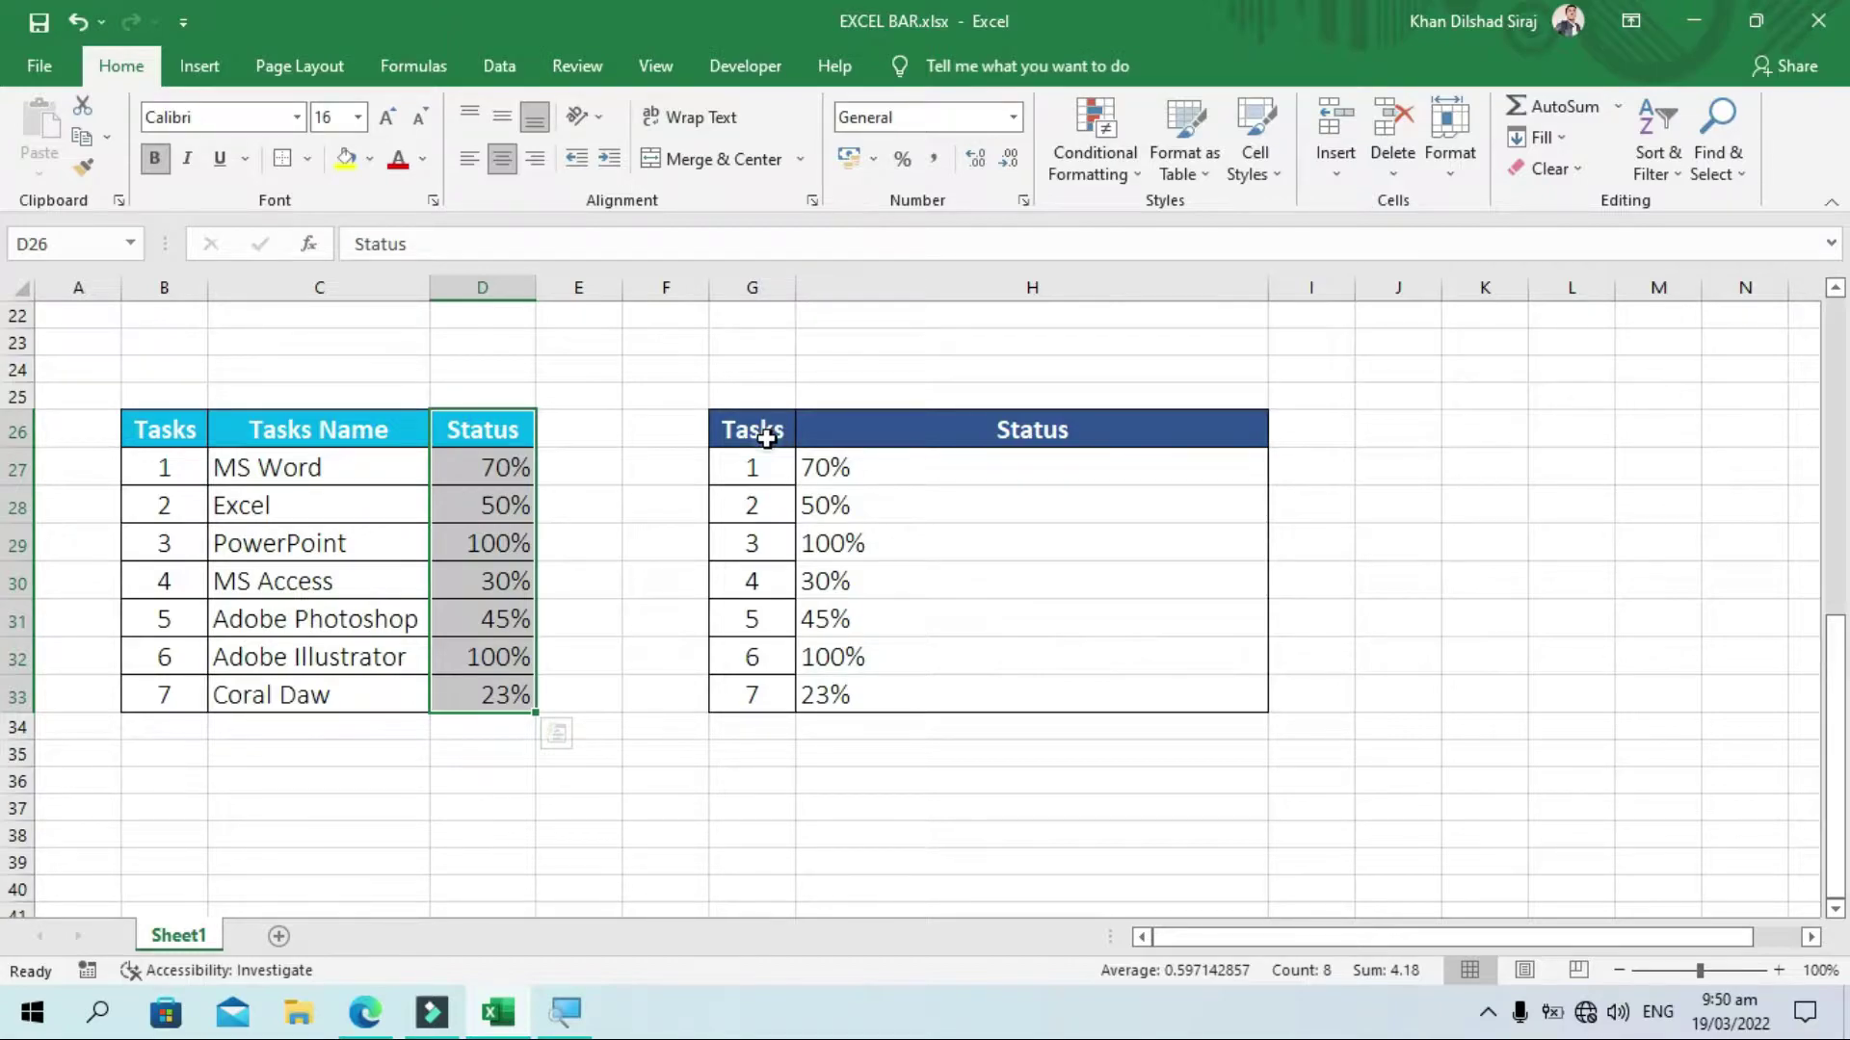
Select the right table's seven Status values in H27:H33
drag(775, 439, 756, 660)
drag(868, 467, 952, 622)
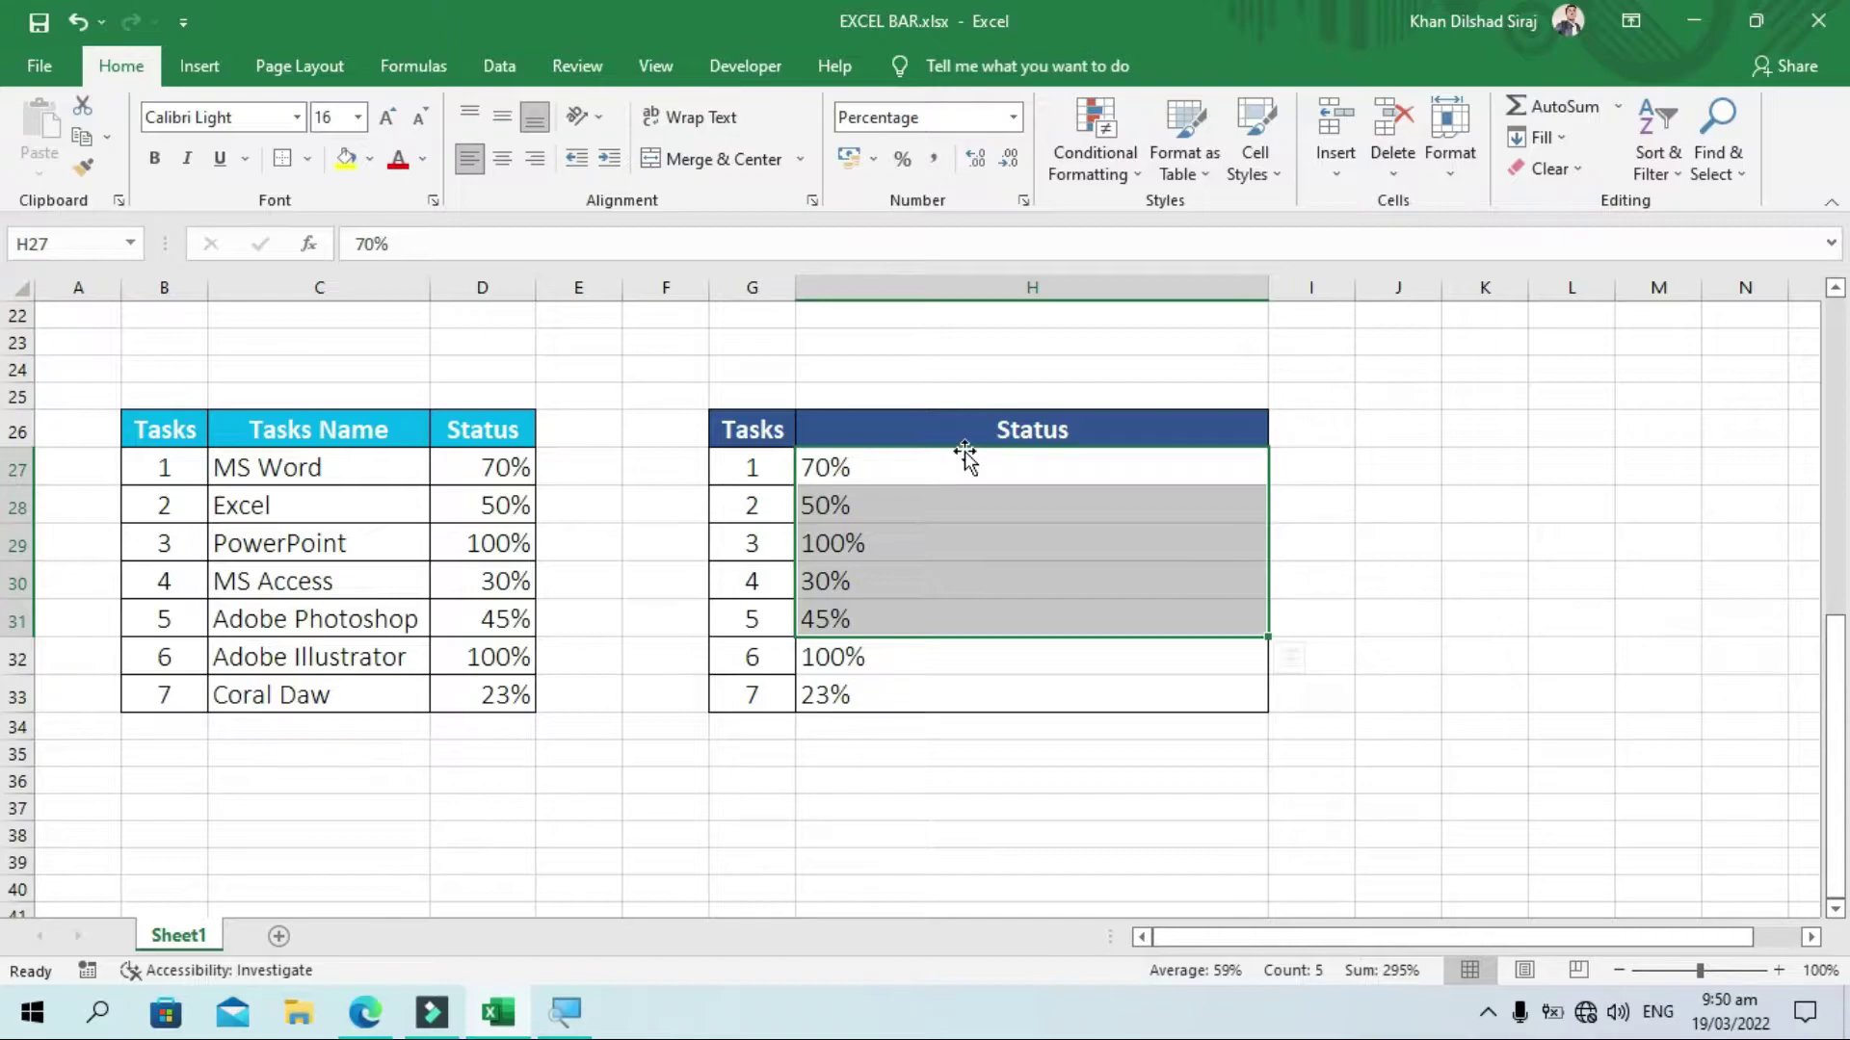
drag(965, 469, 973, 701)
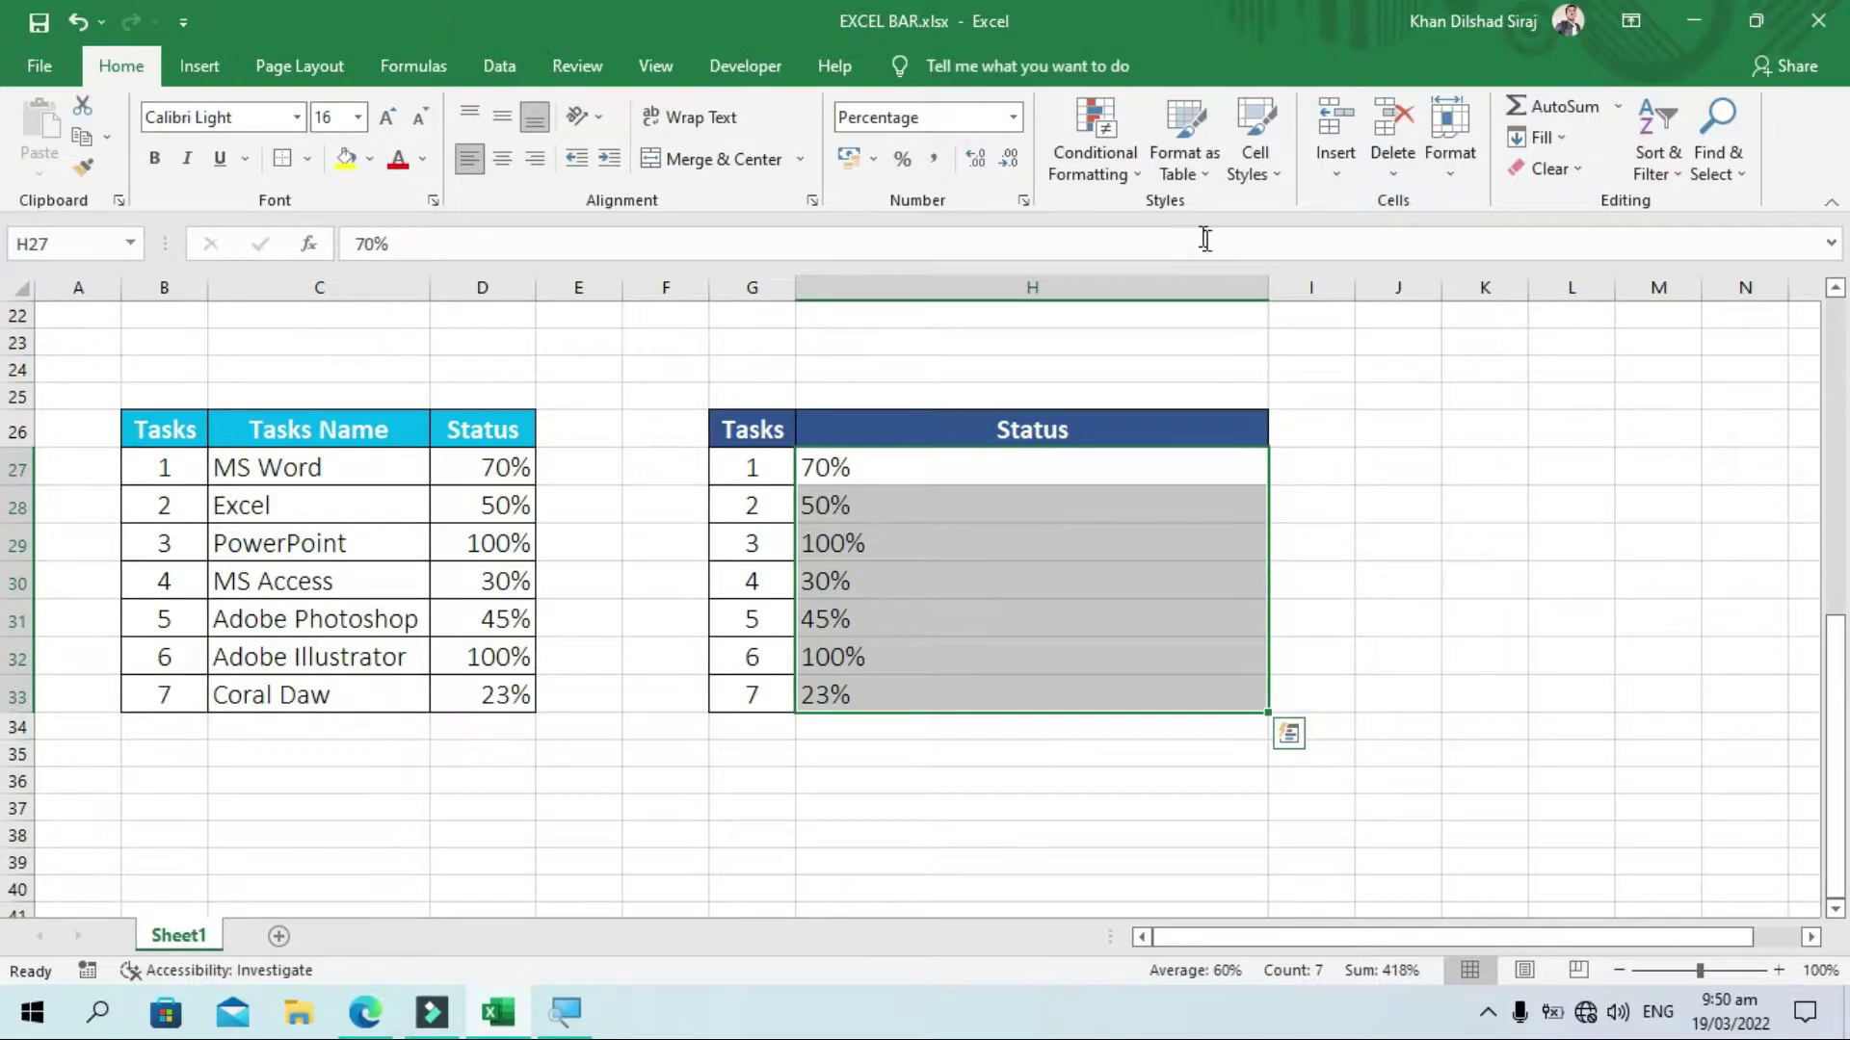
Choose New Rule from Conditional Formatting for the H27:H33 percentages
click(1113, 165)
click(1111, 166)
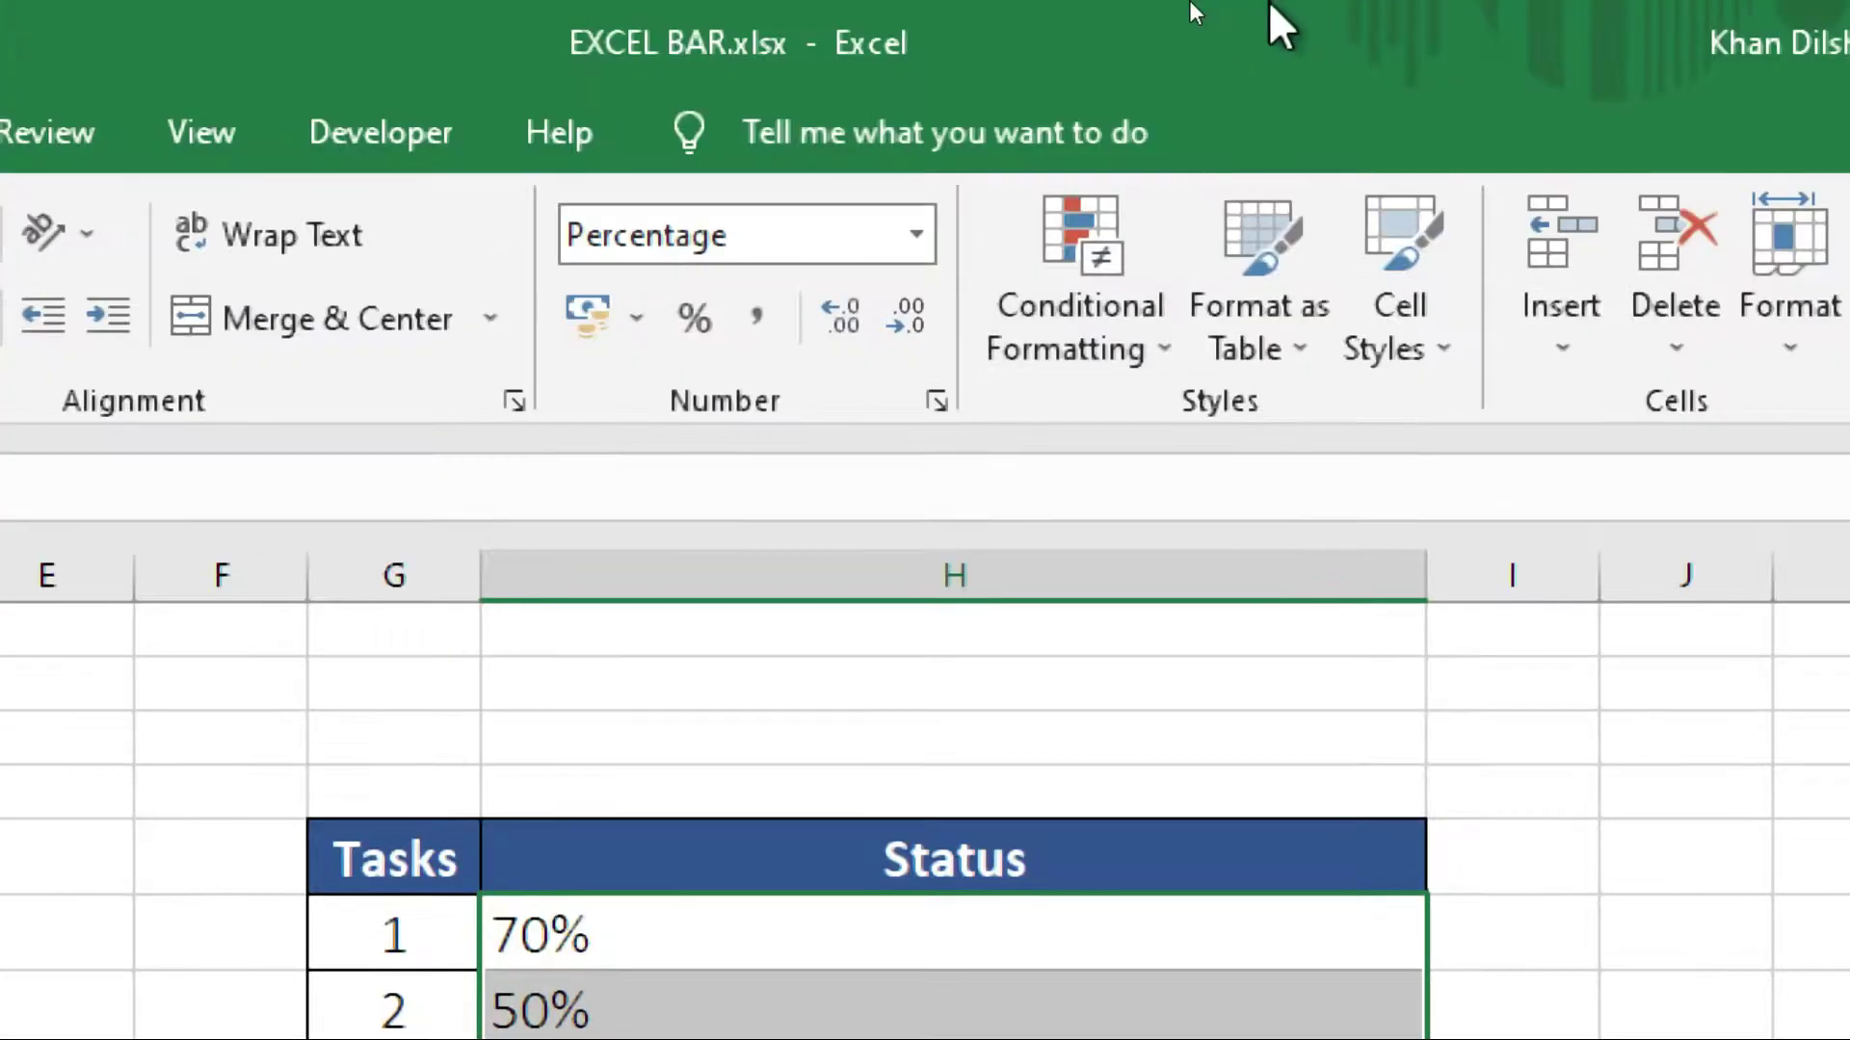
click(1114, 149)
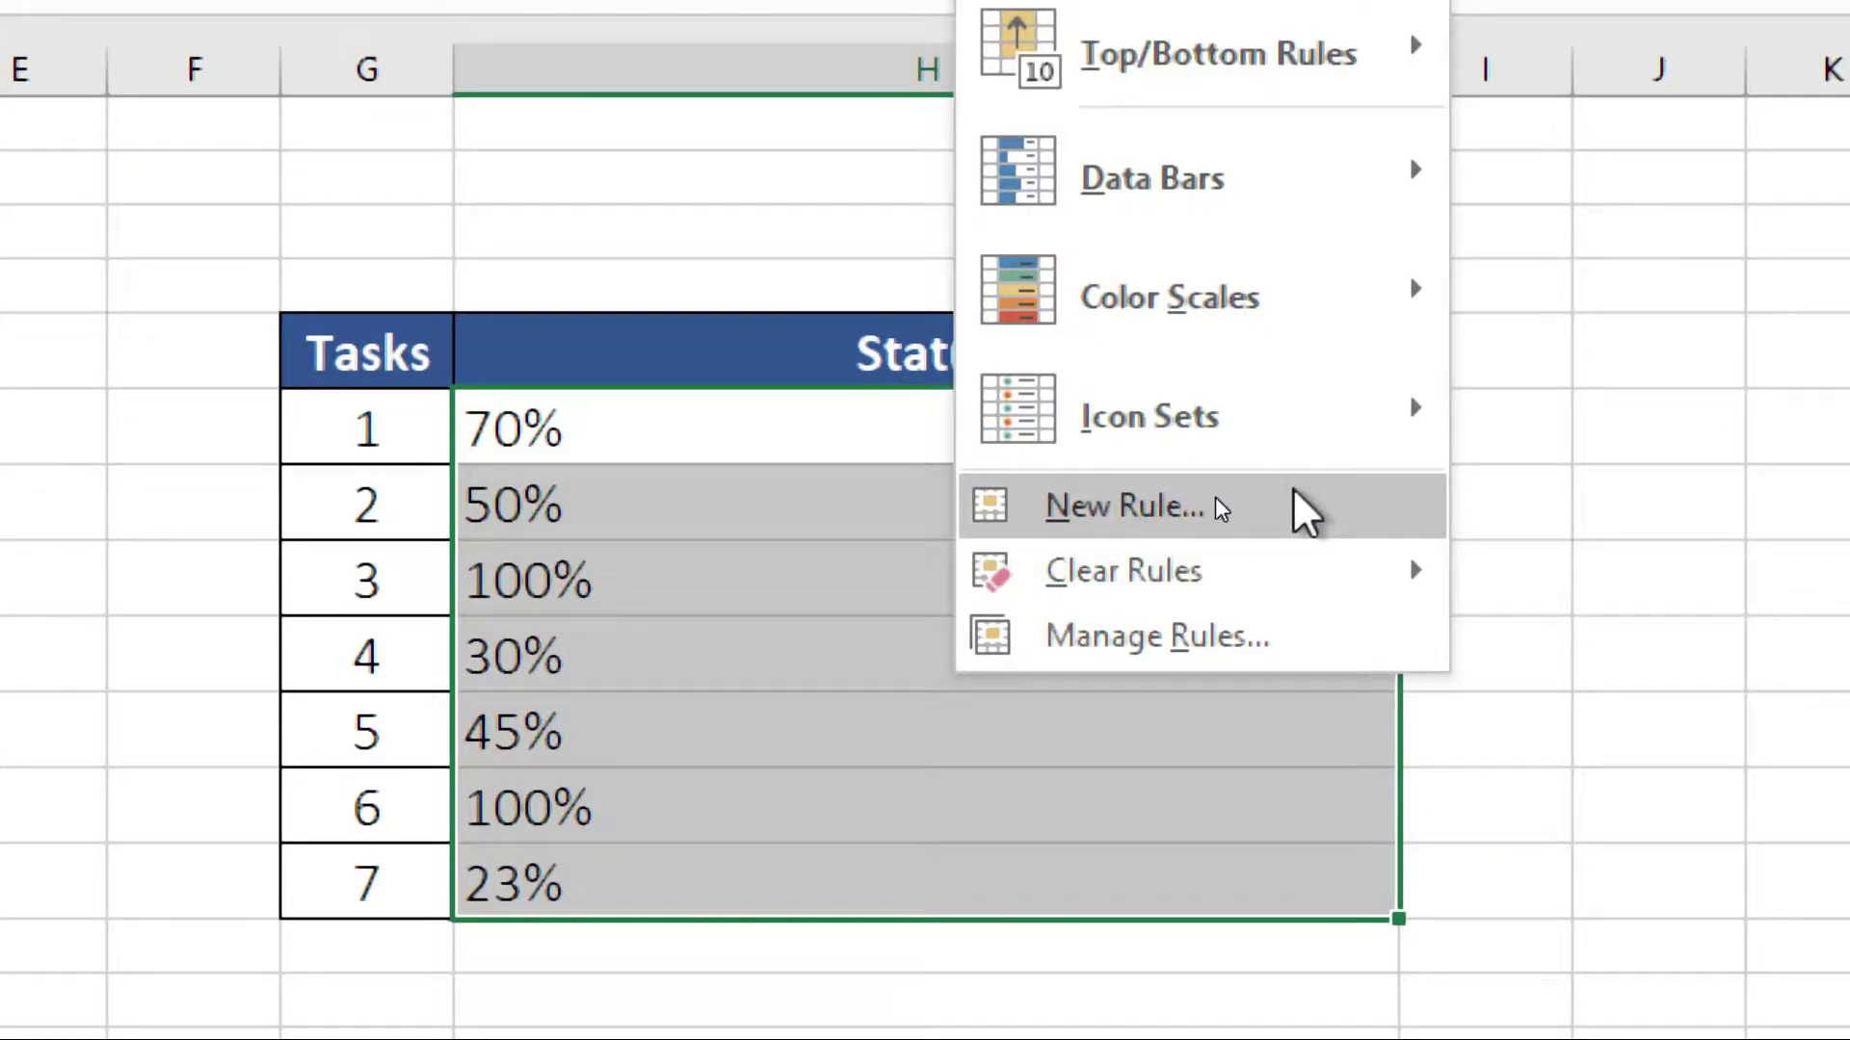
click(1216, 505)
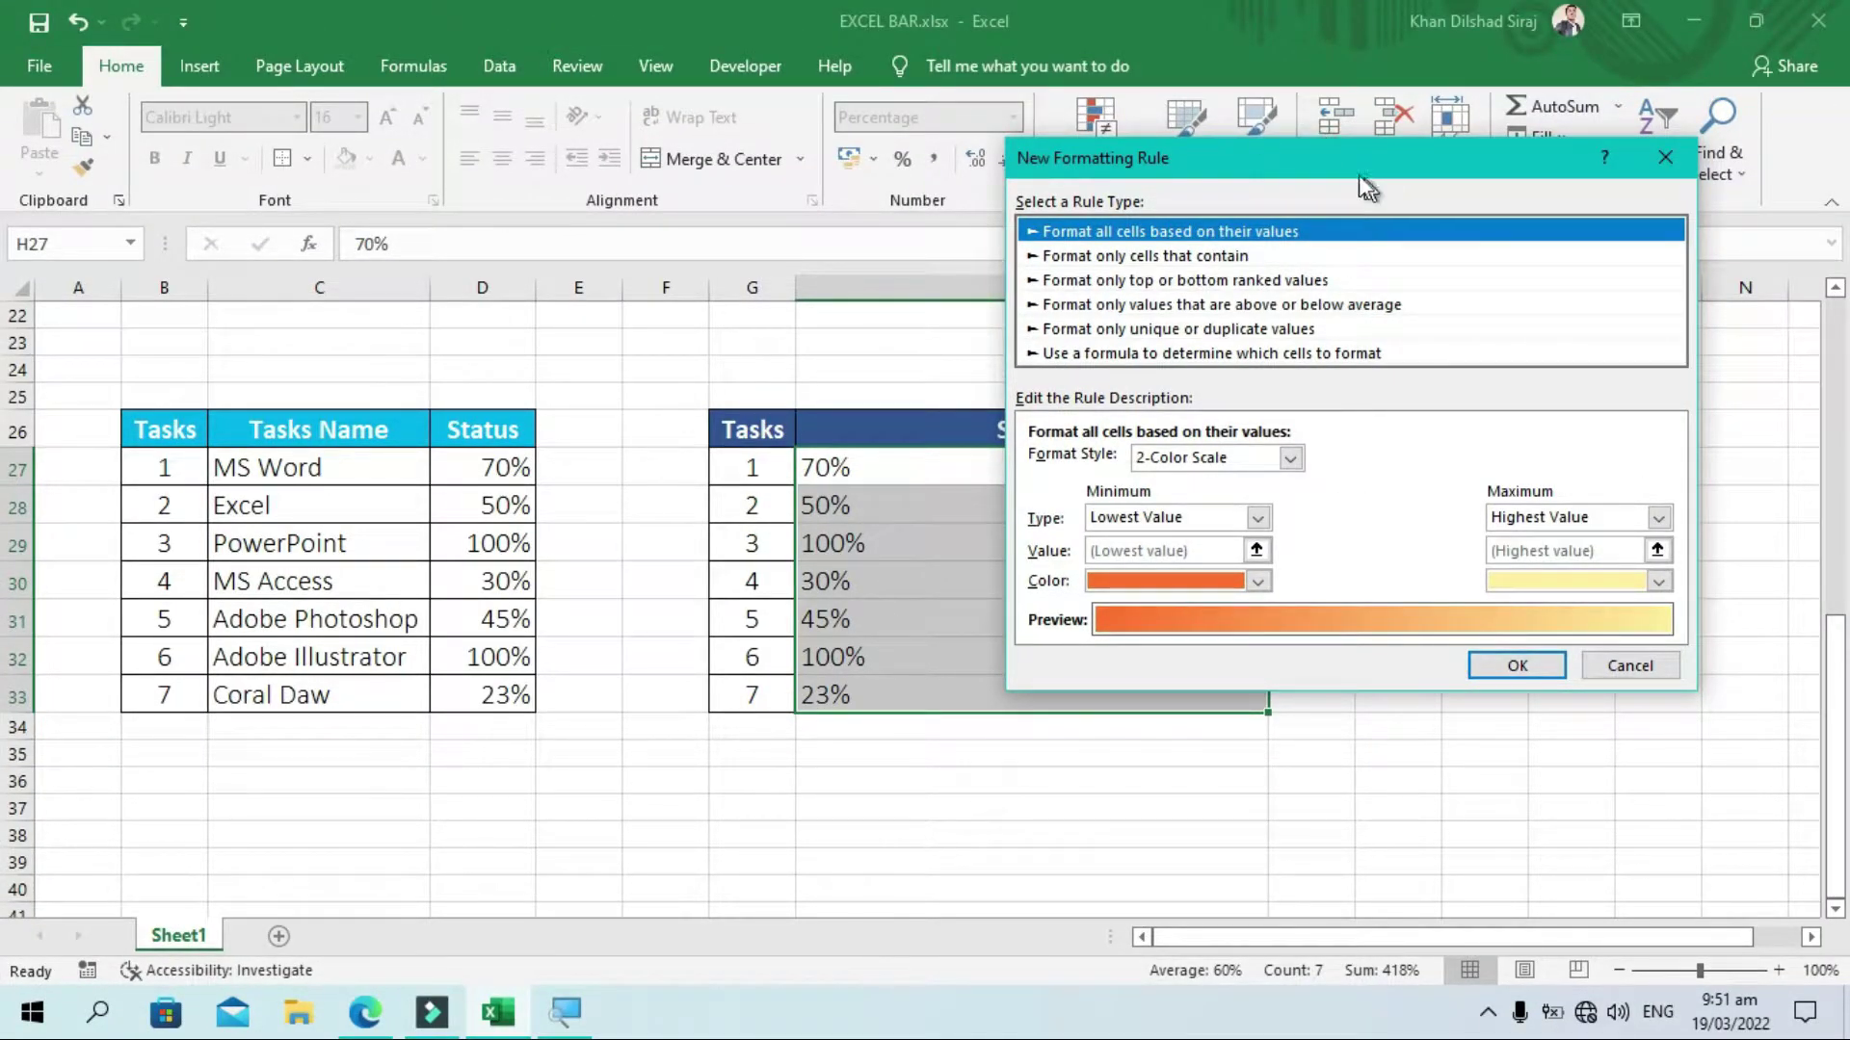
Change the new rule's Format Style from 2-Color Scale to Data Bar
drag(1360, 176, 1136, 217)
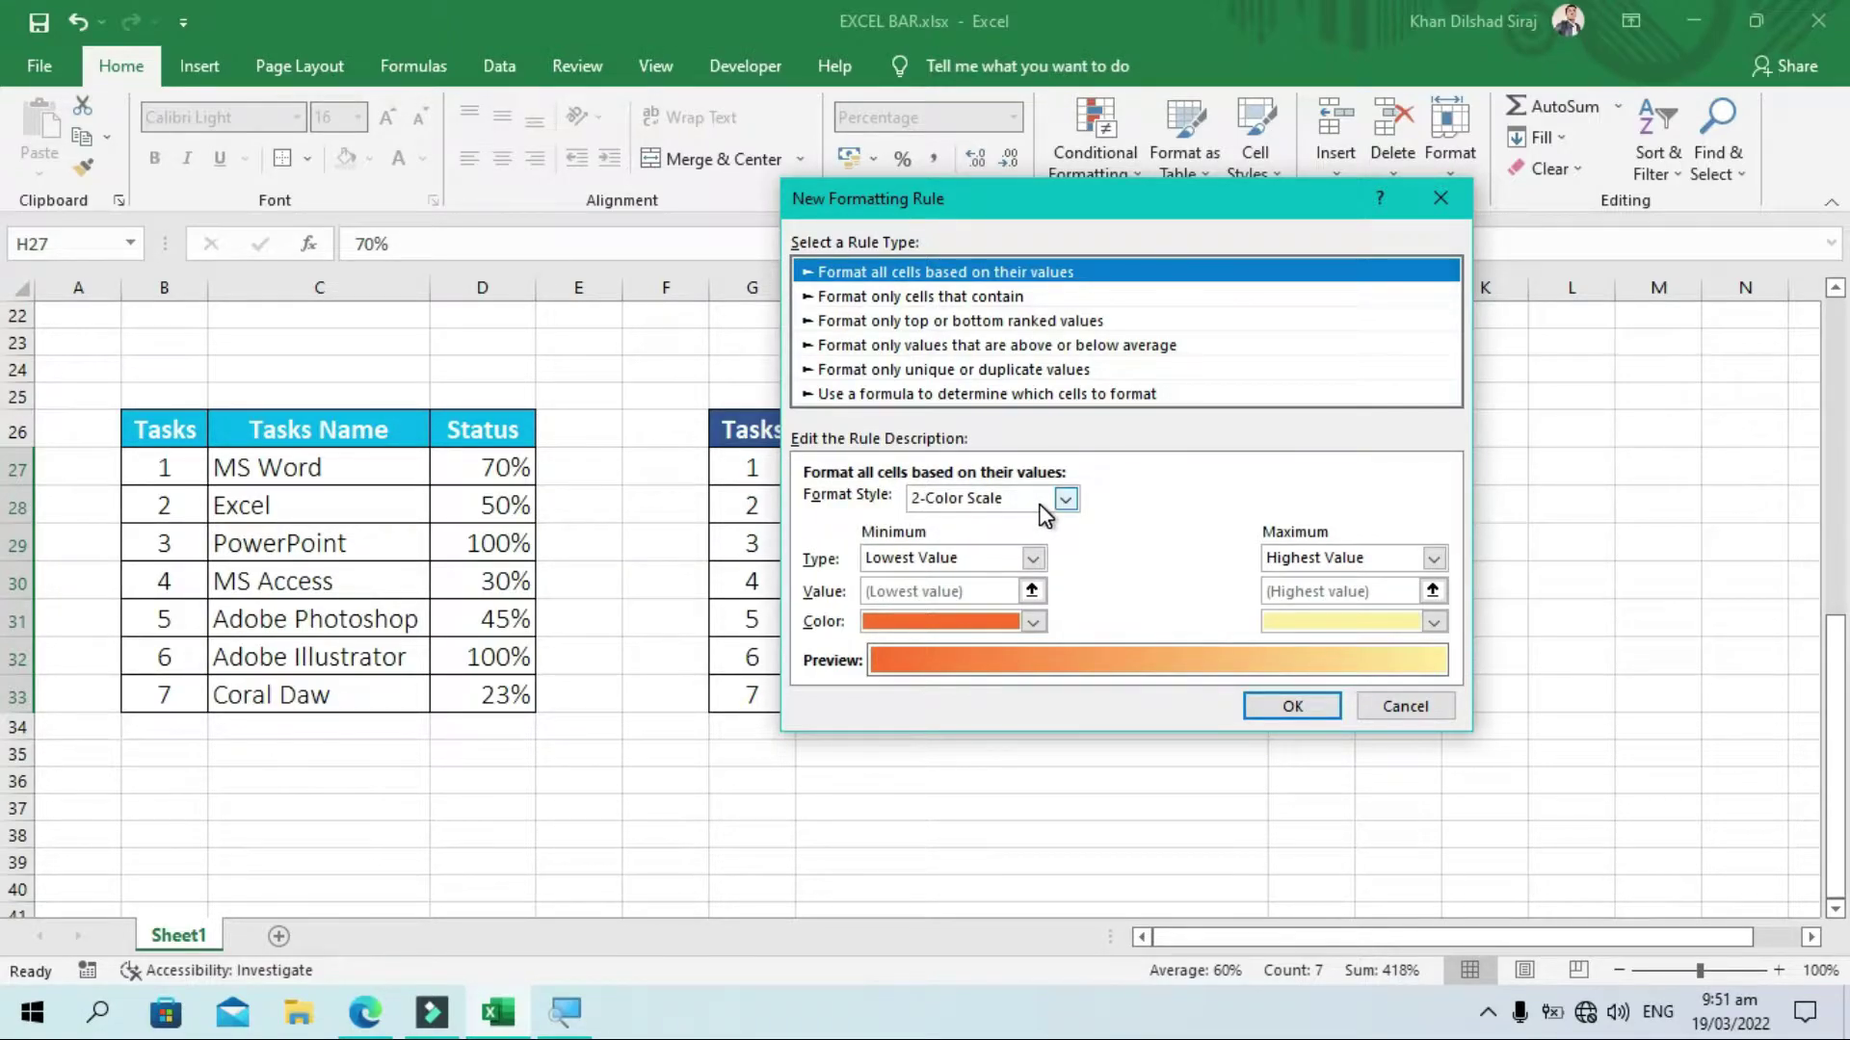
click(1068, 498)
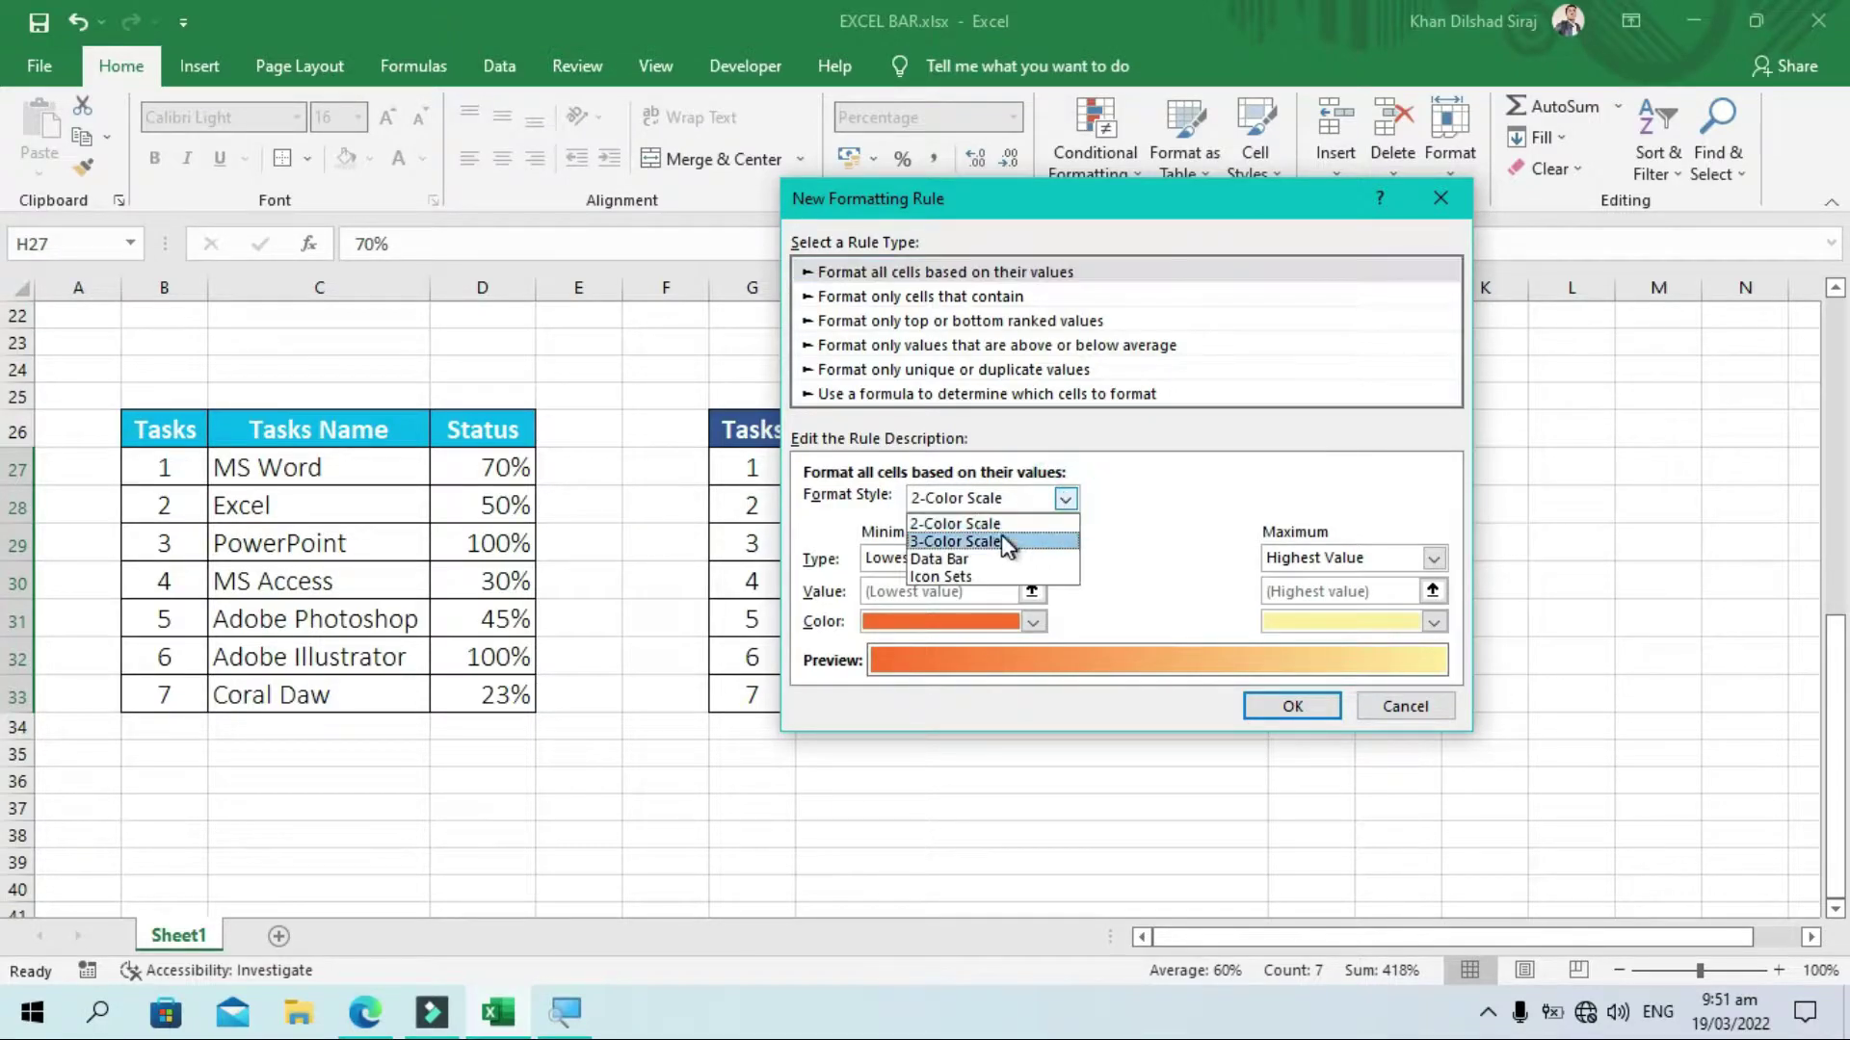
click(944, 552)
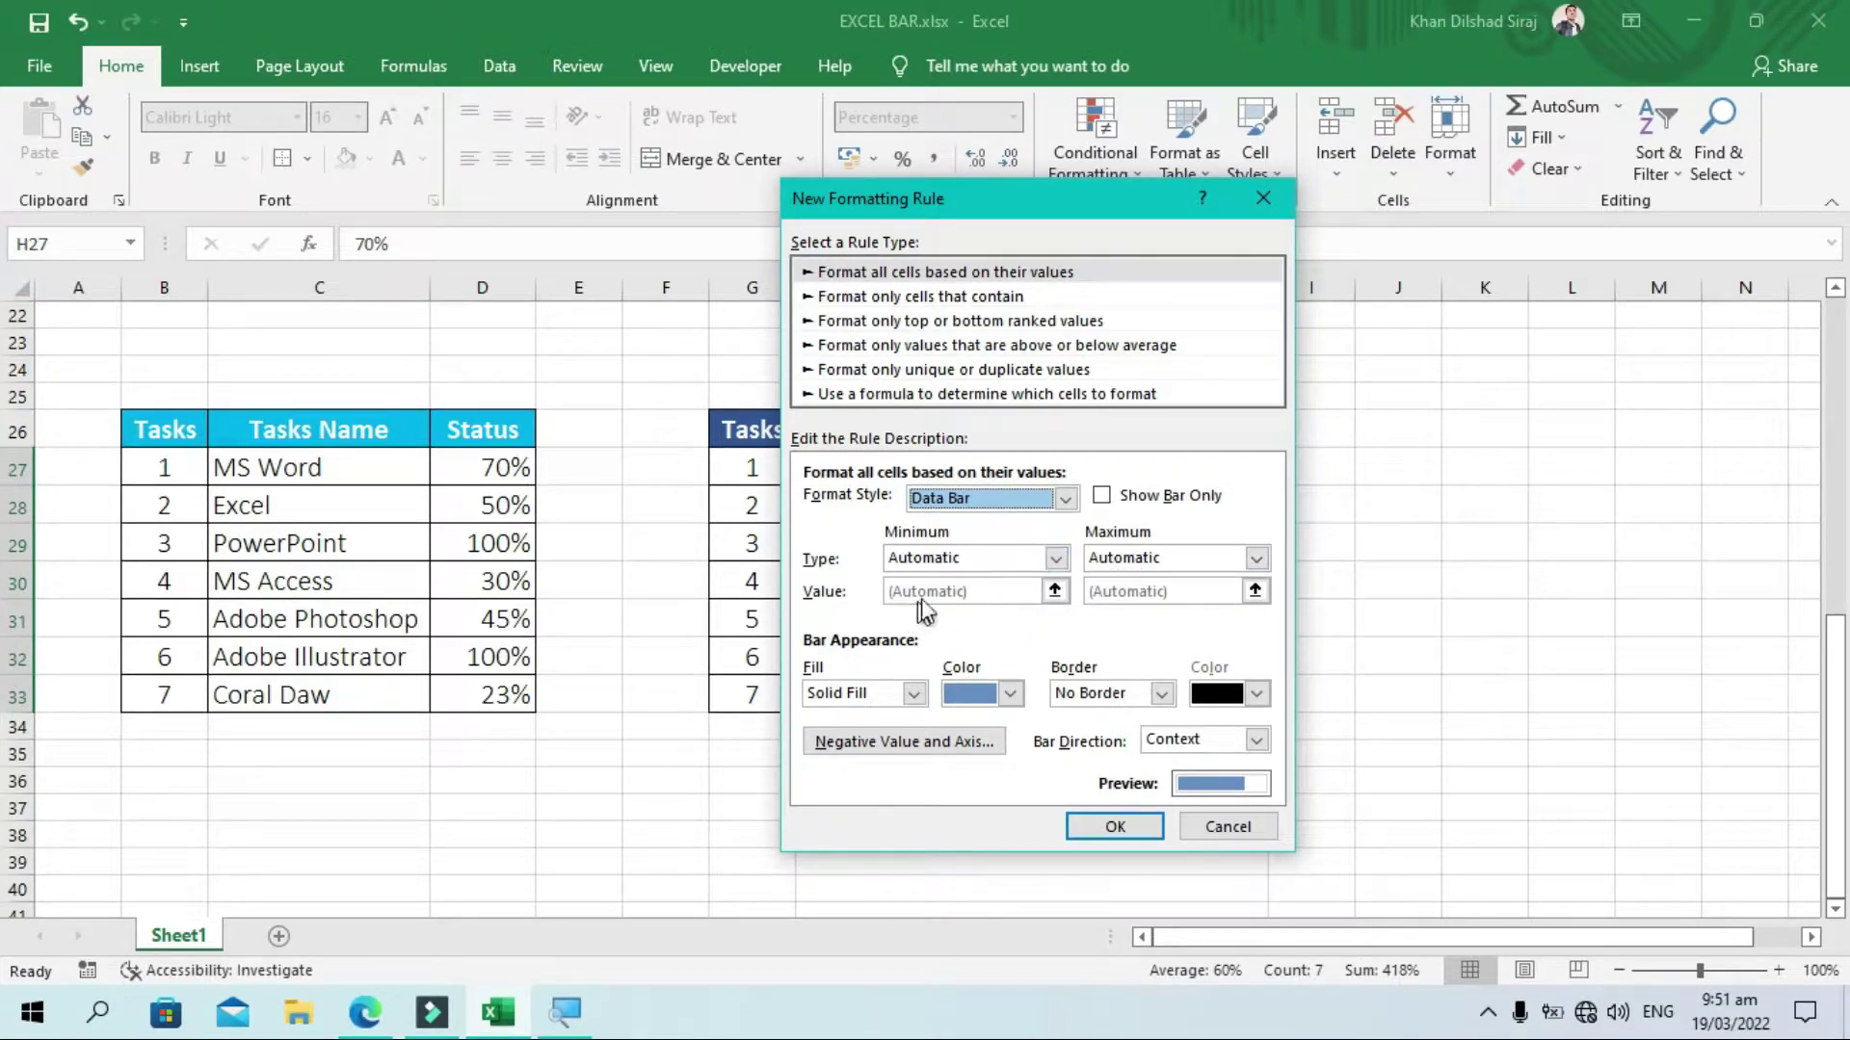
Set the data bar minimum to Number 0 and the maximum to Number 1
click(1057, 558)
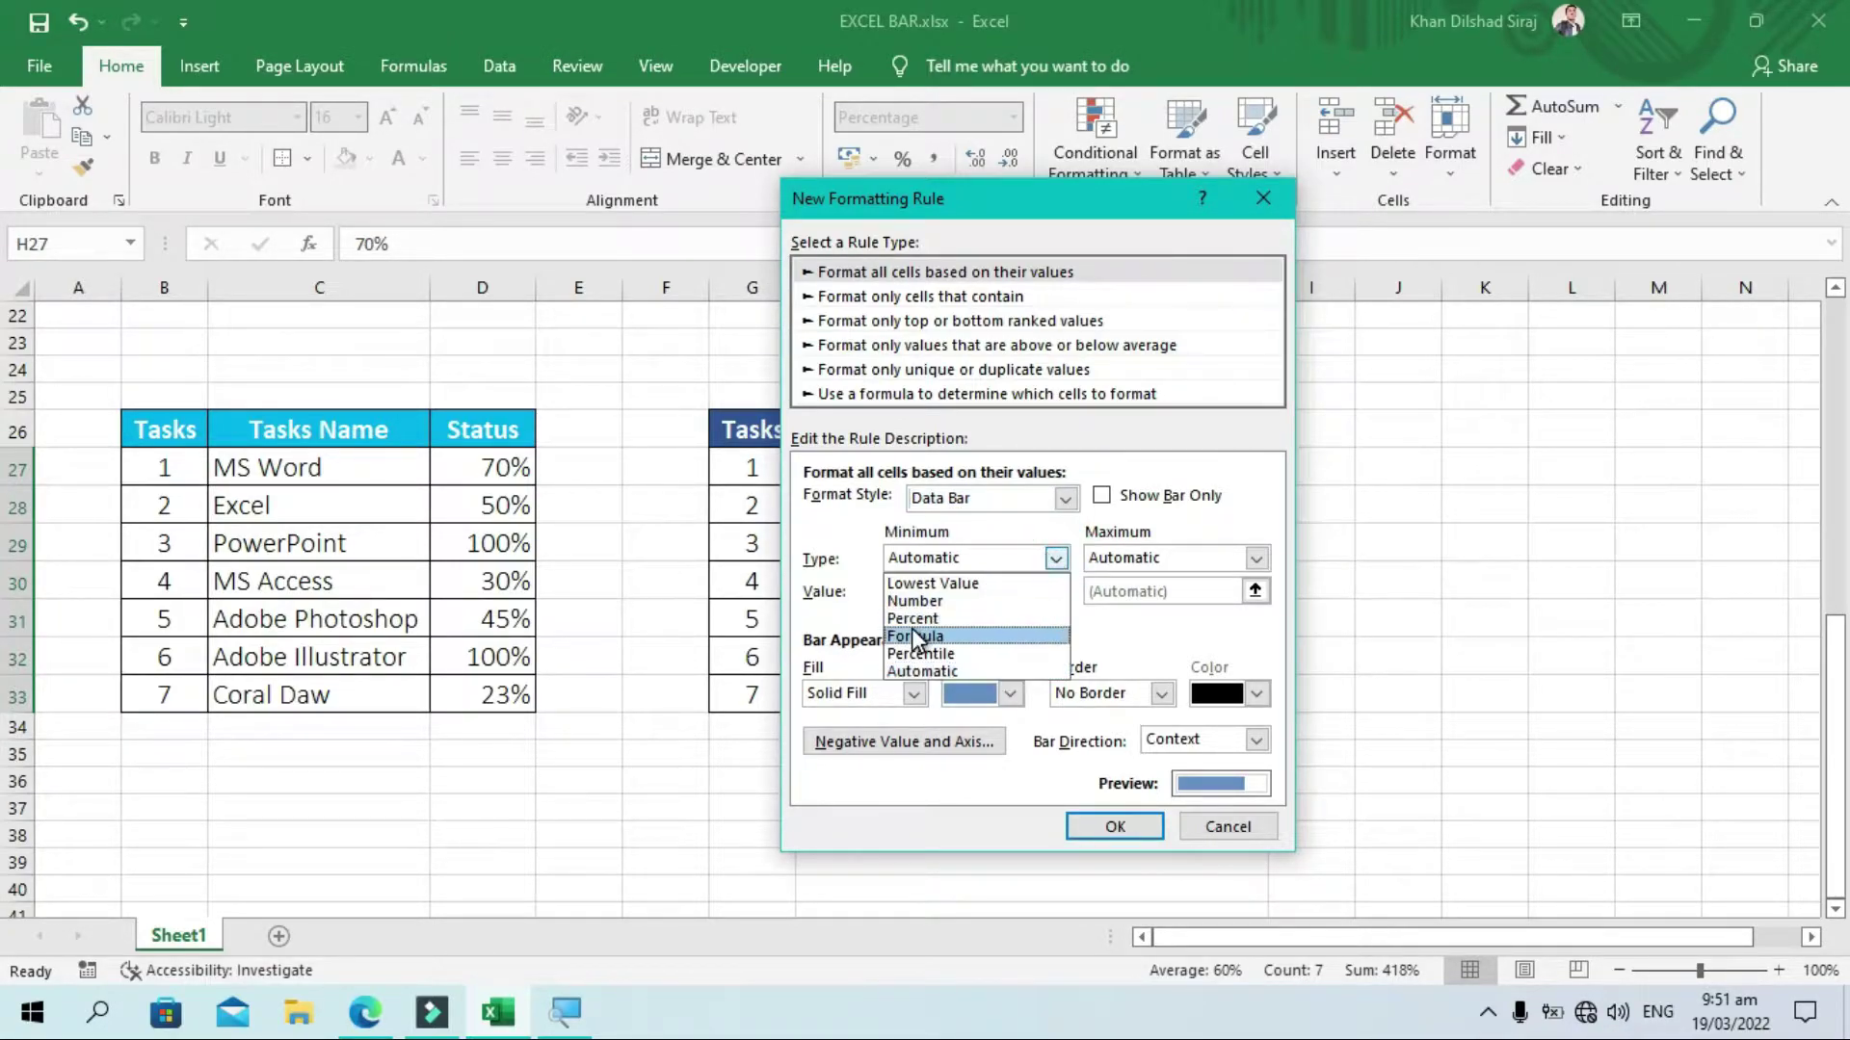
click(925, 601)
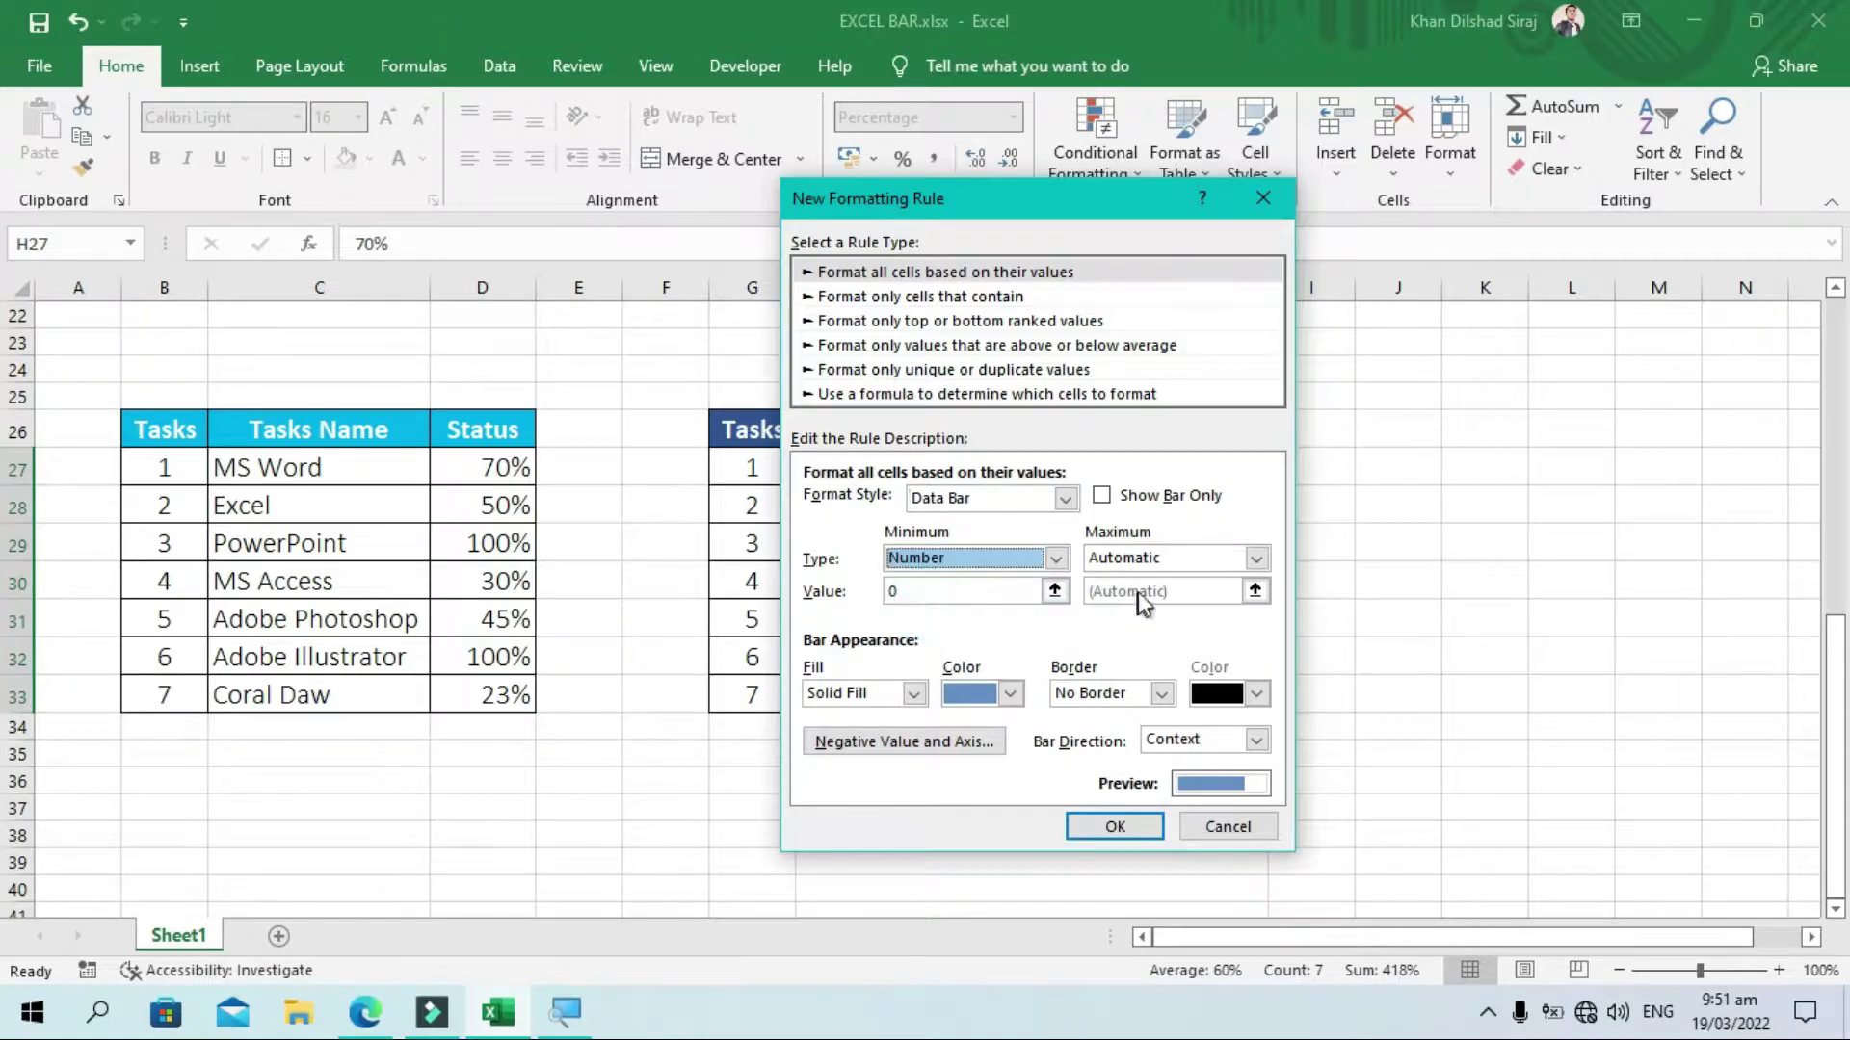
click(1260, 562)
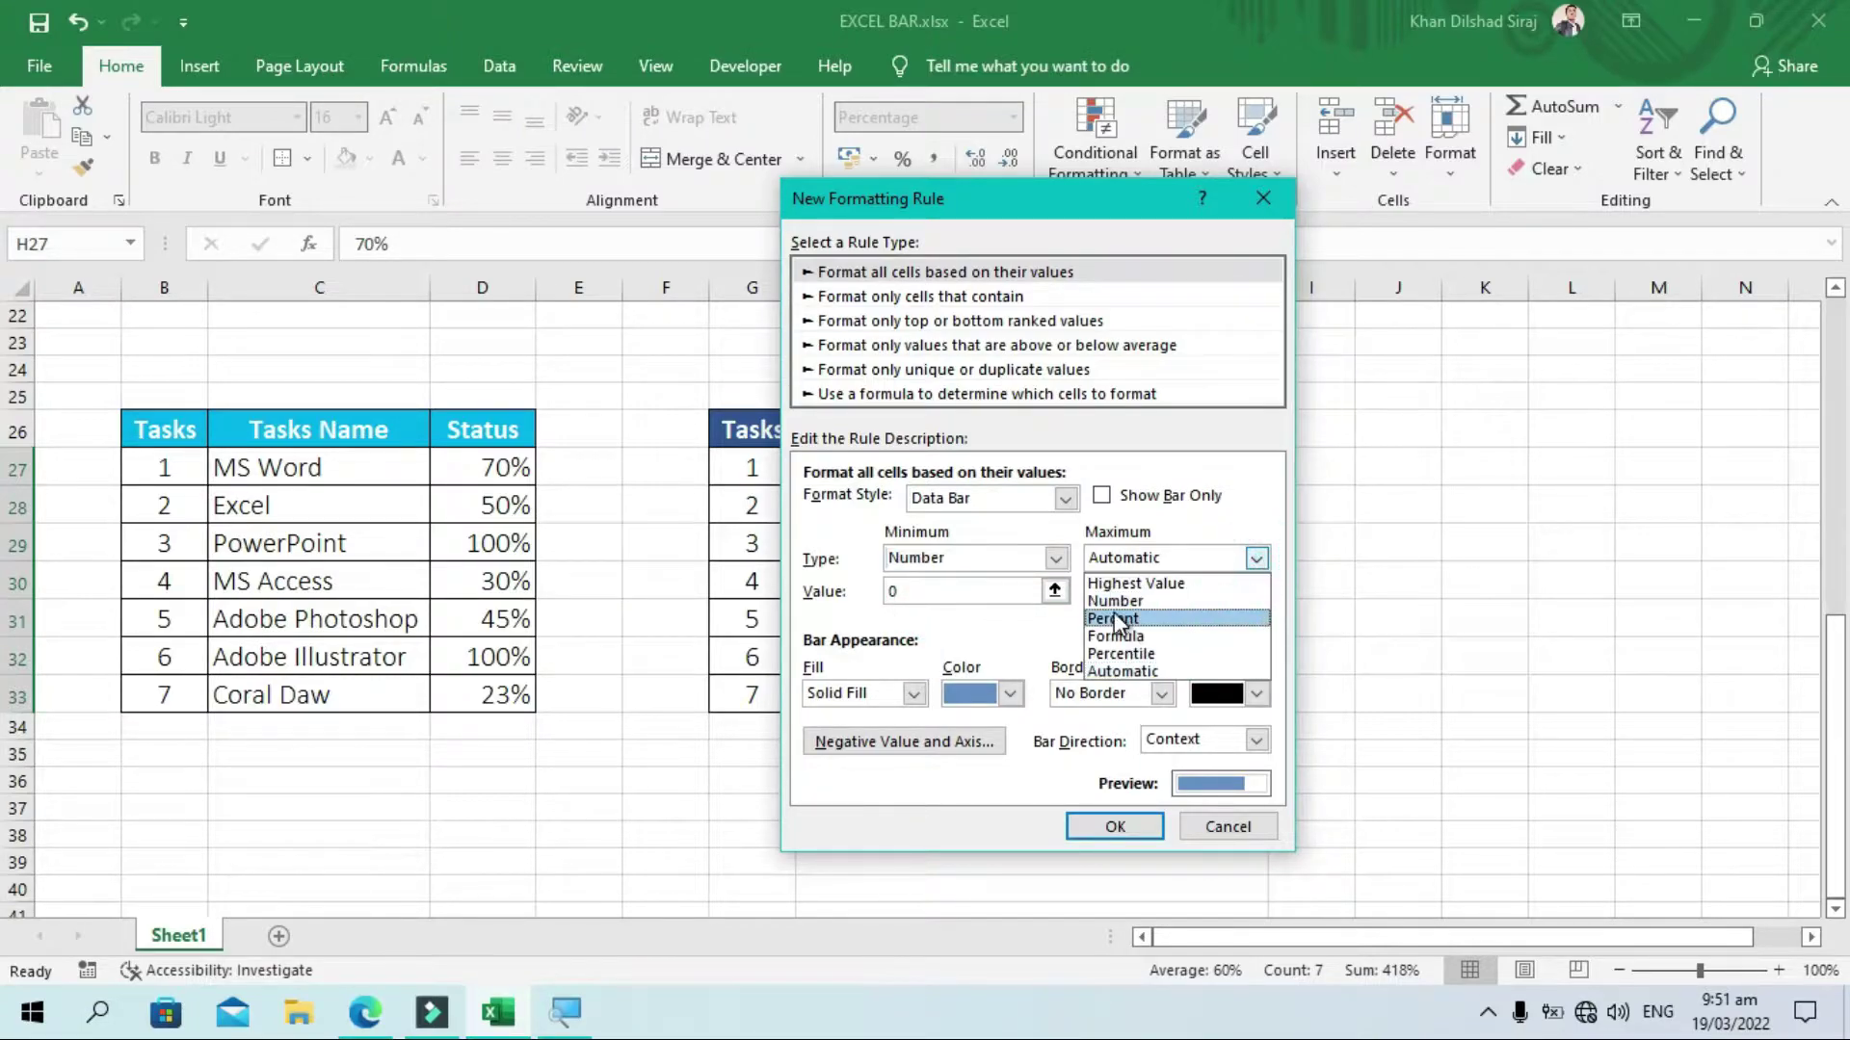
click(1093, 608)
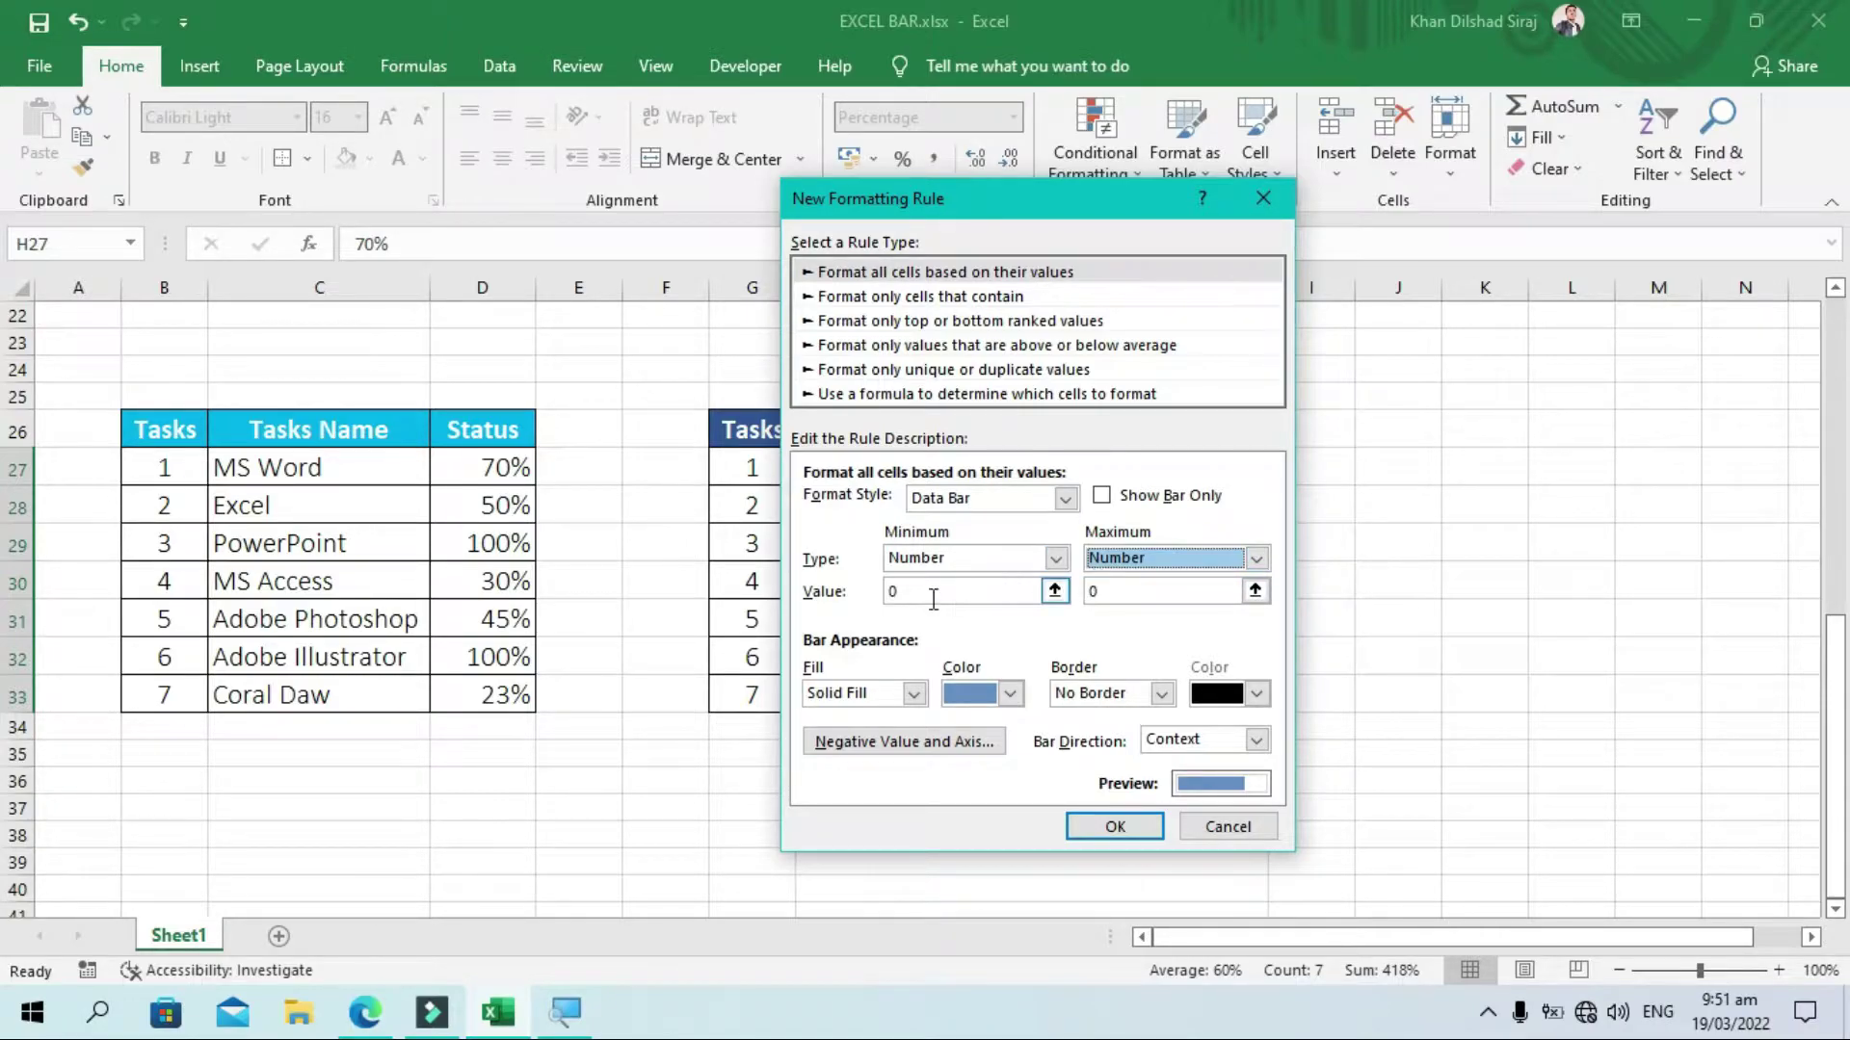
click(932, 598)
click(1132, 591)
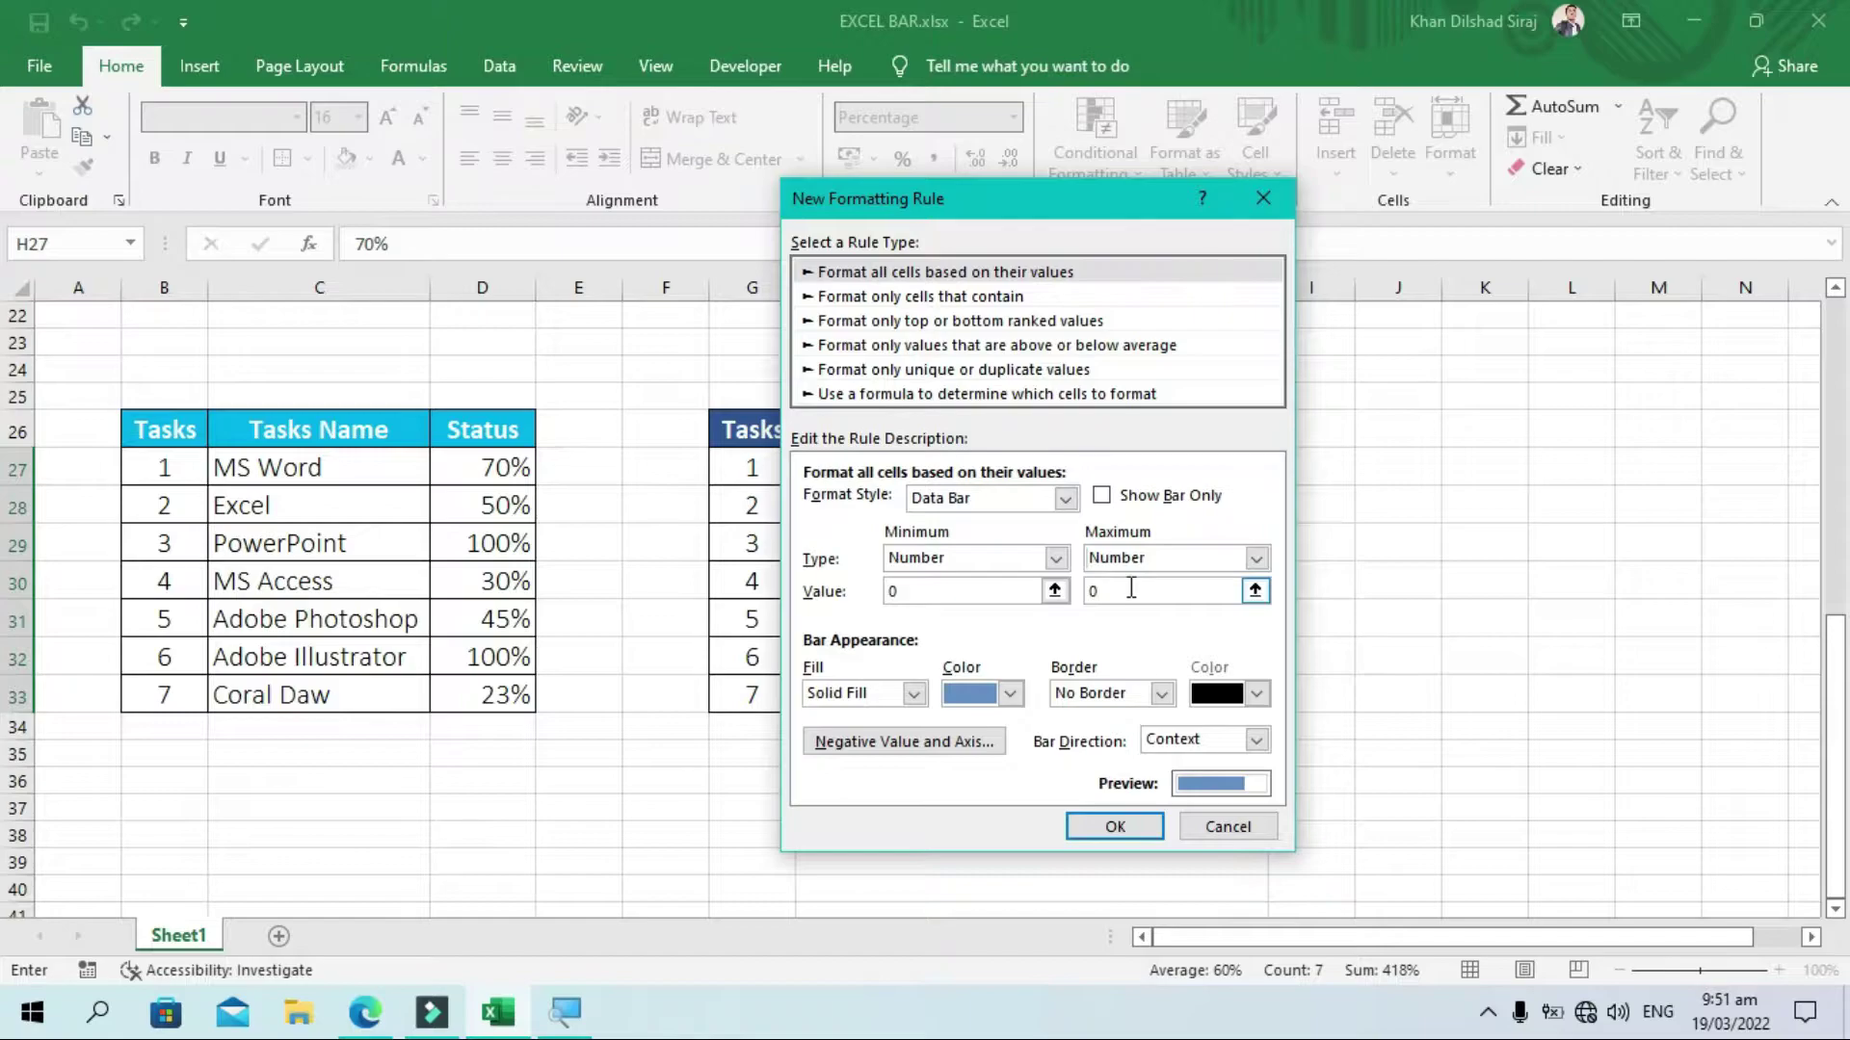
key(BackSpace)
text(1)
Use a solid Light Blue bar fill, No Border, and Left-to-Right bar direction
click(915, 695)
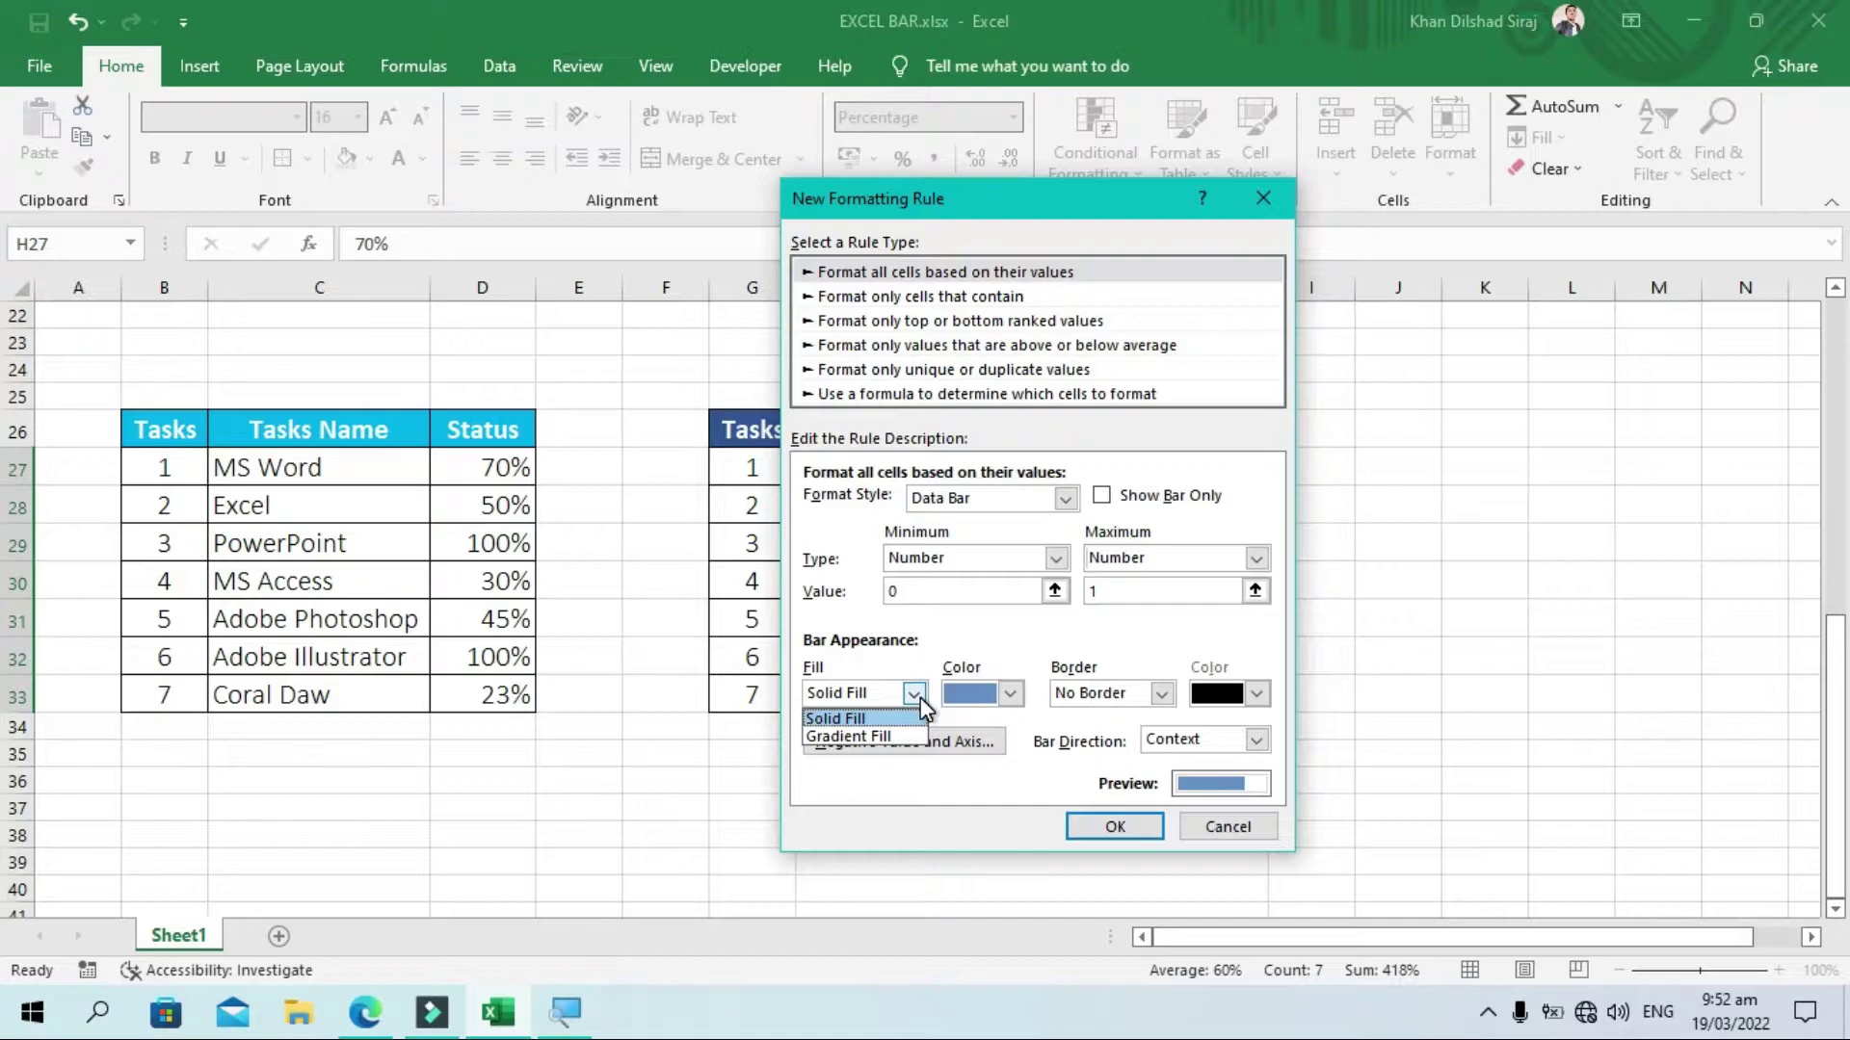
click(870, 719)
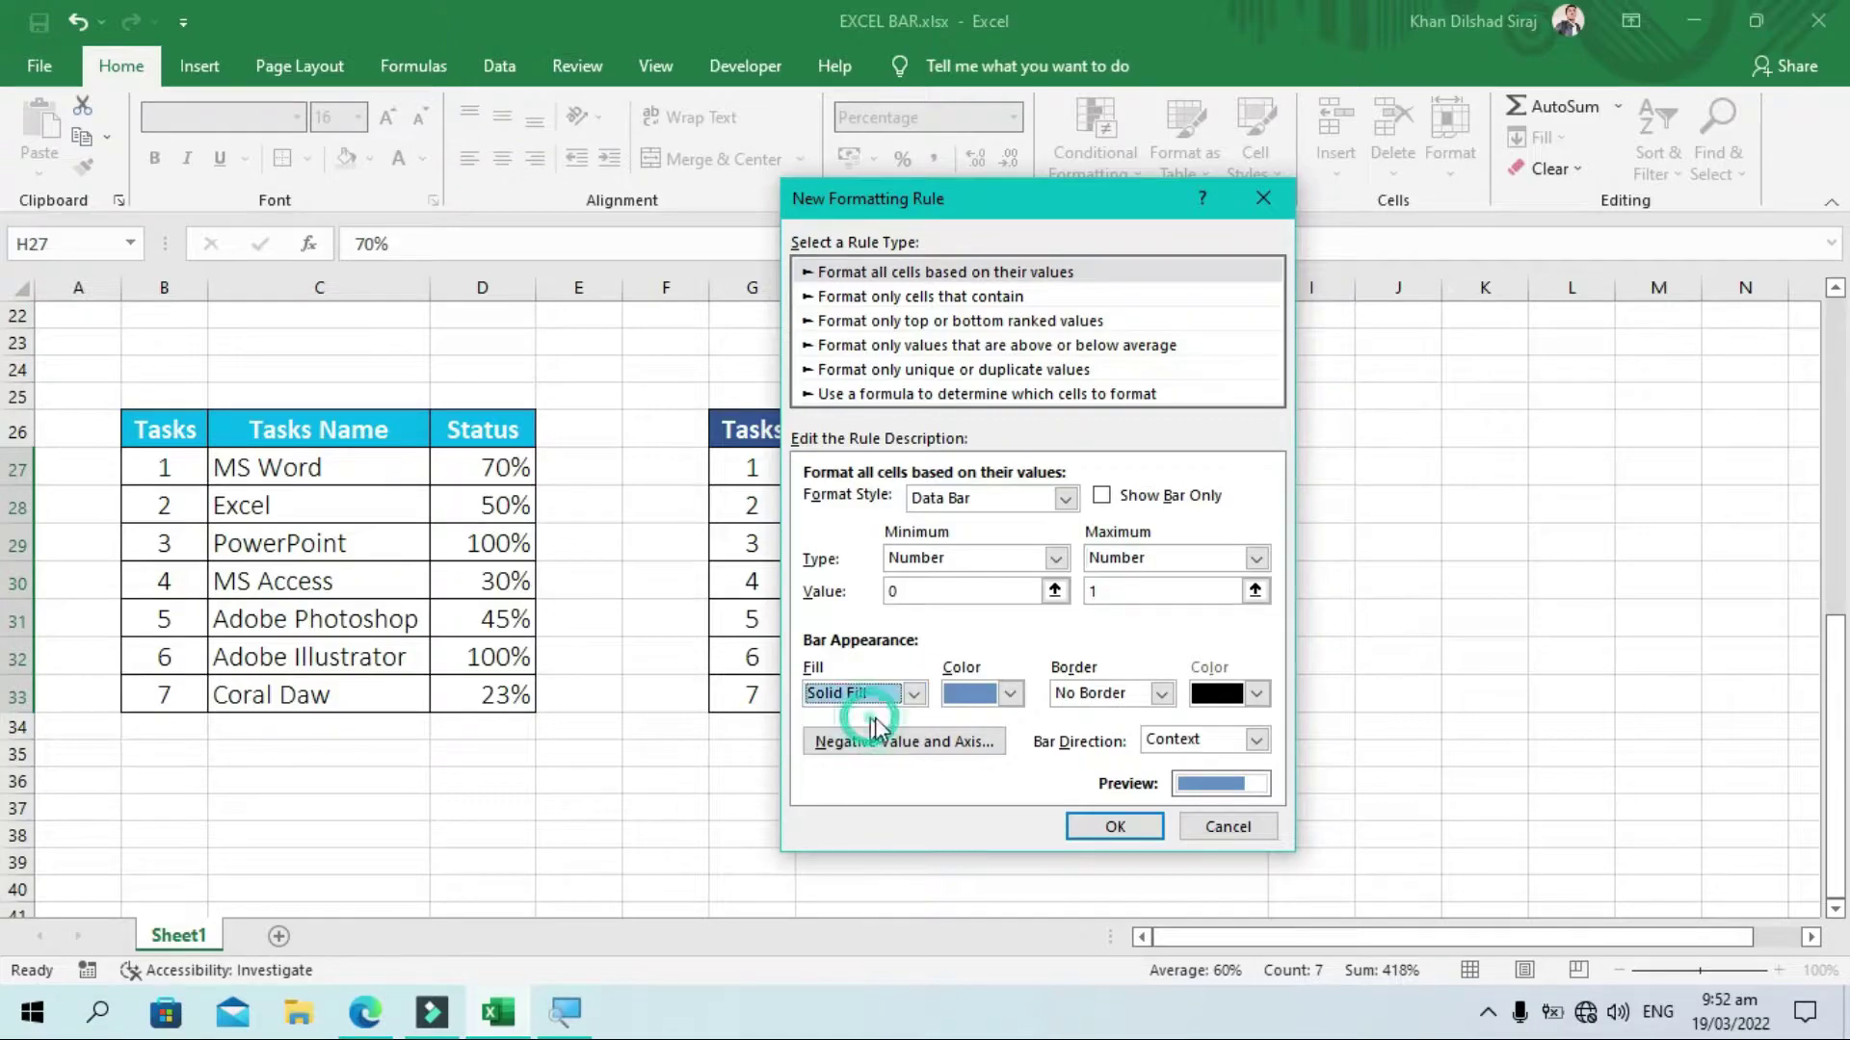
click(1011, 696)
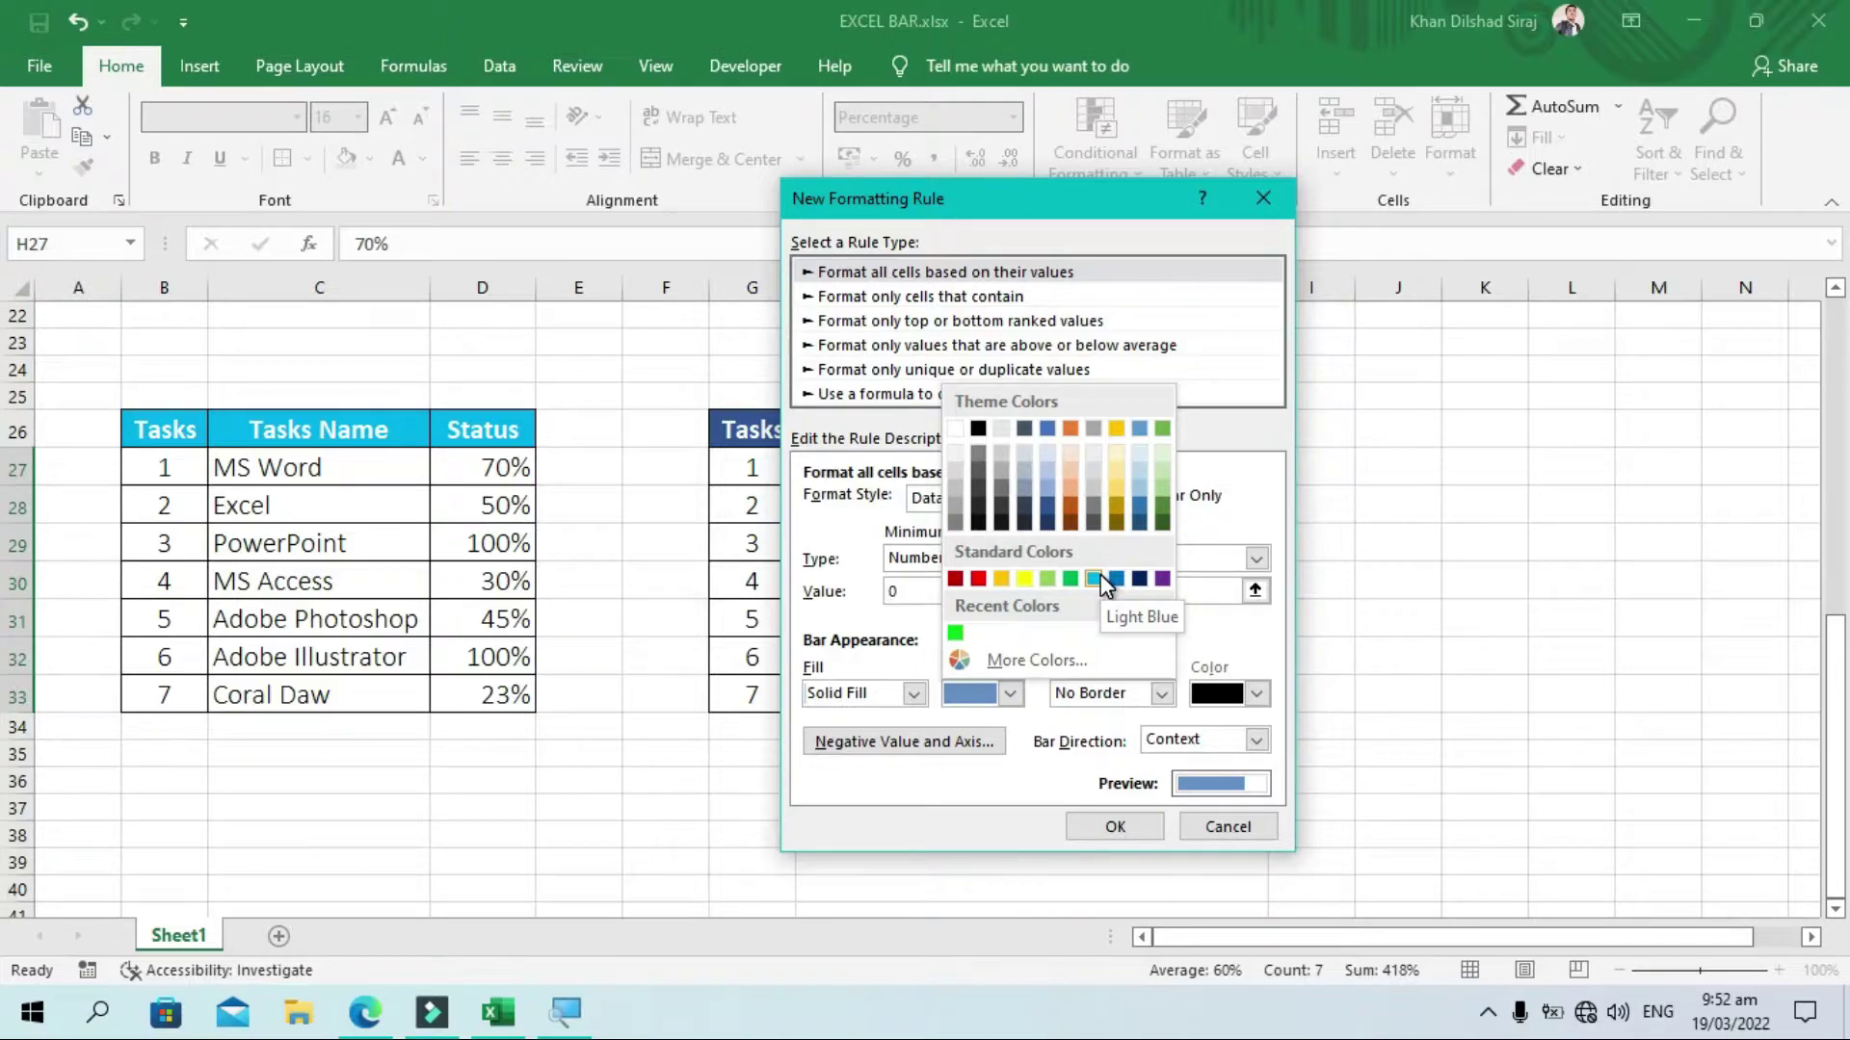
click(1094, 579)
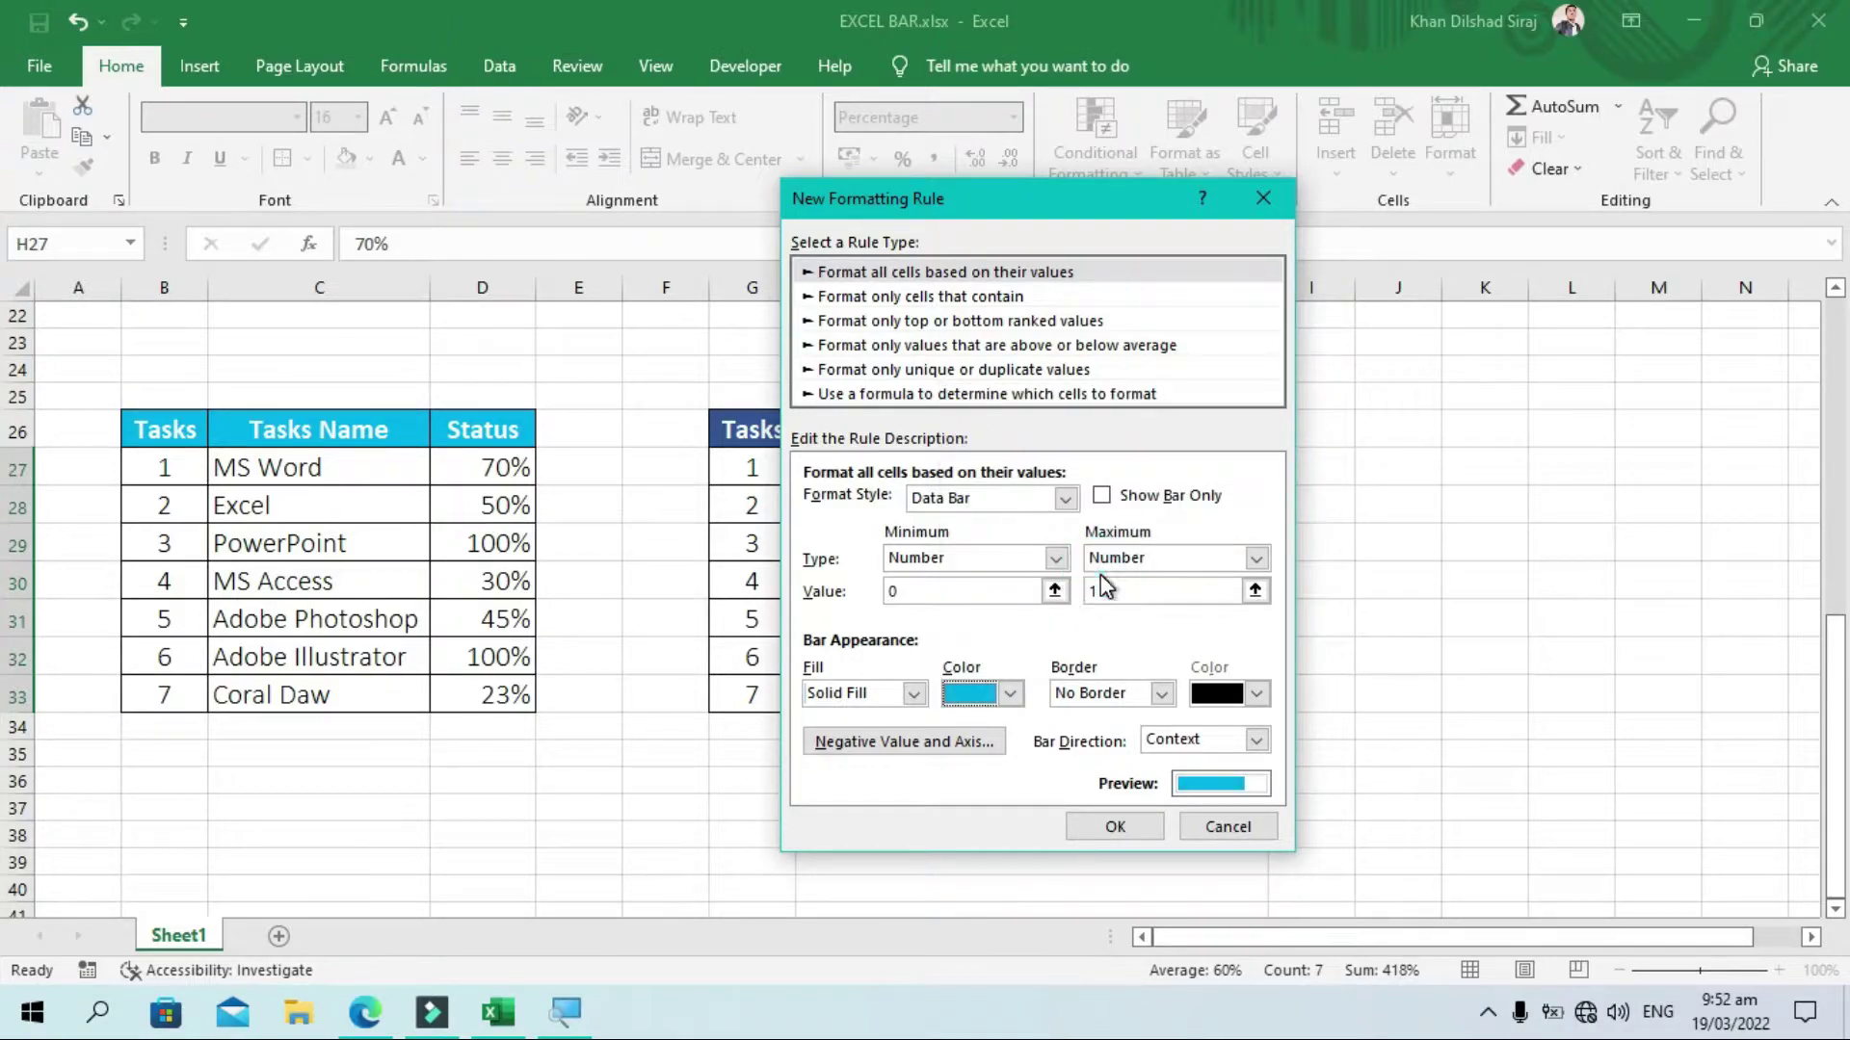
click(1160, 694)
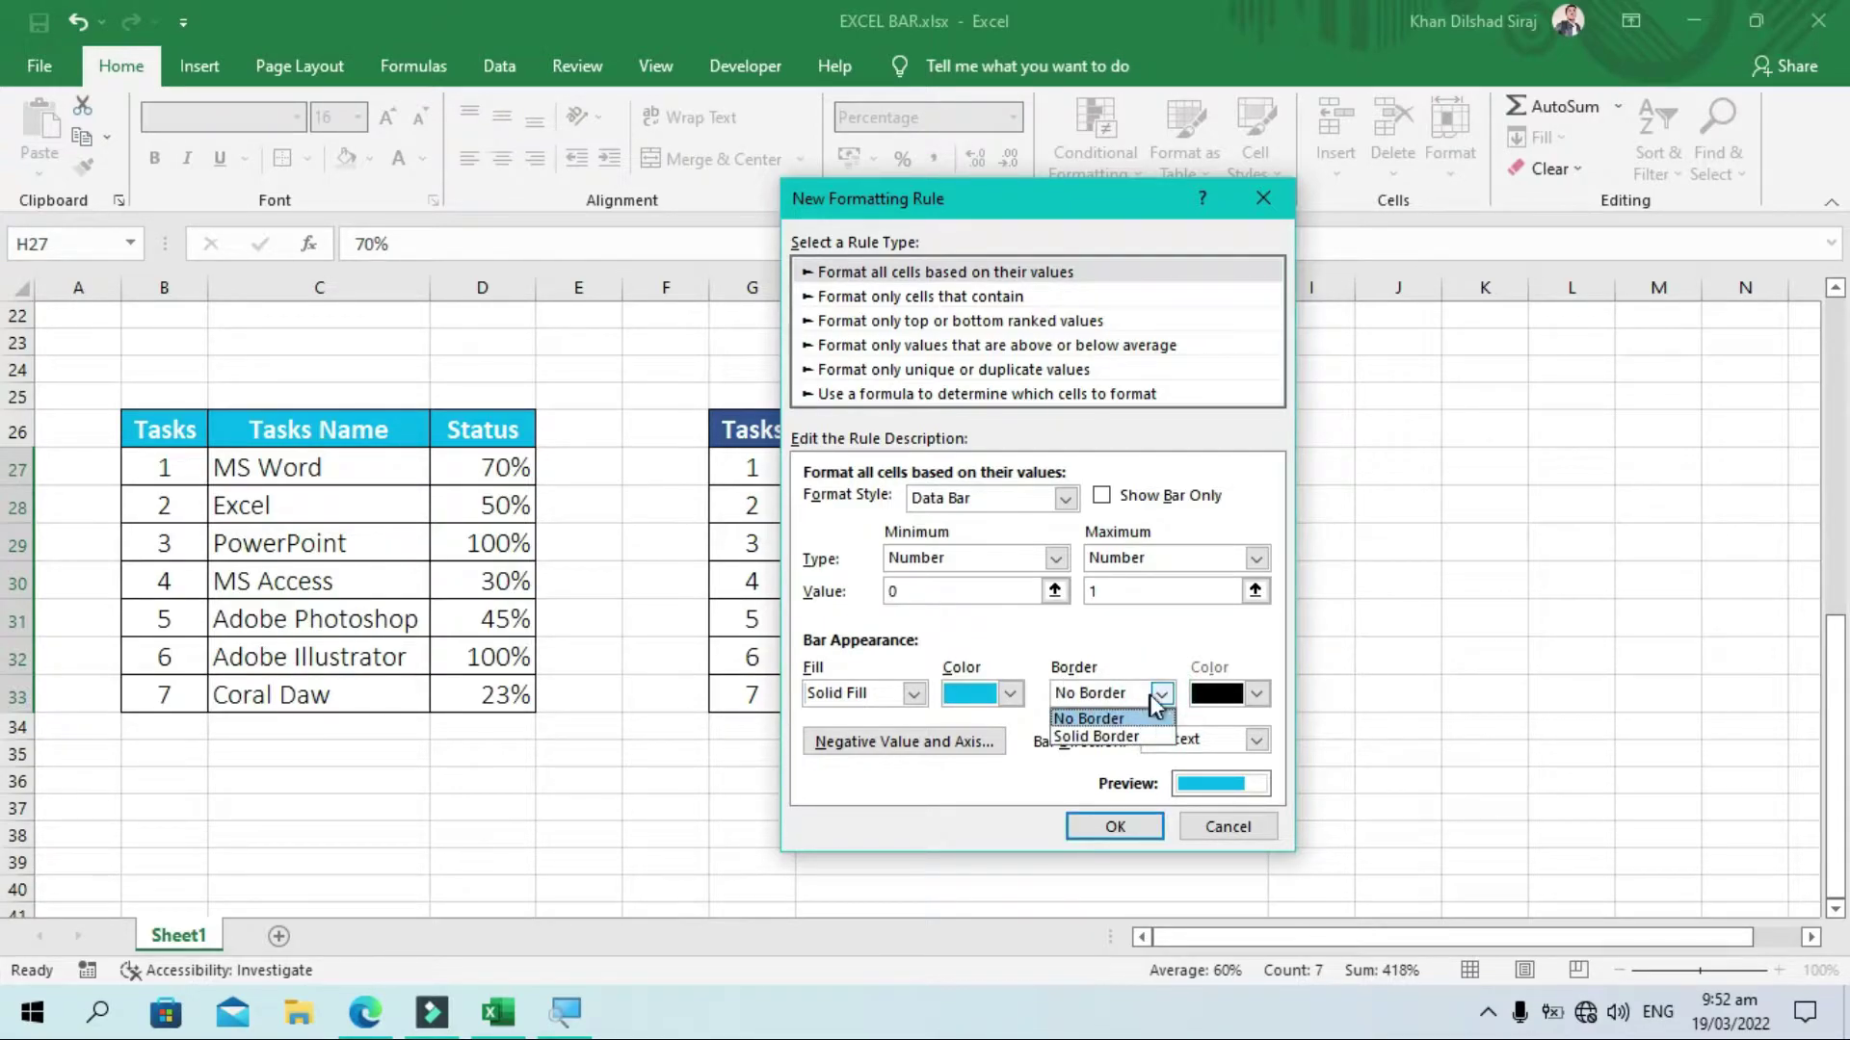
click(1152, 718)
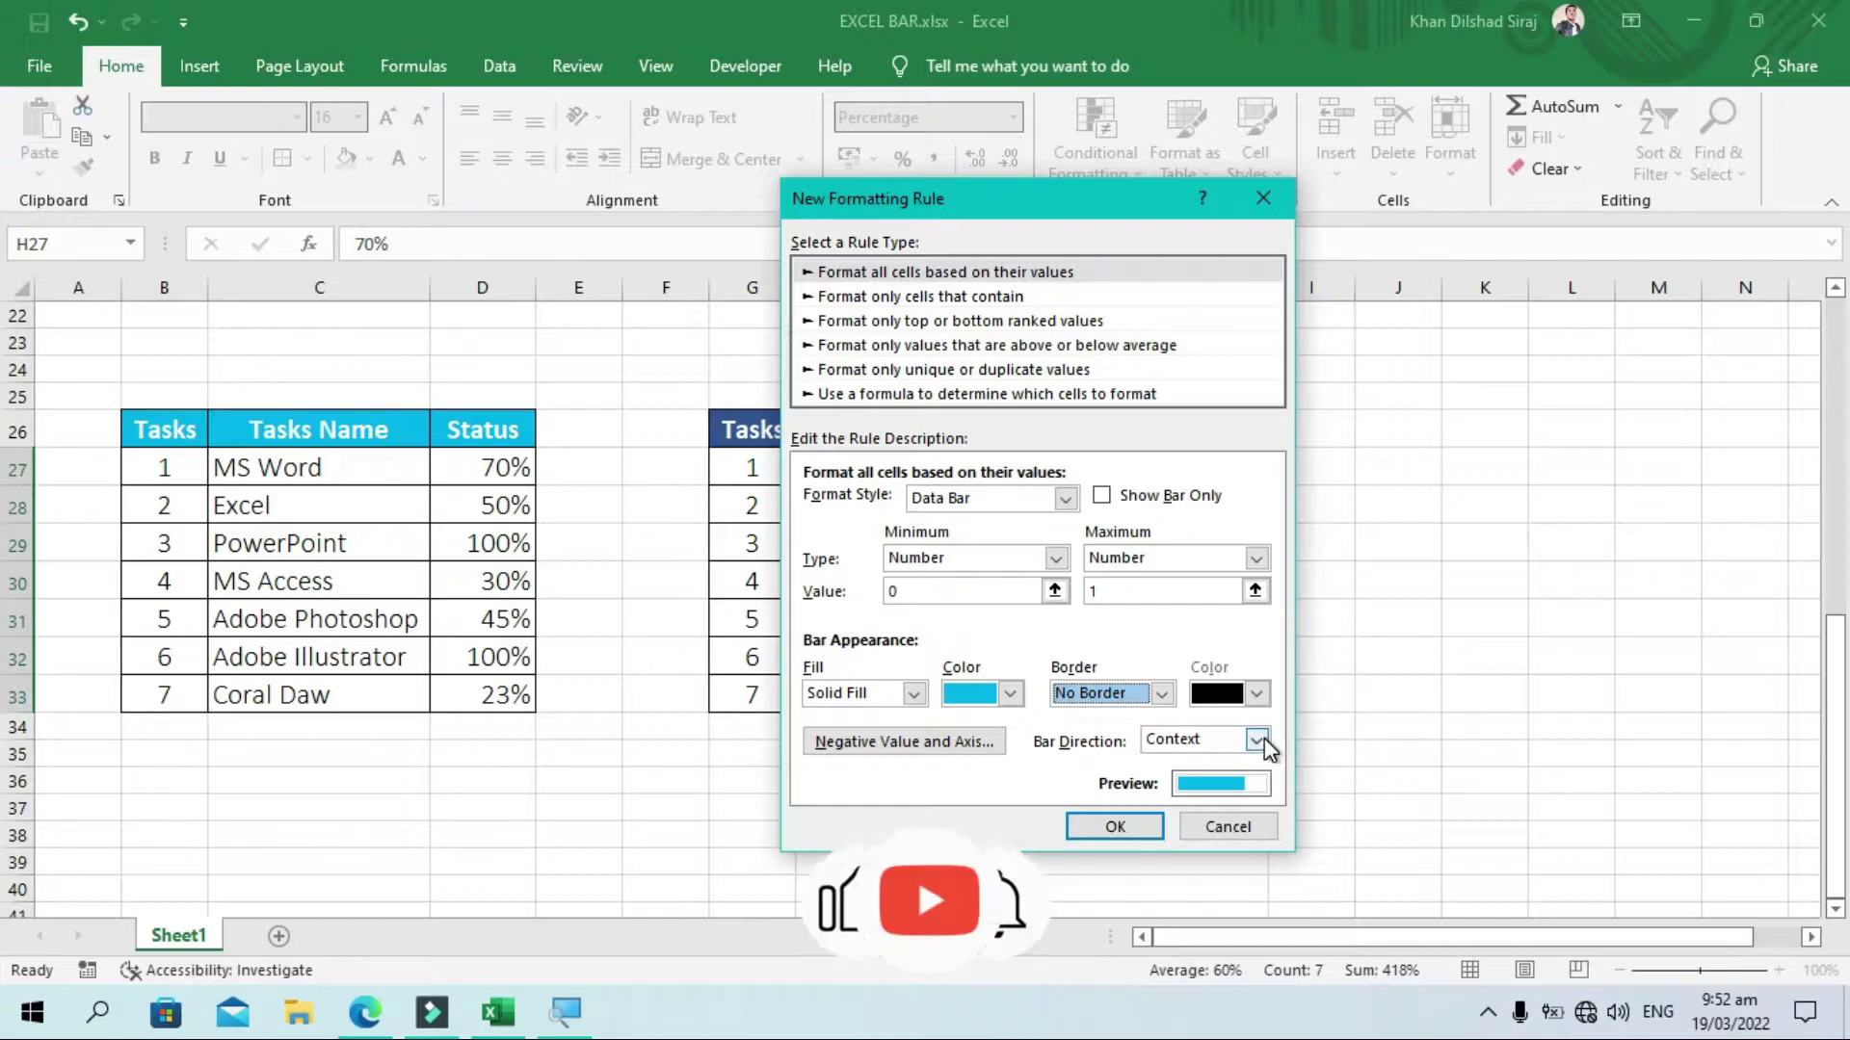
click(1257, 739)
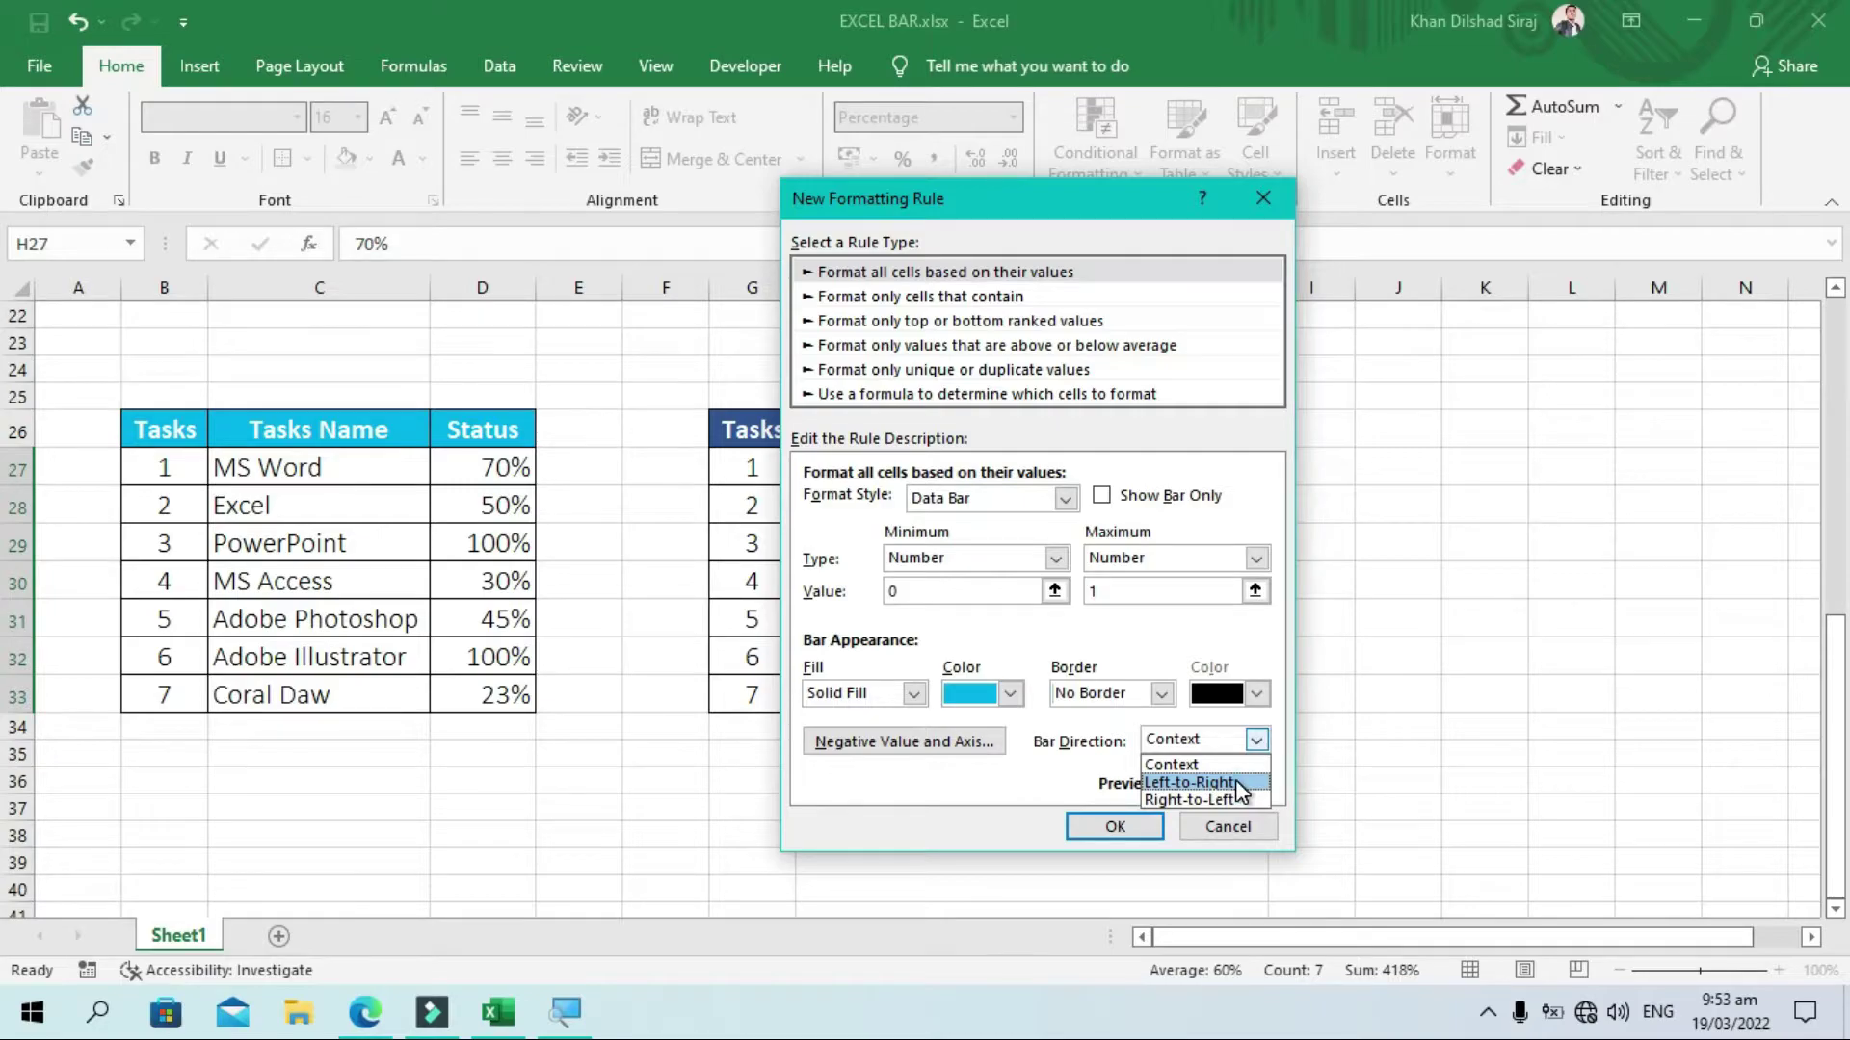
click(1235, 778)
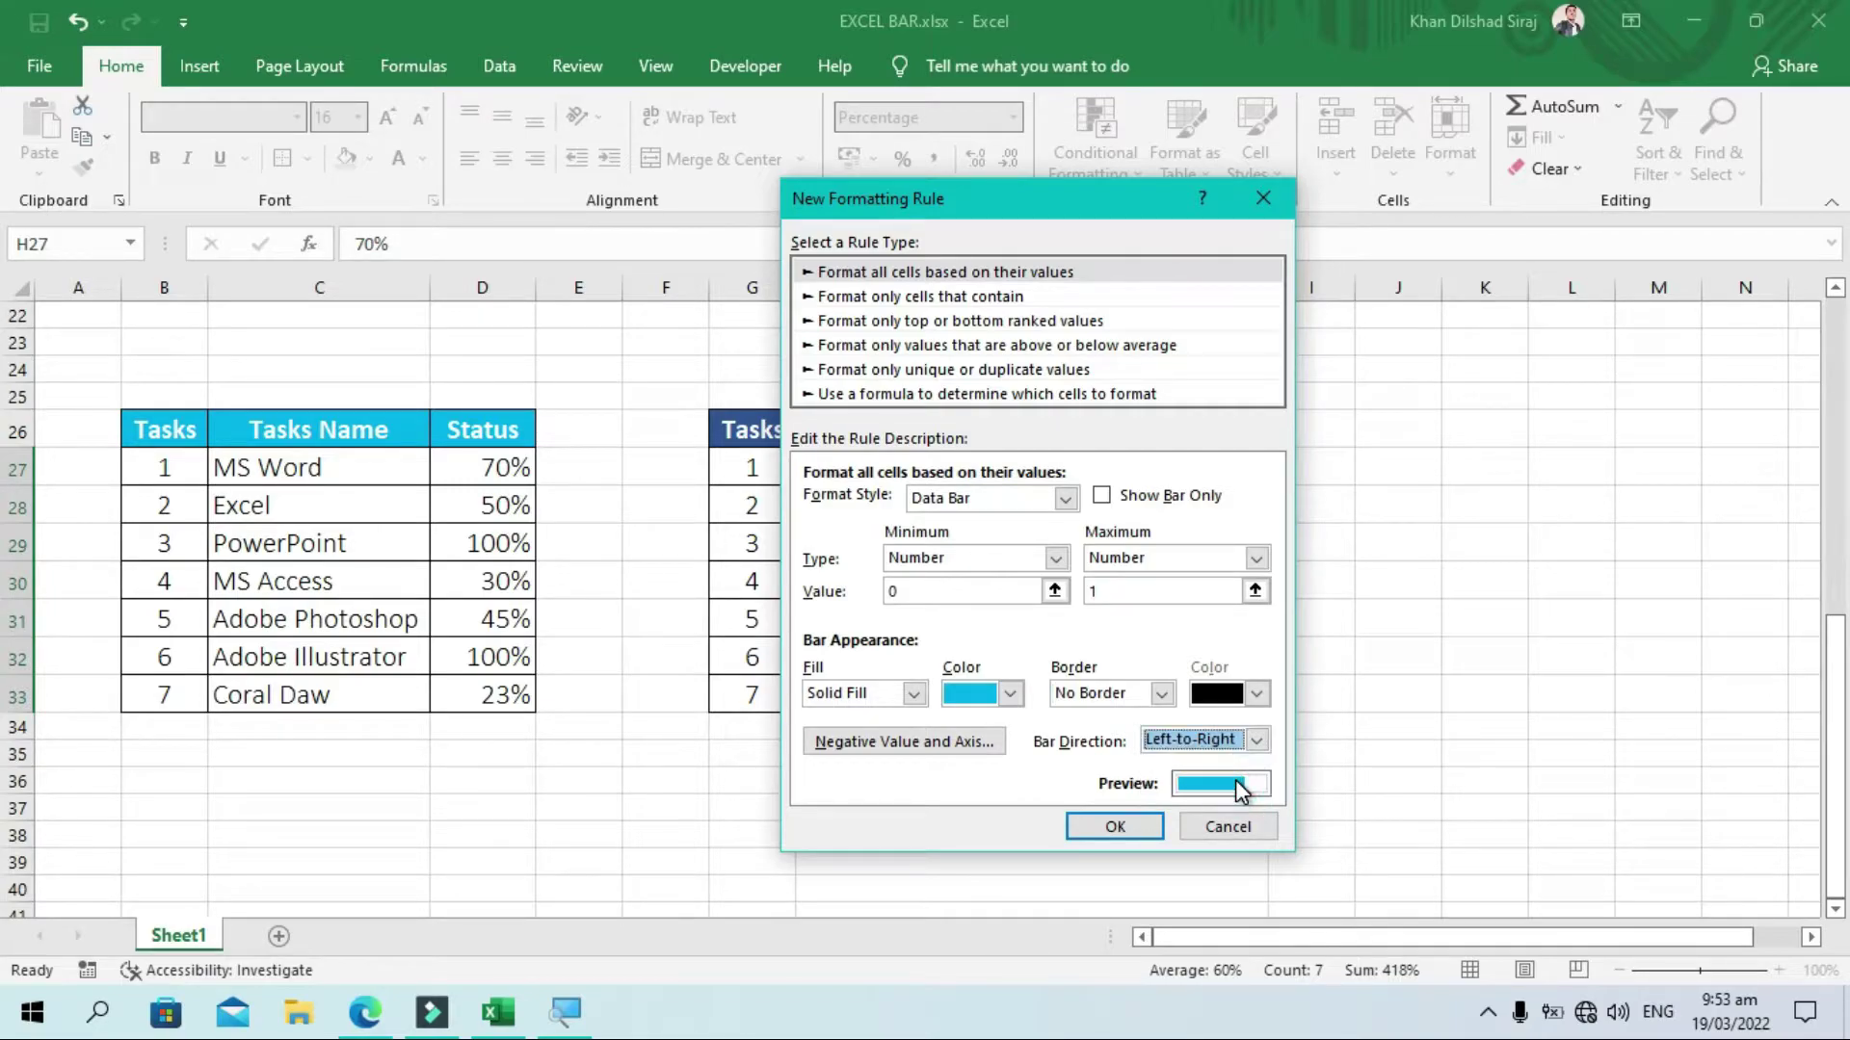
click(1119, 825)
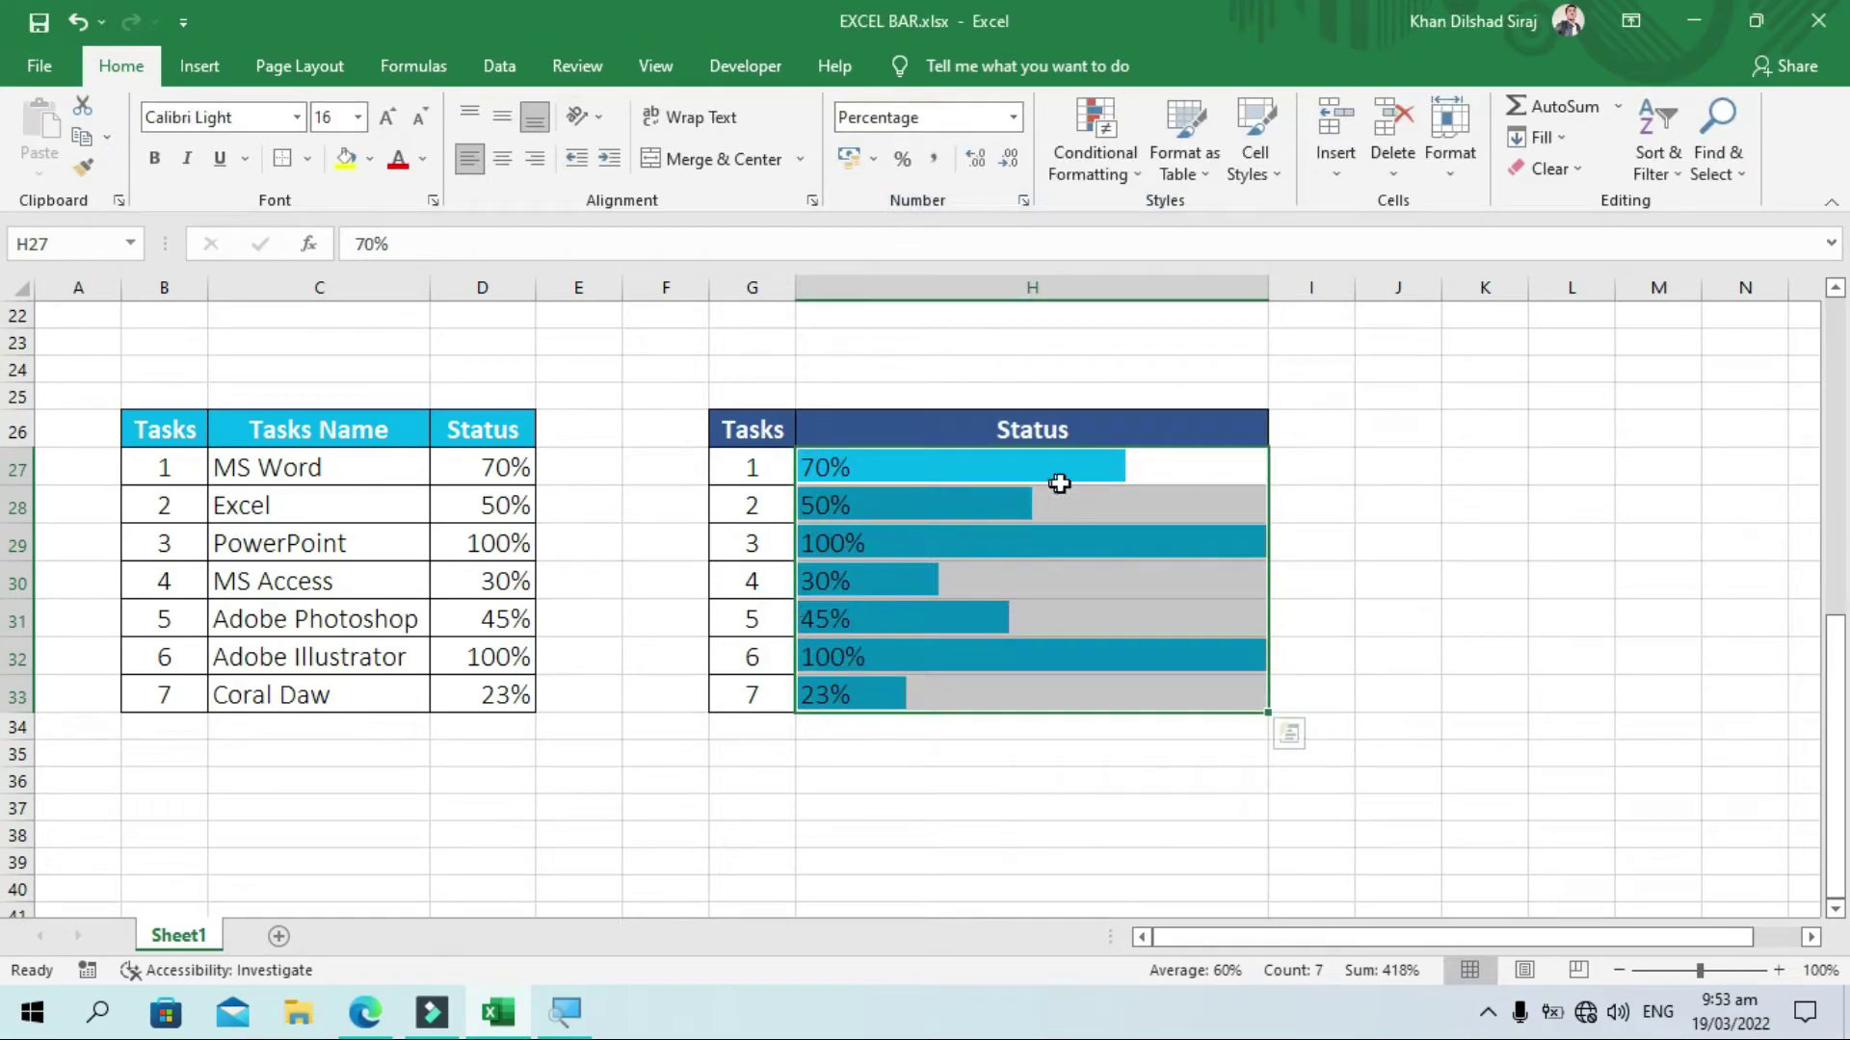
click(1170, 458)
click(1055, 499)
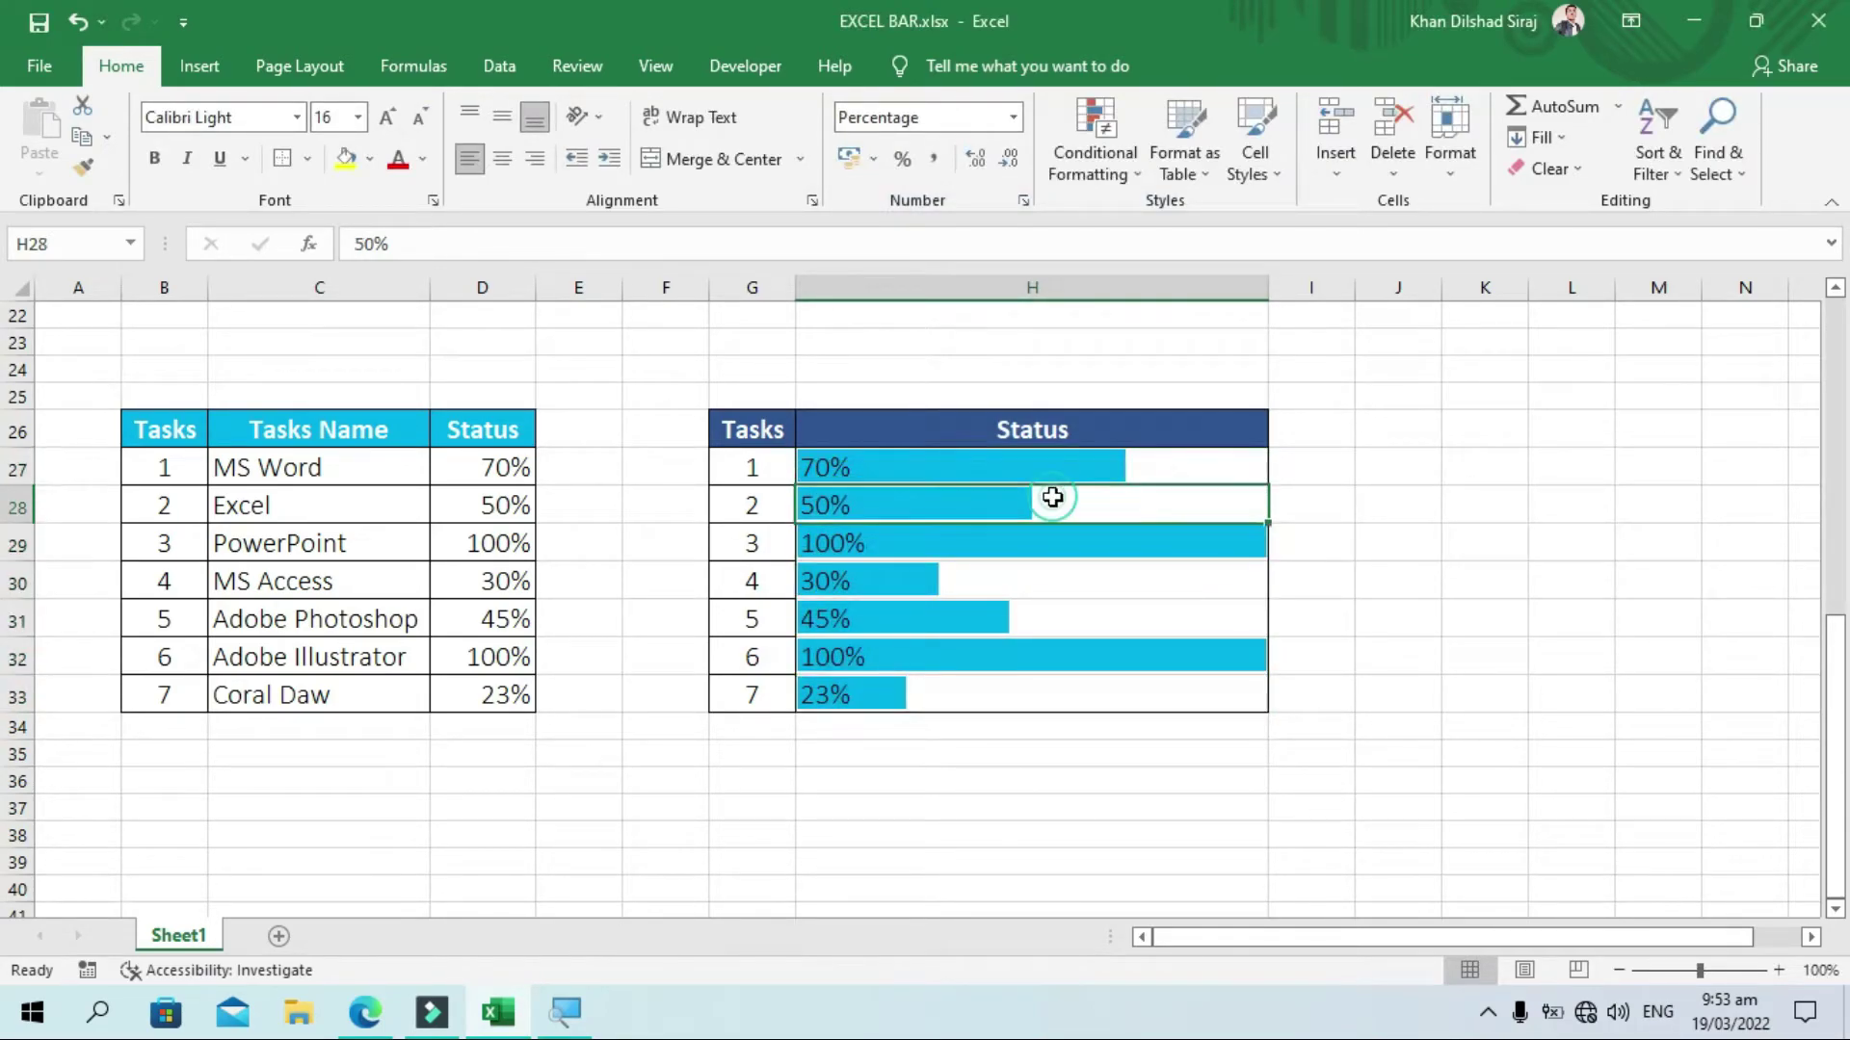
click(1076, 546)
click(1053, 591)
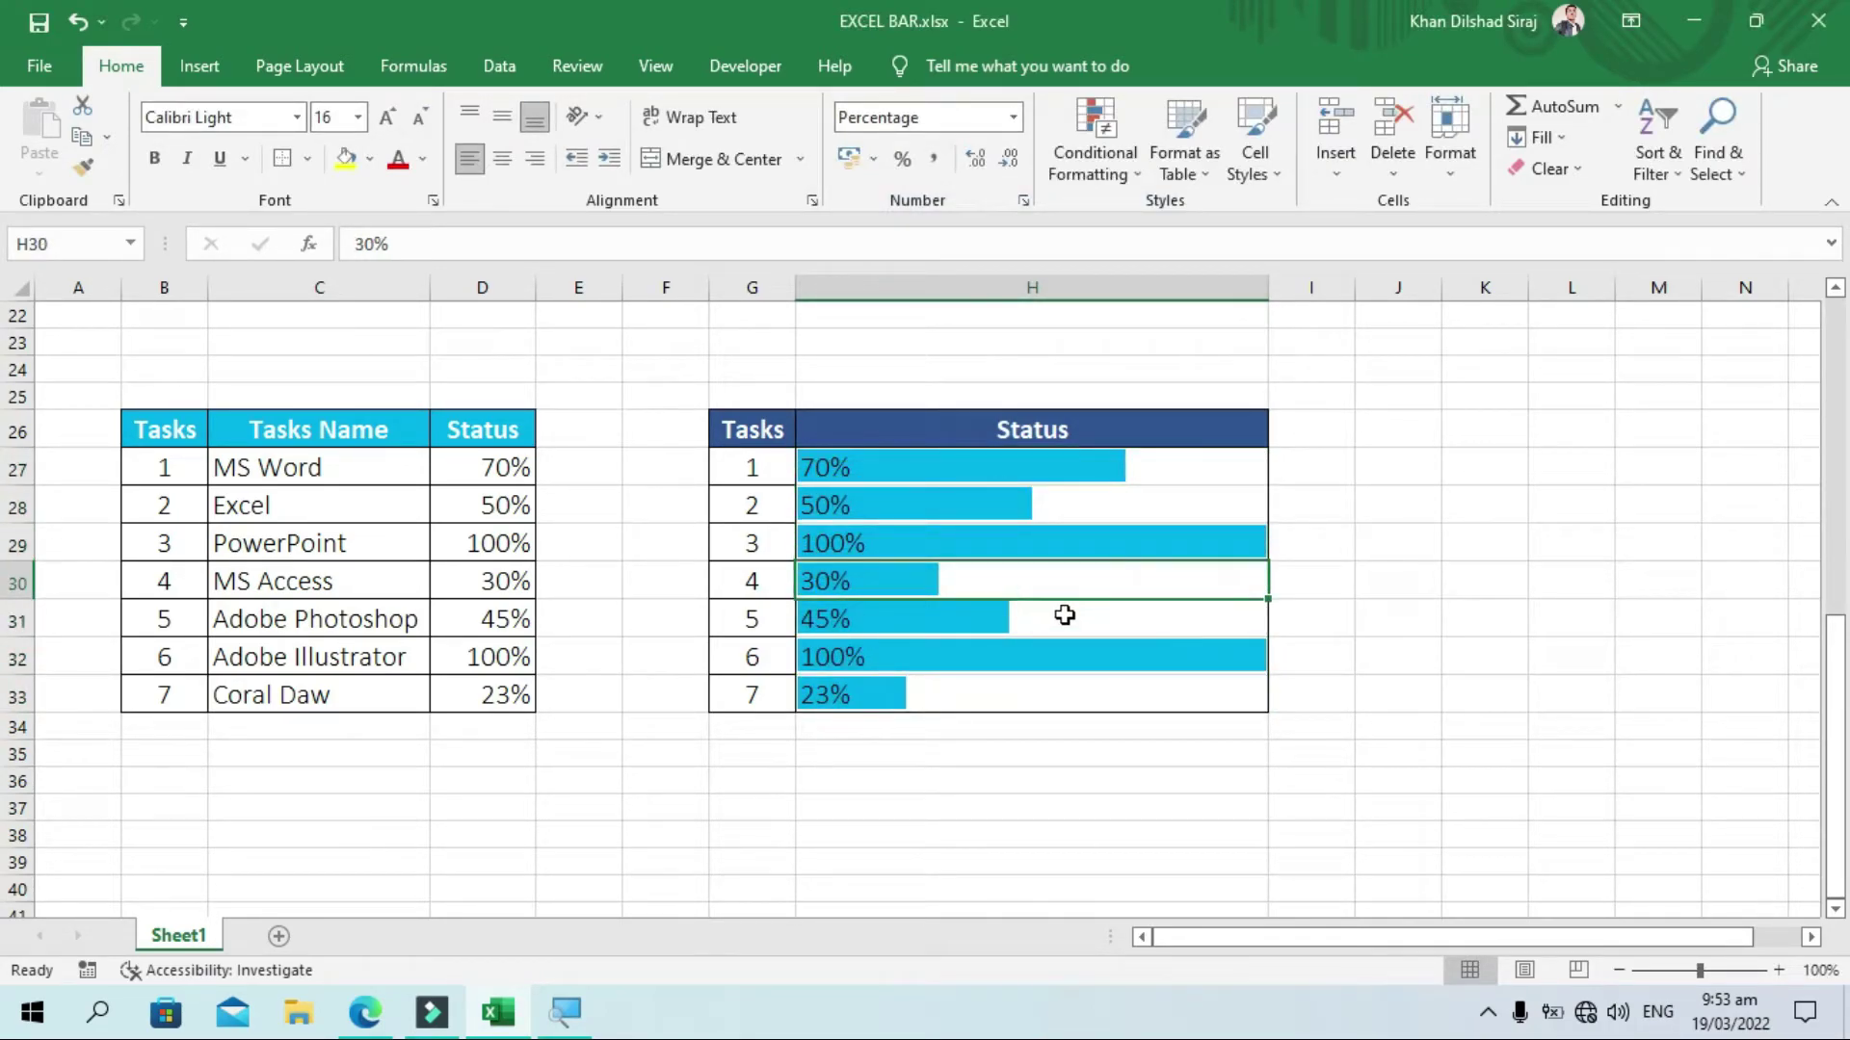
click(1065, 614)
click(1163, 690)
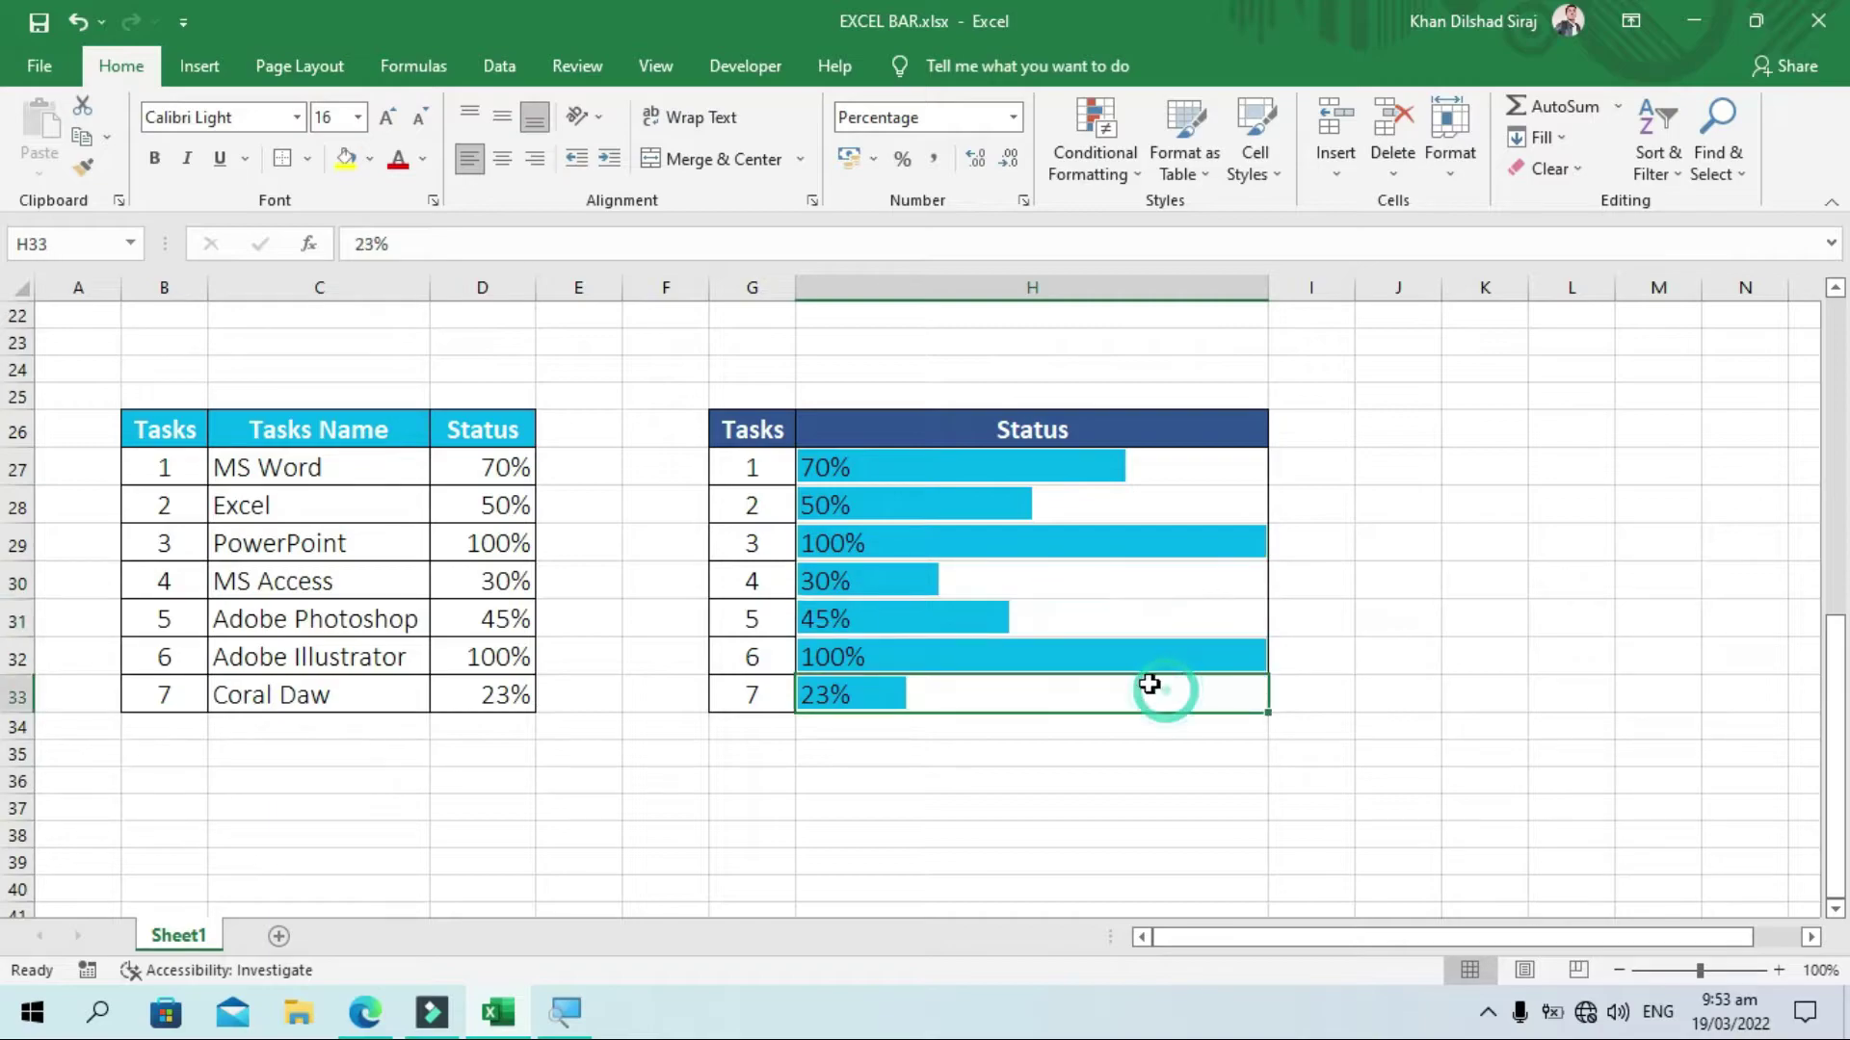
click(1097, 644)
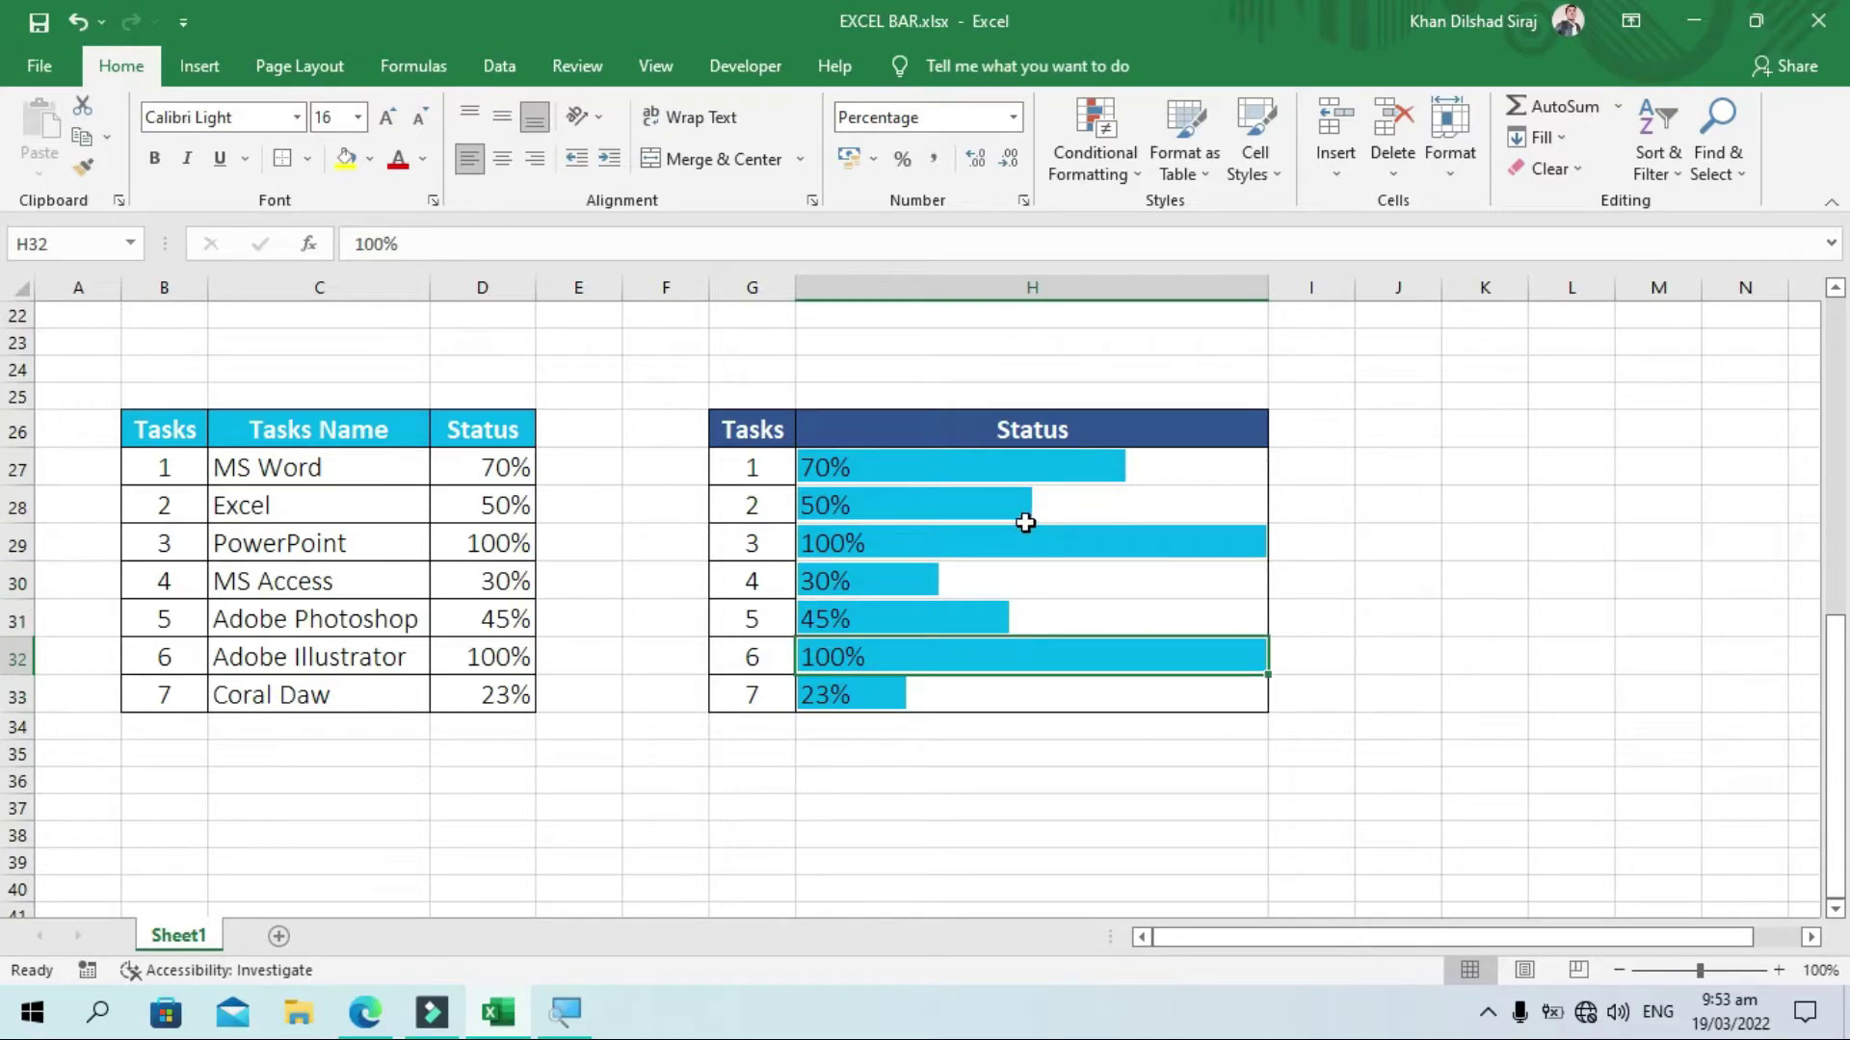
click(966, 542)
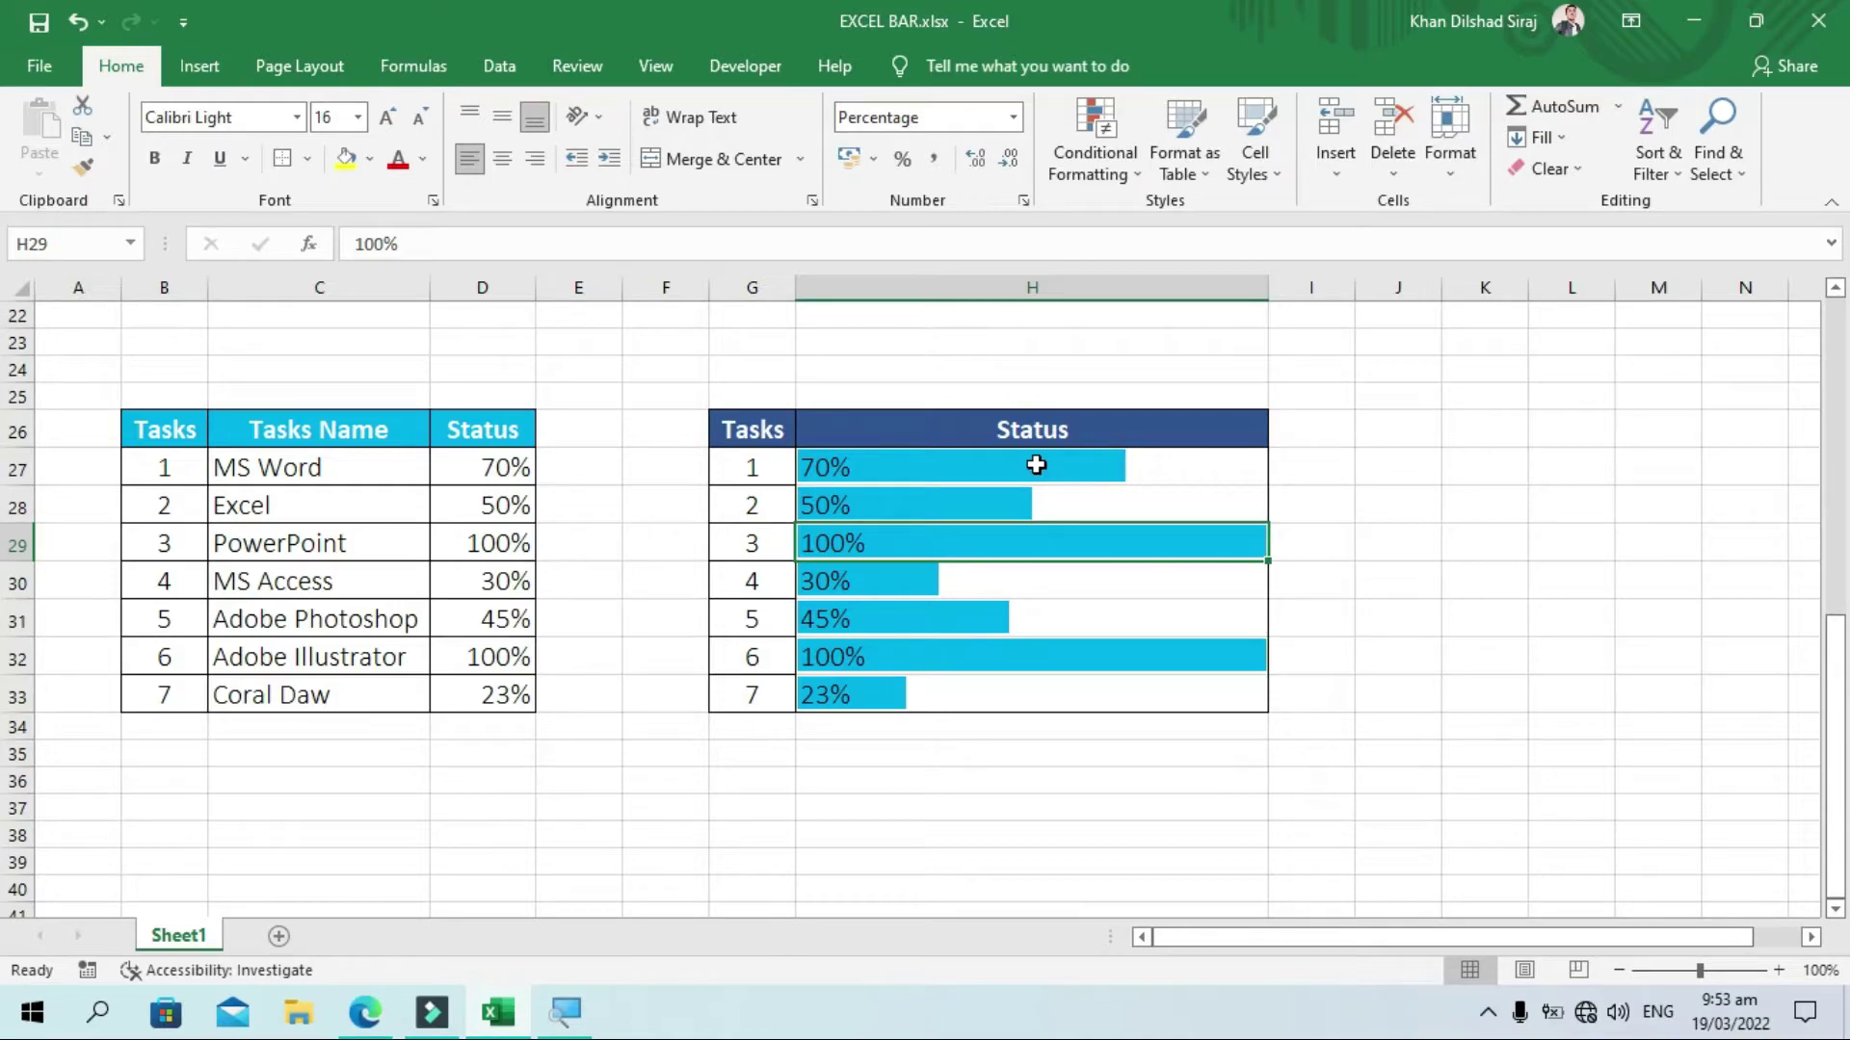
Select H27:H33 and start a new conditional formatting rule on it
drag(1036, 465, 1061, 678)
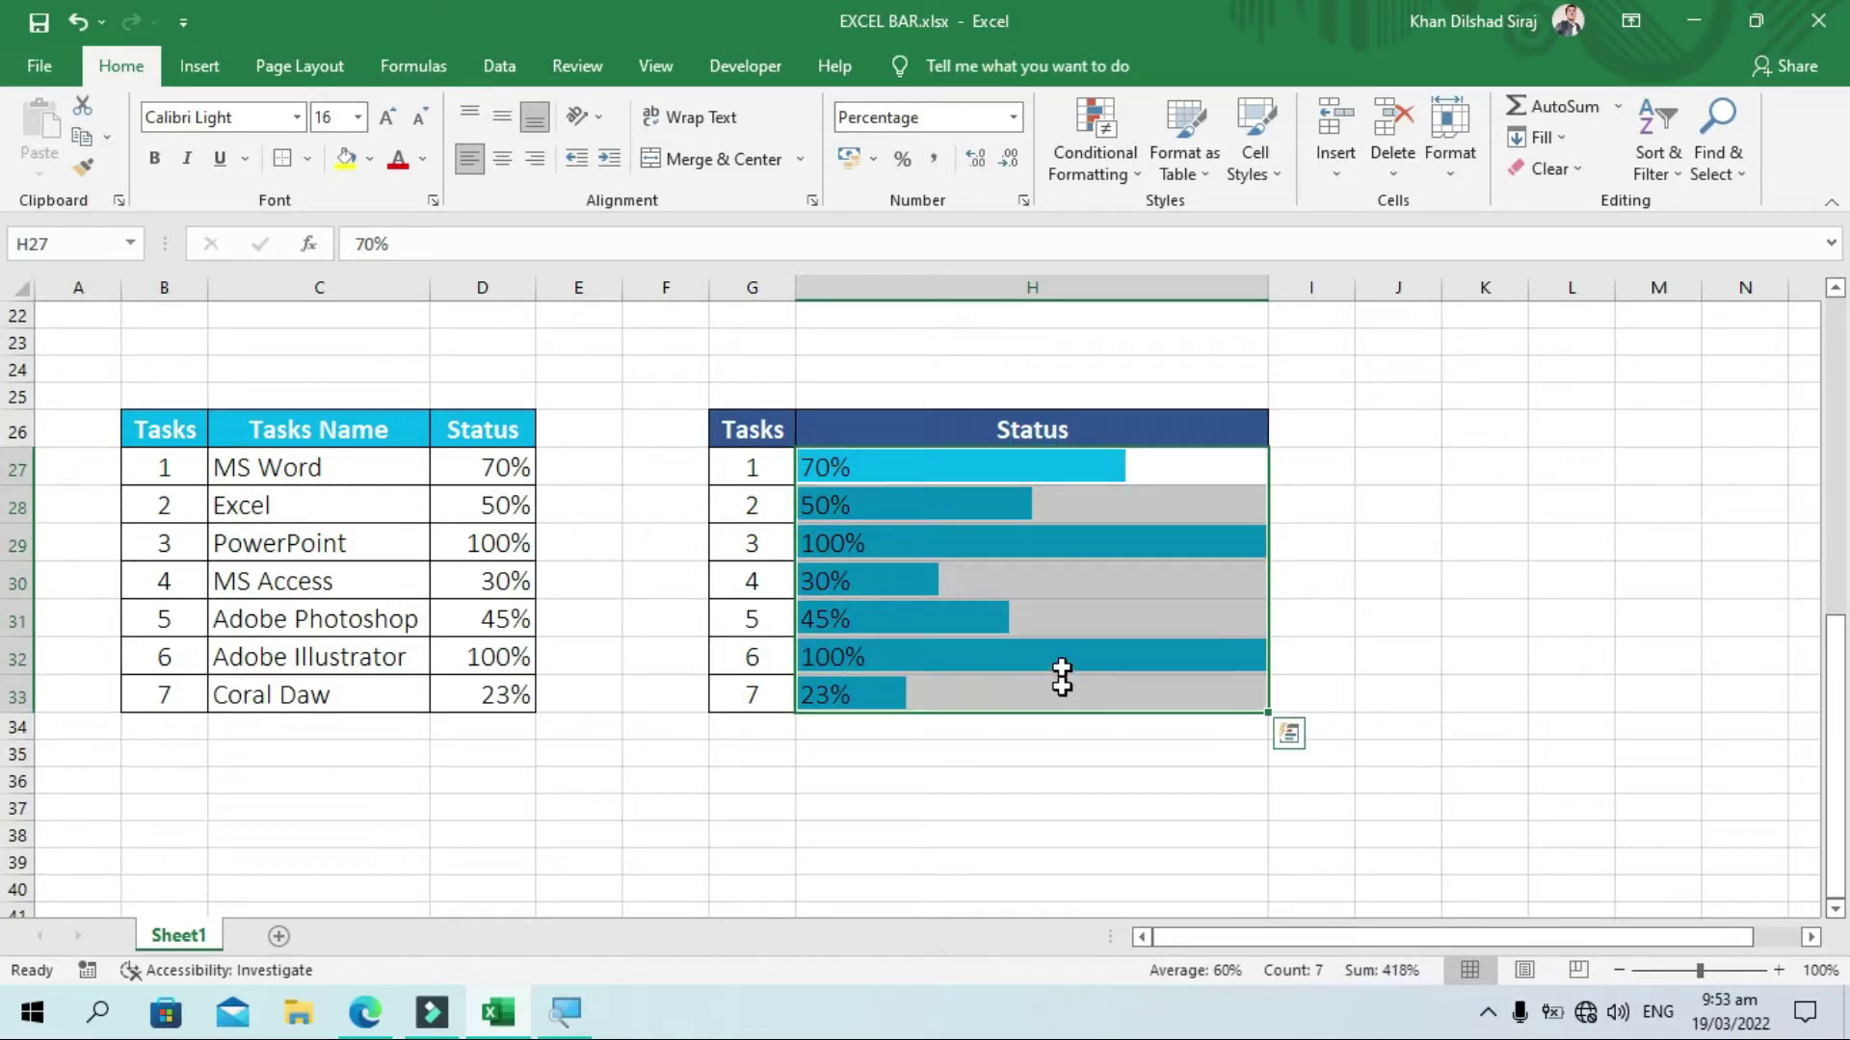
click(1101, 183)
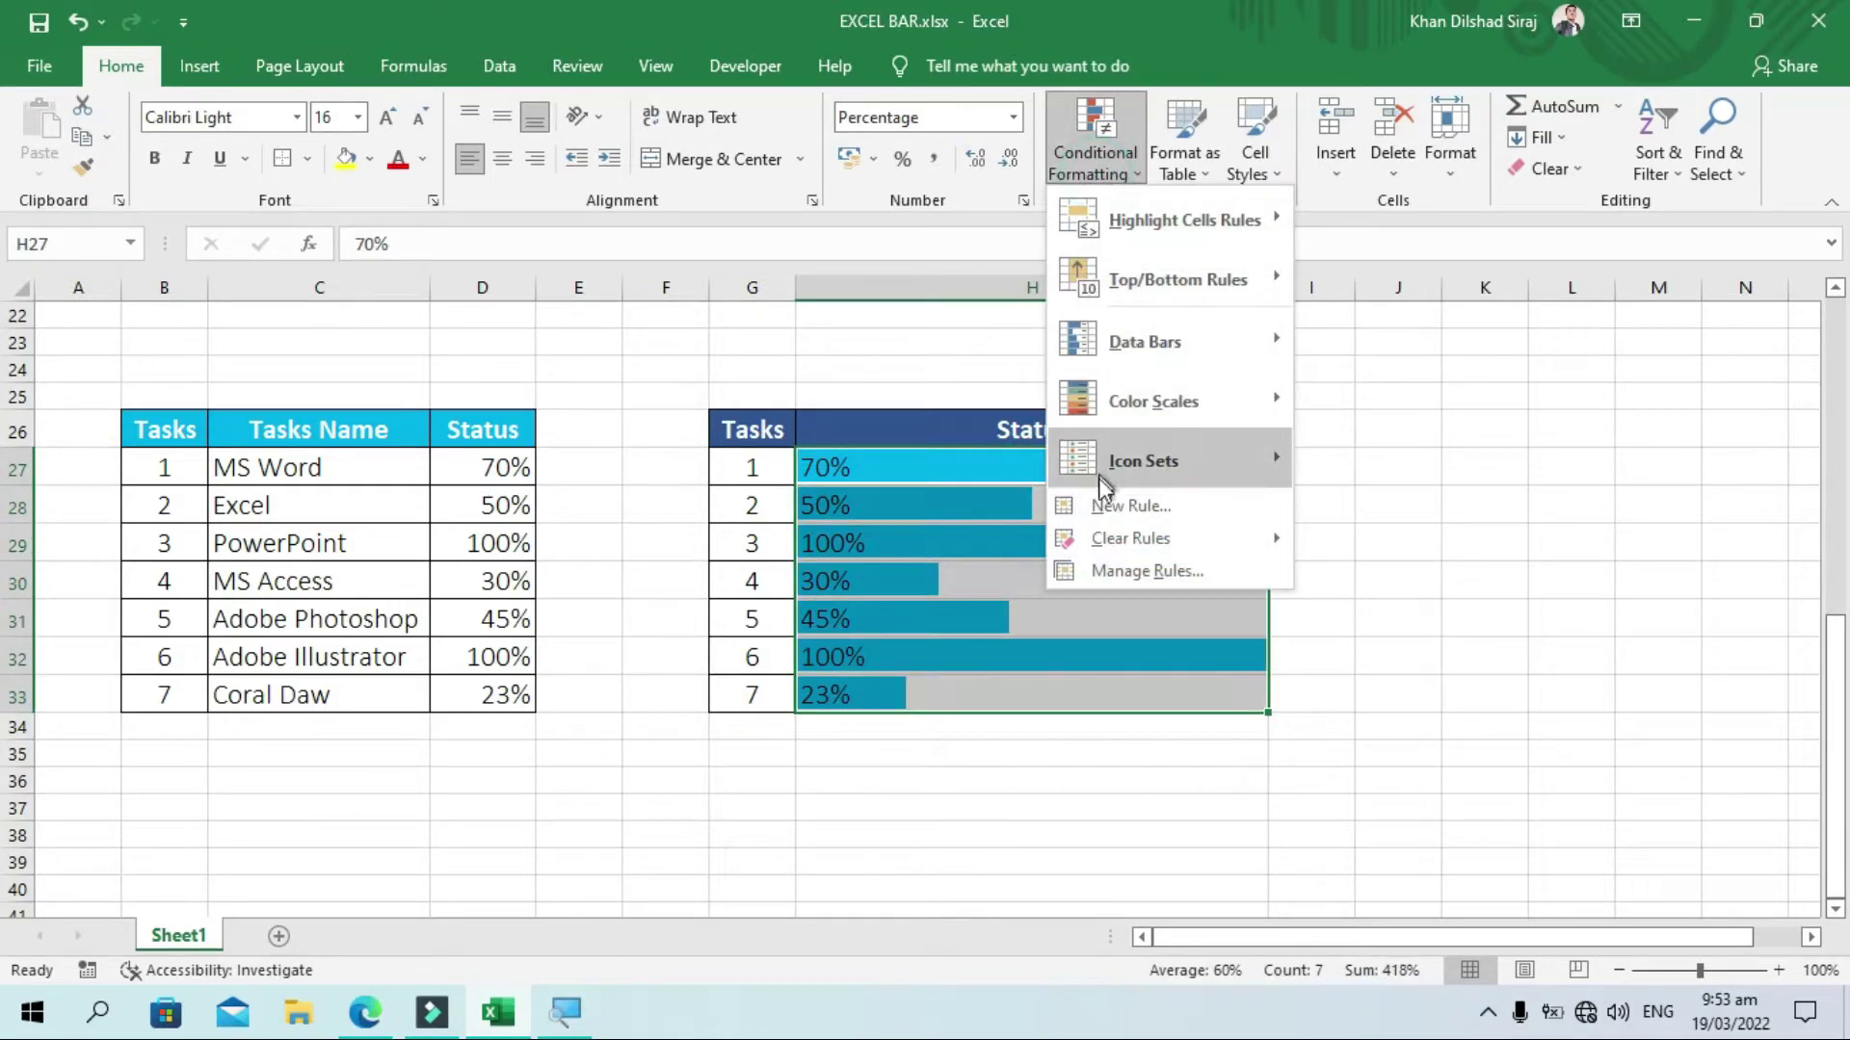
click(1094, 504)
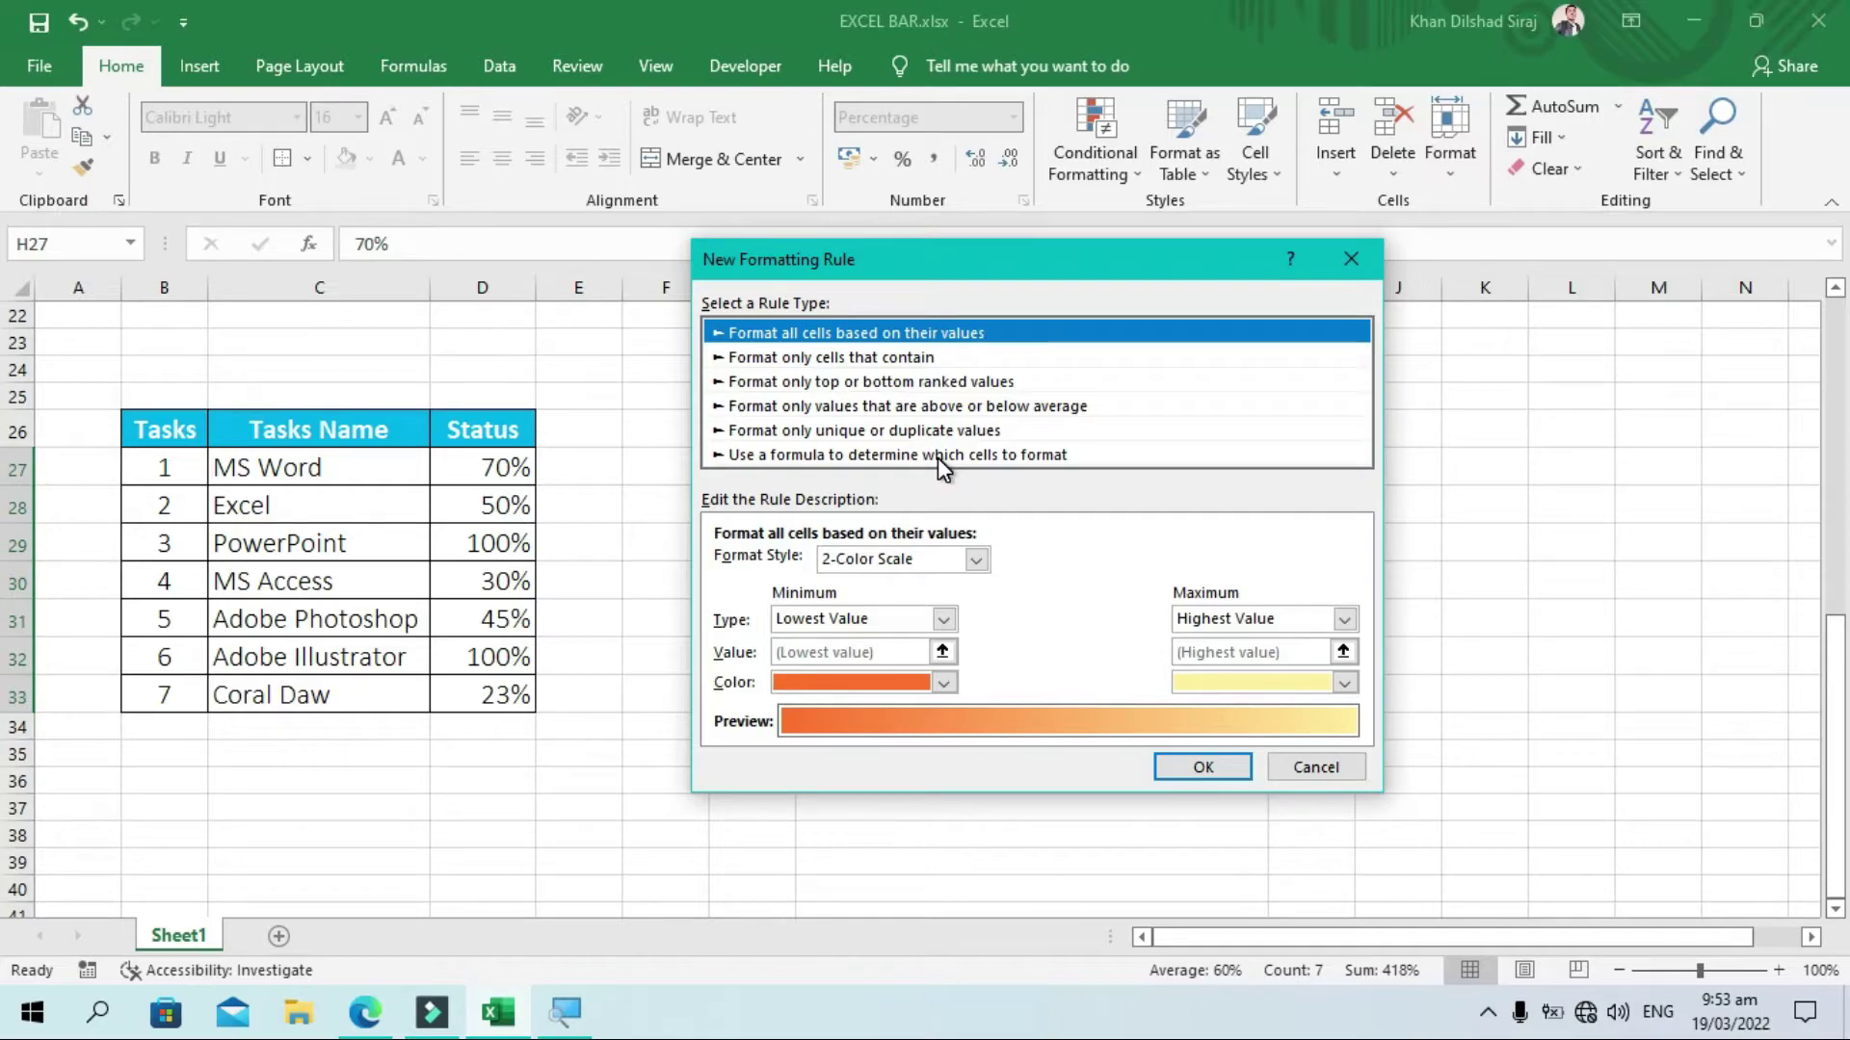
Switch to a formula-based rule and enter =$H$27=100% using cell H27
click(938, 459)
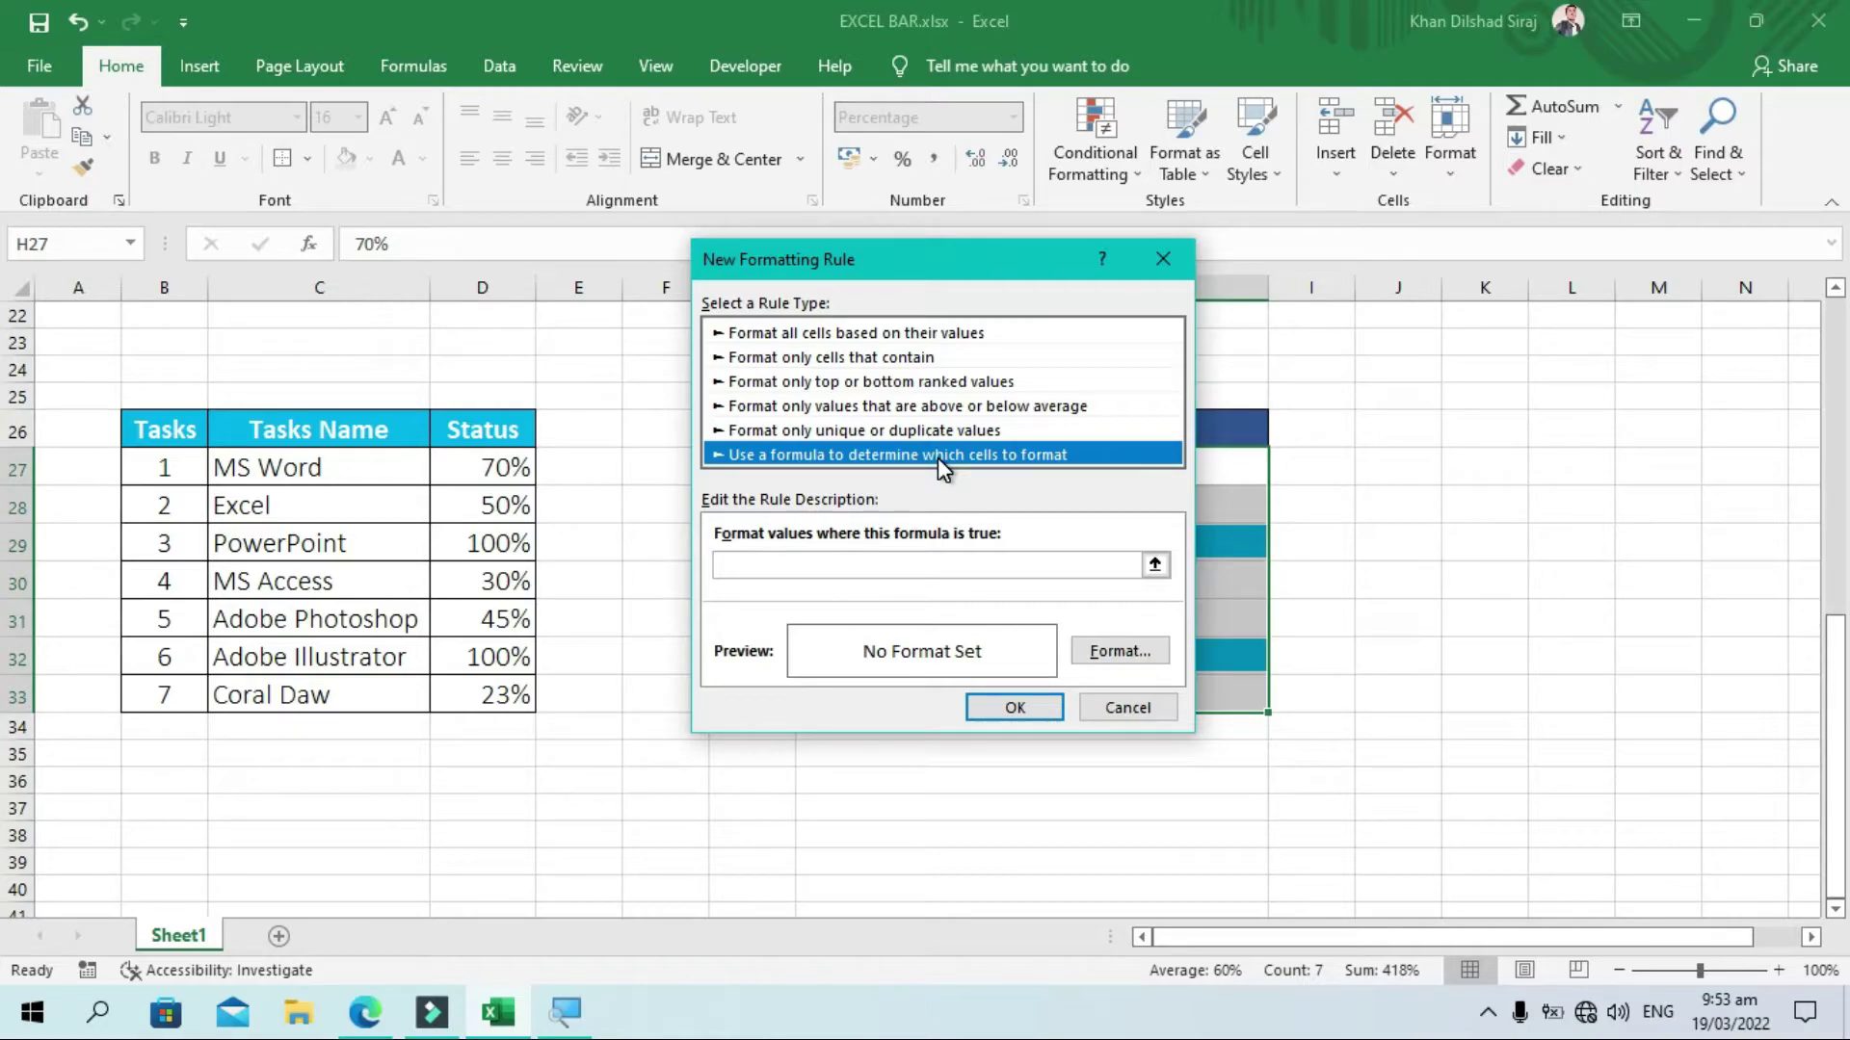
mouse_move(840, 251)
mouse_down()
mouse_move(1320, 268)
mouse_move(1140, 233)
mouse_up()
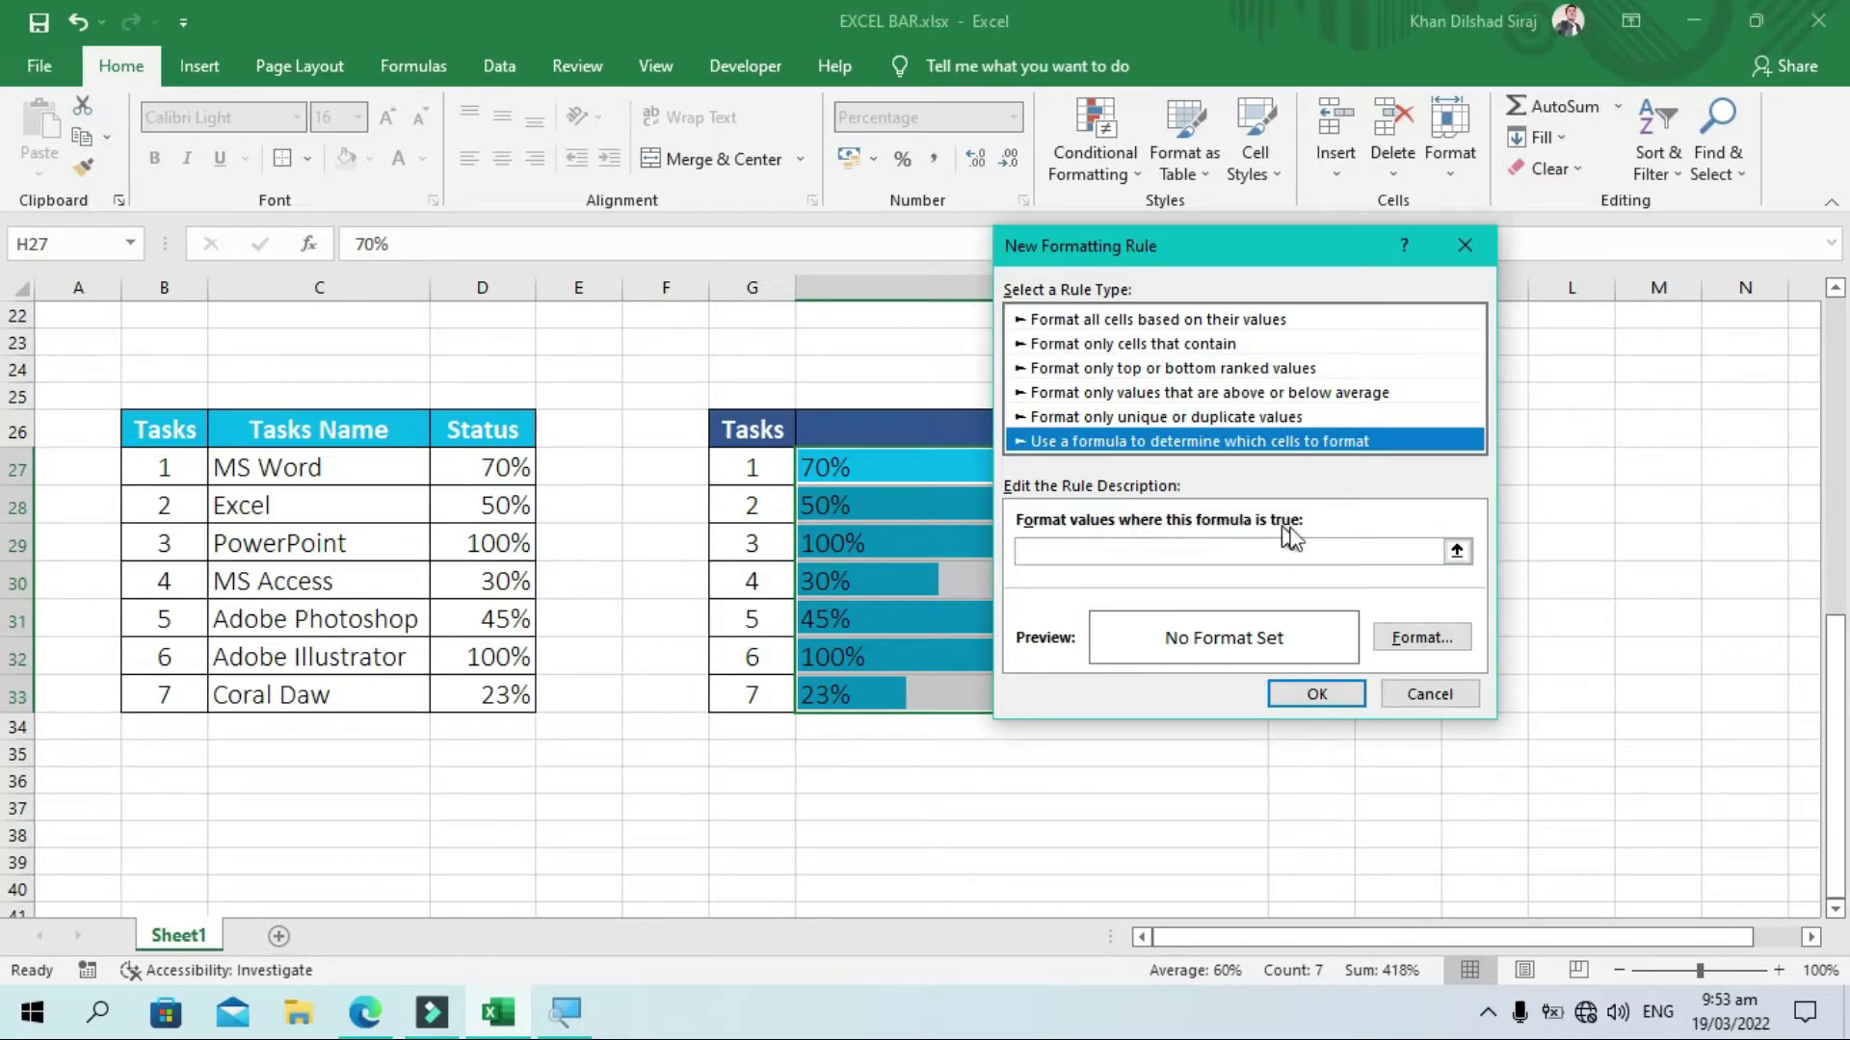
click(1187, 553)
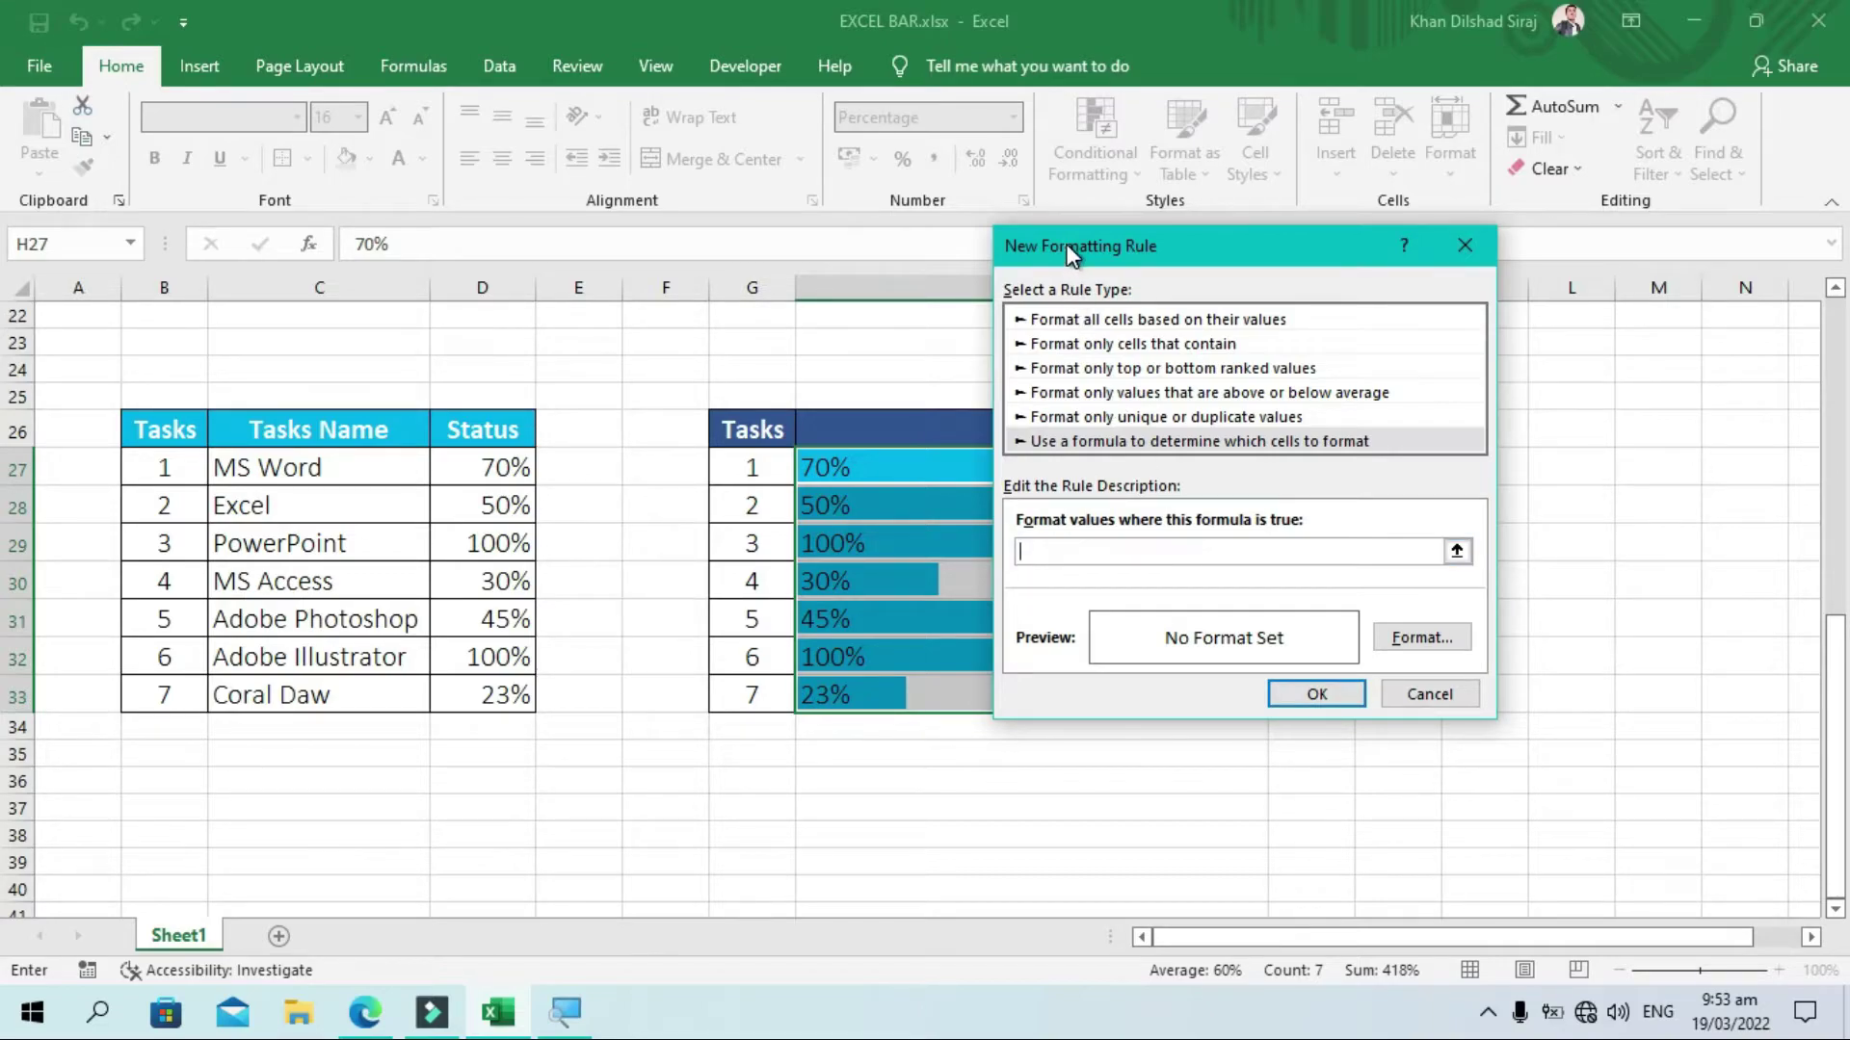
drag(1069, 253, 1202, 249)
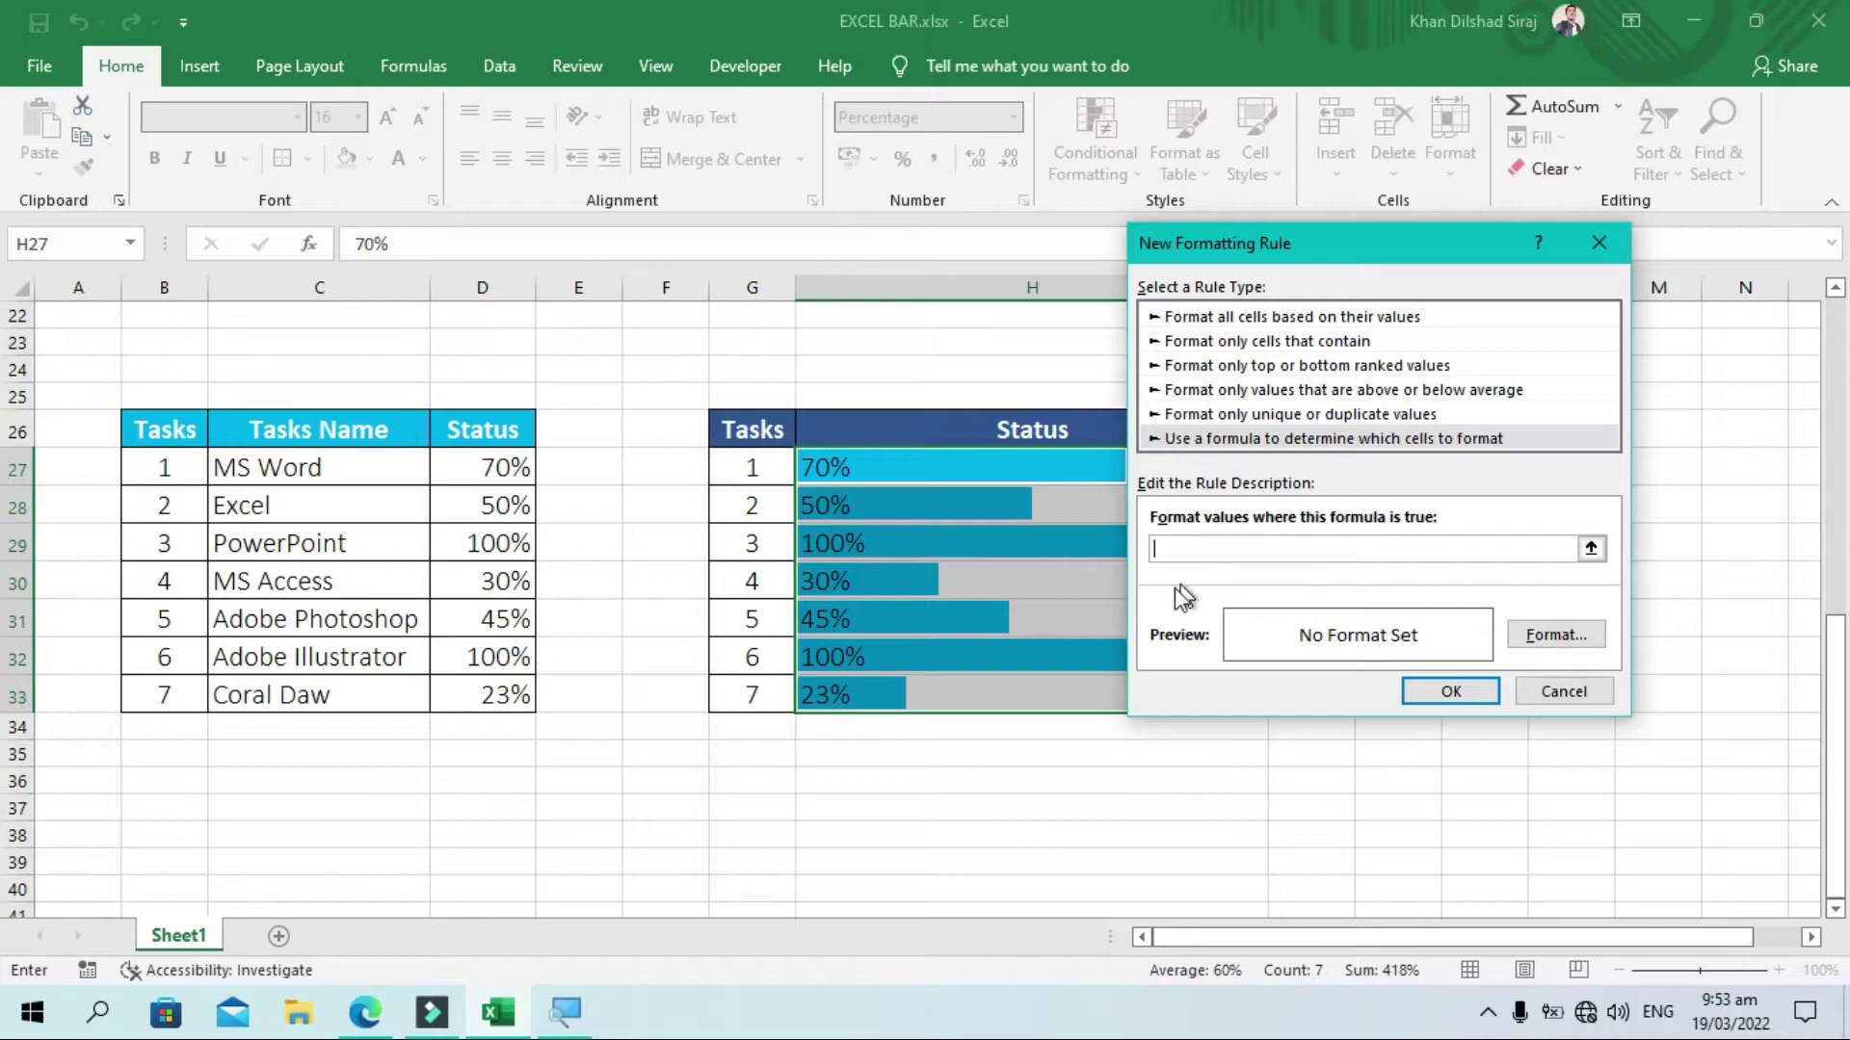
text(=)
click(911, 472)
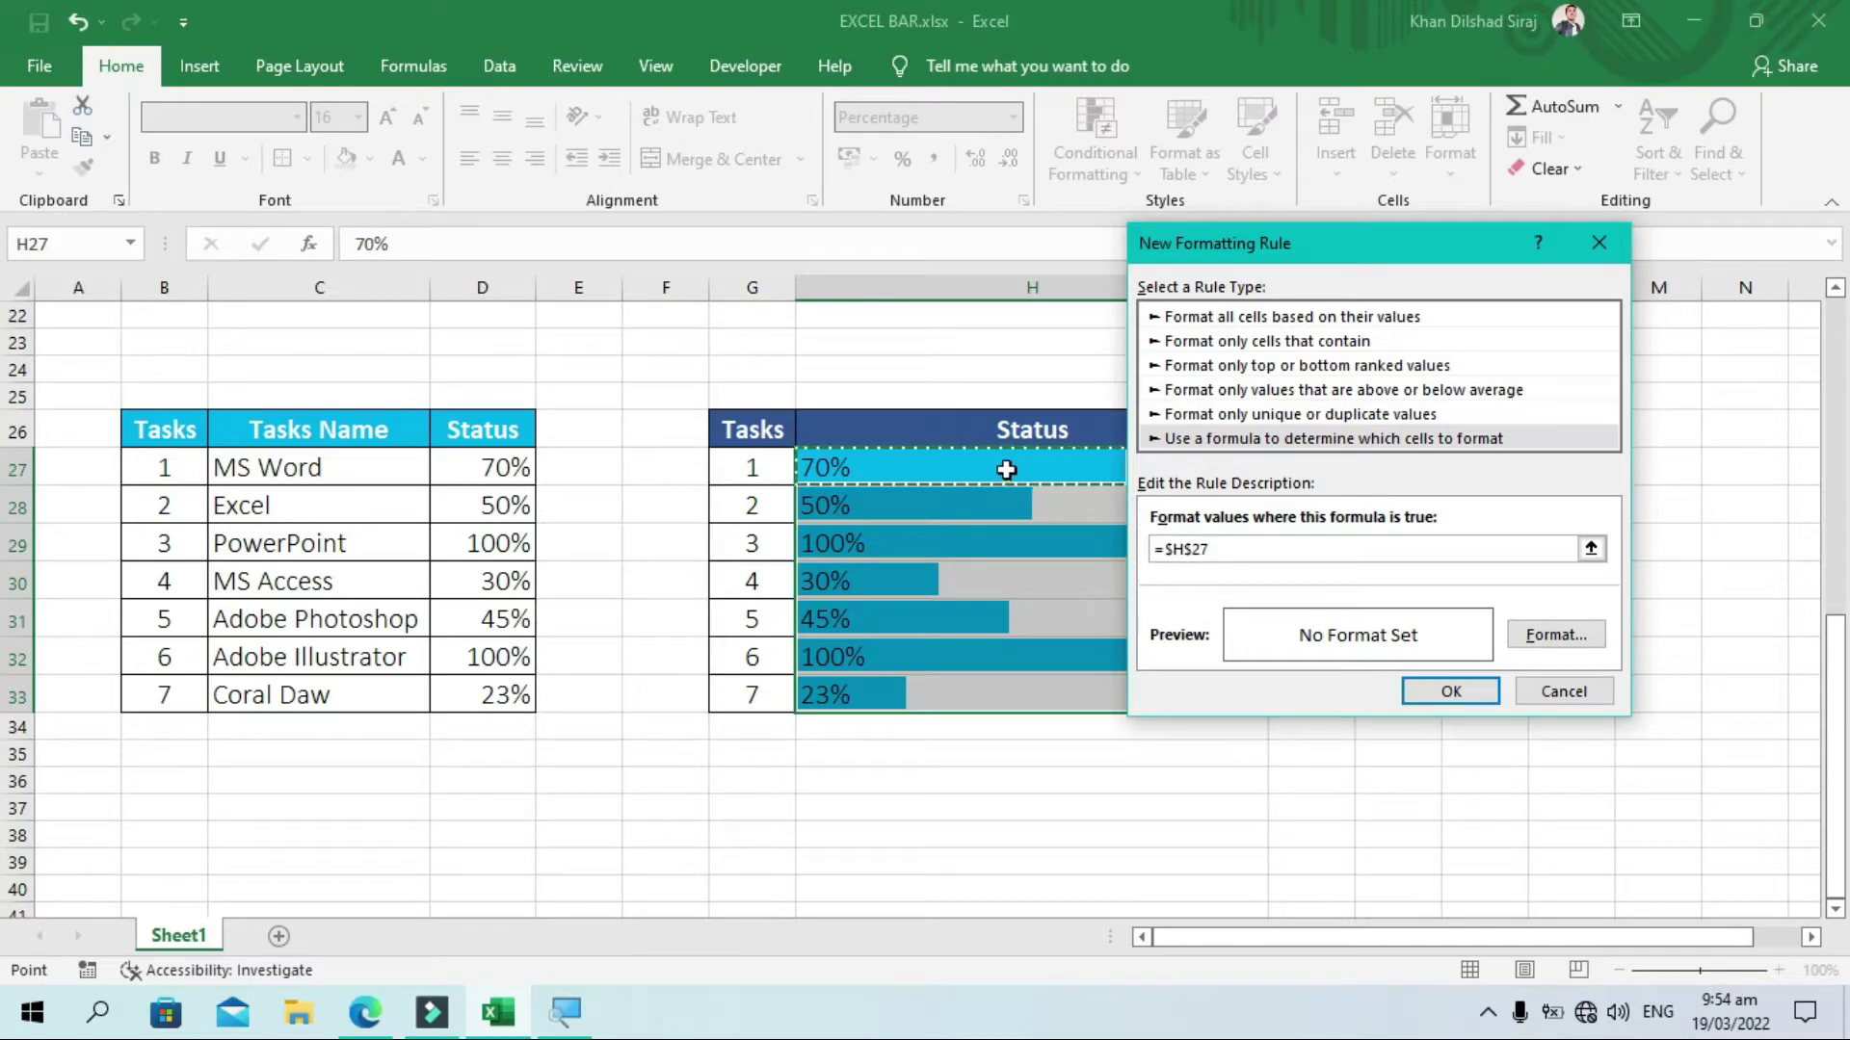
text(=10)
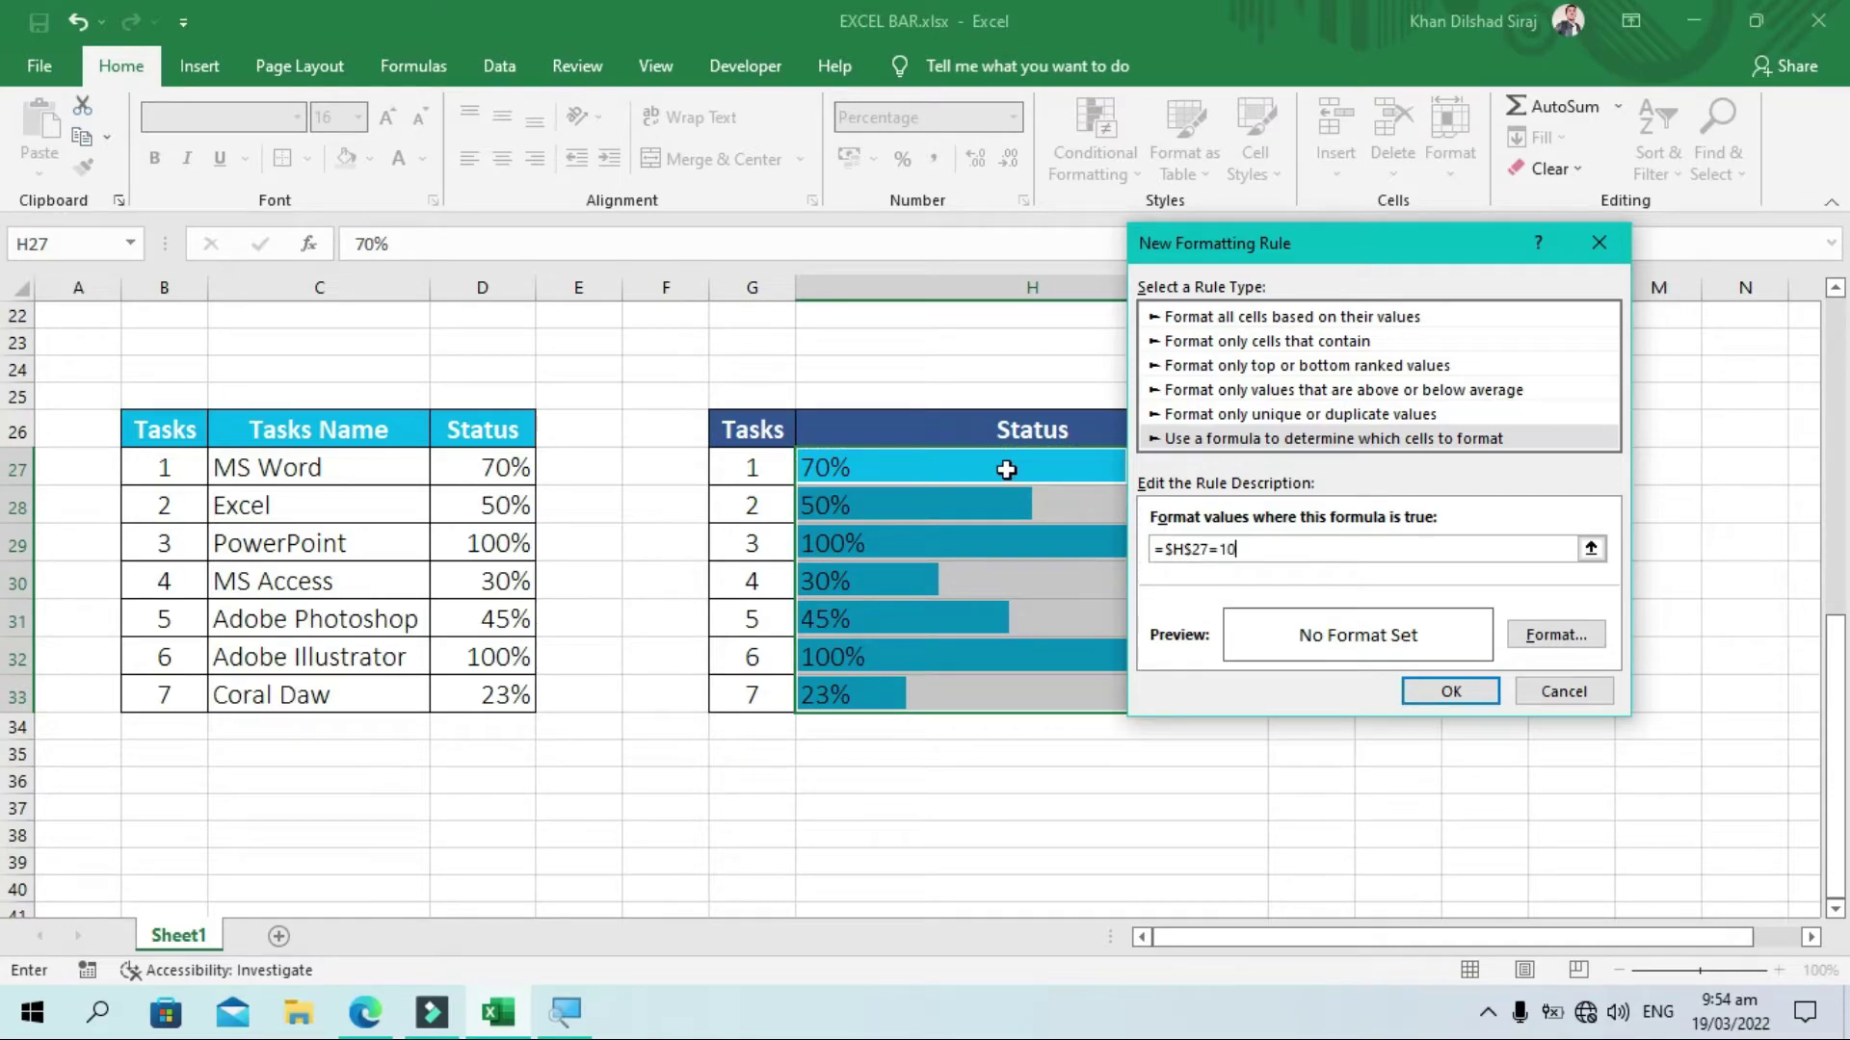
text(0)
text(%)
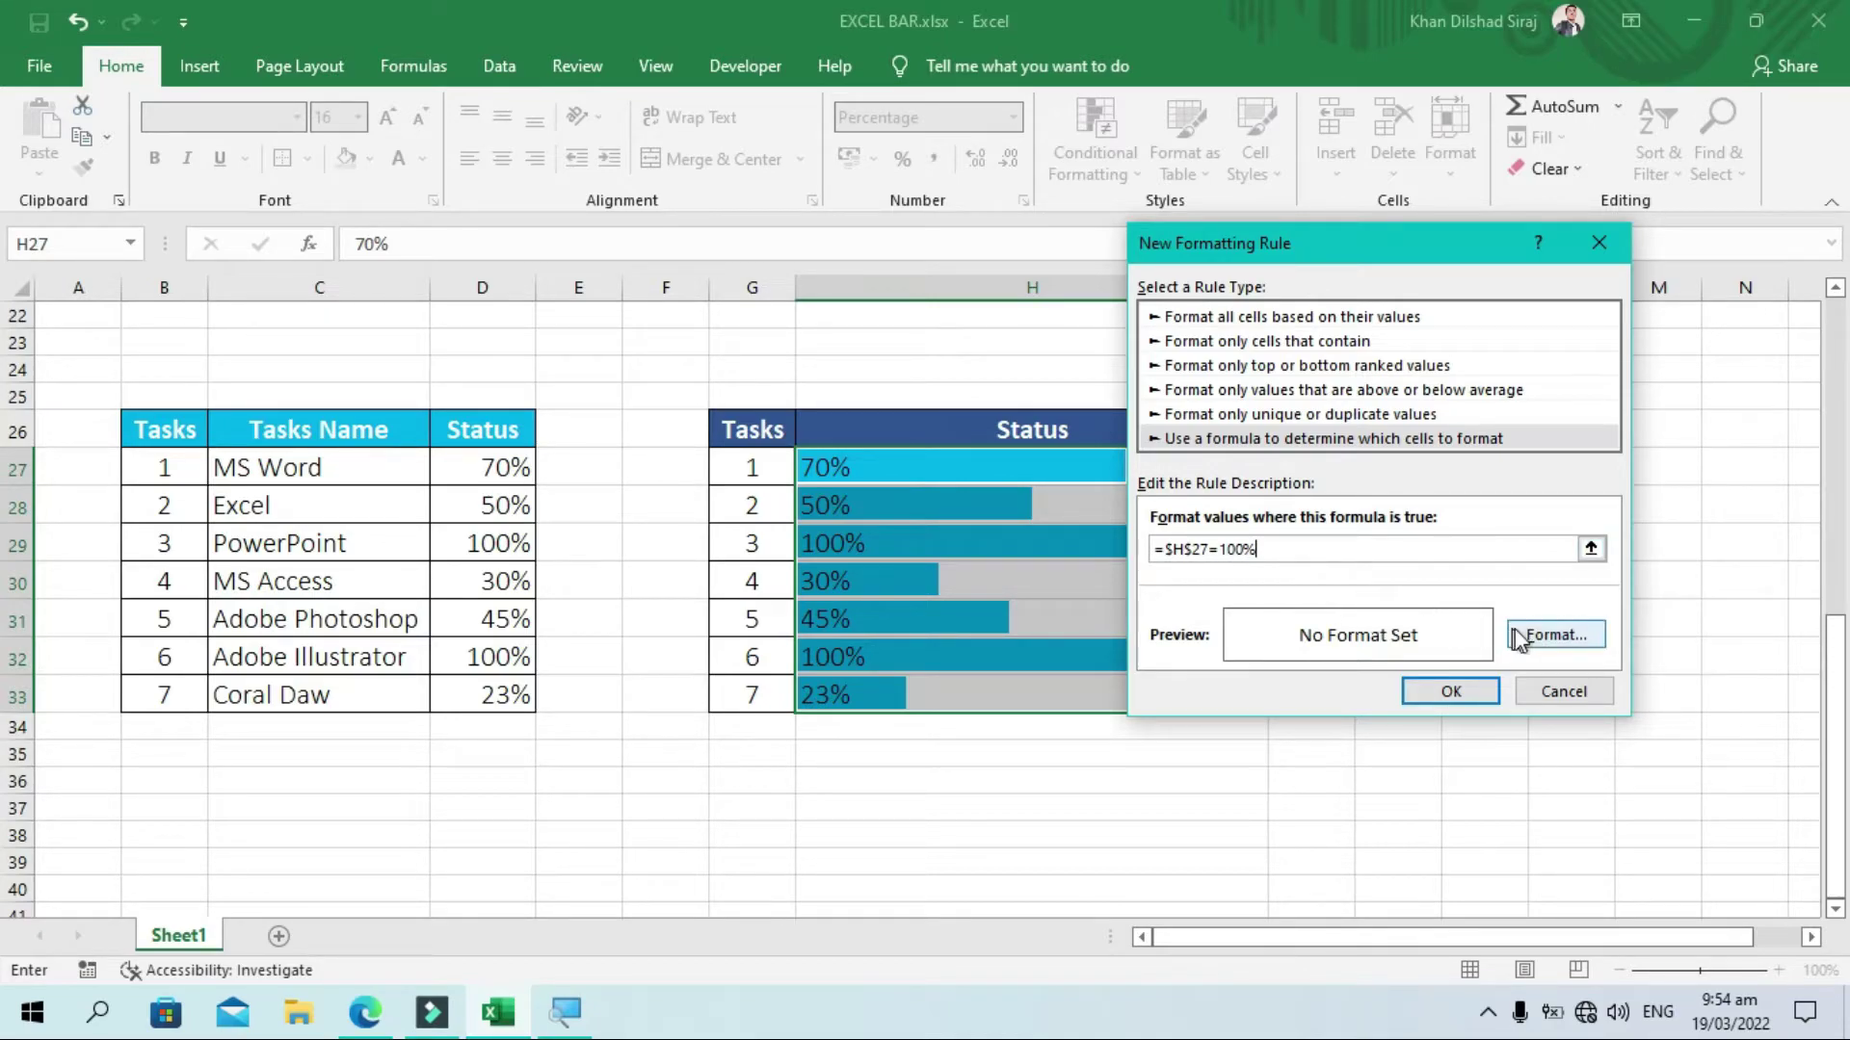
Give matching cells the custom number format "Done !"
click(1542, 638)
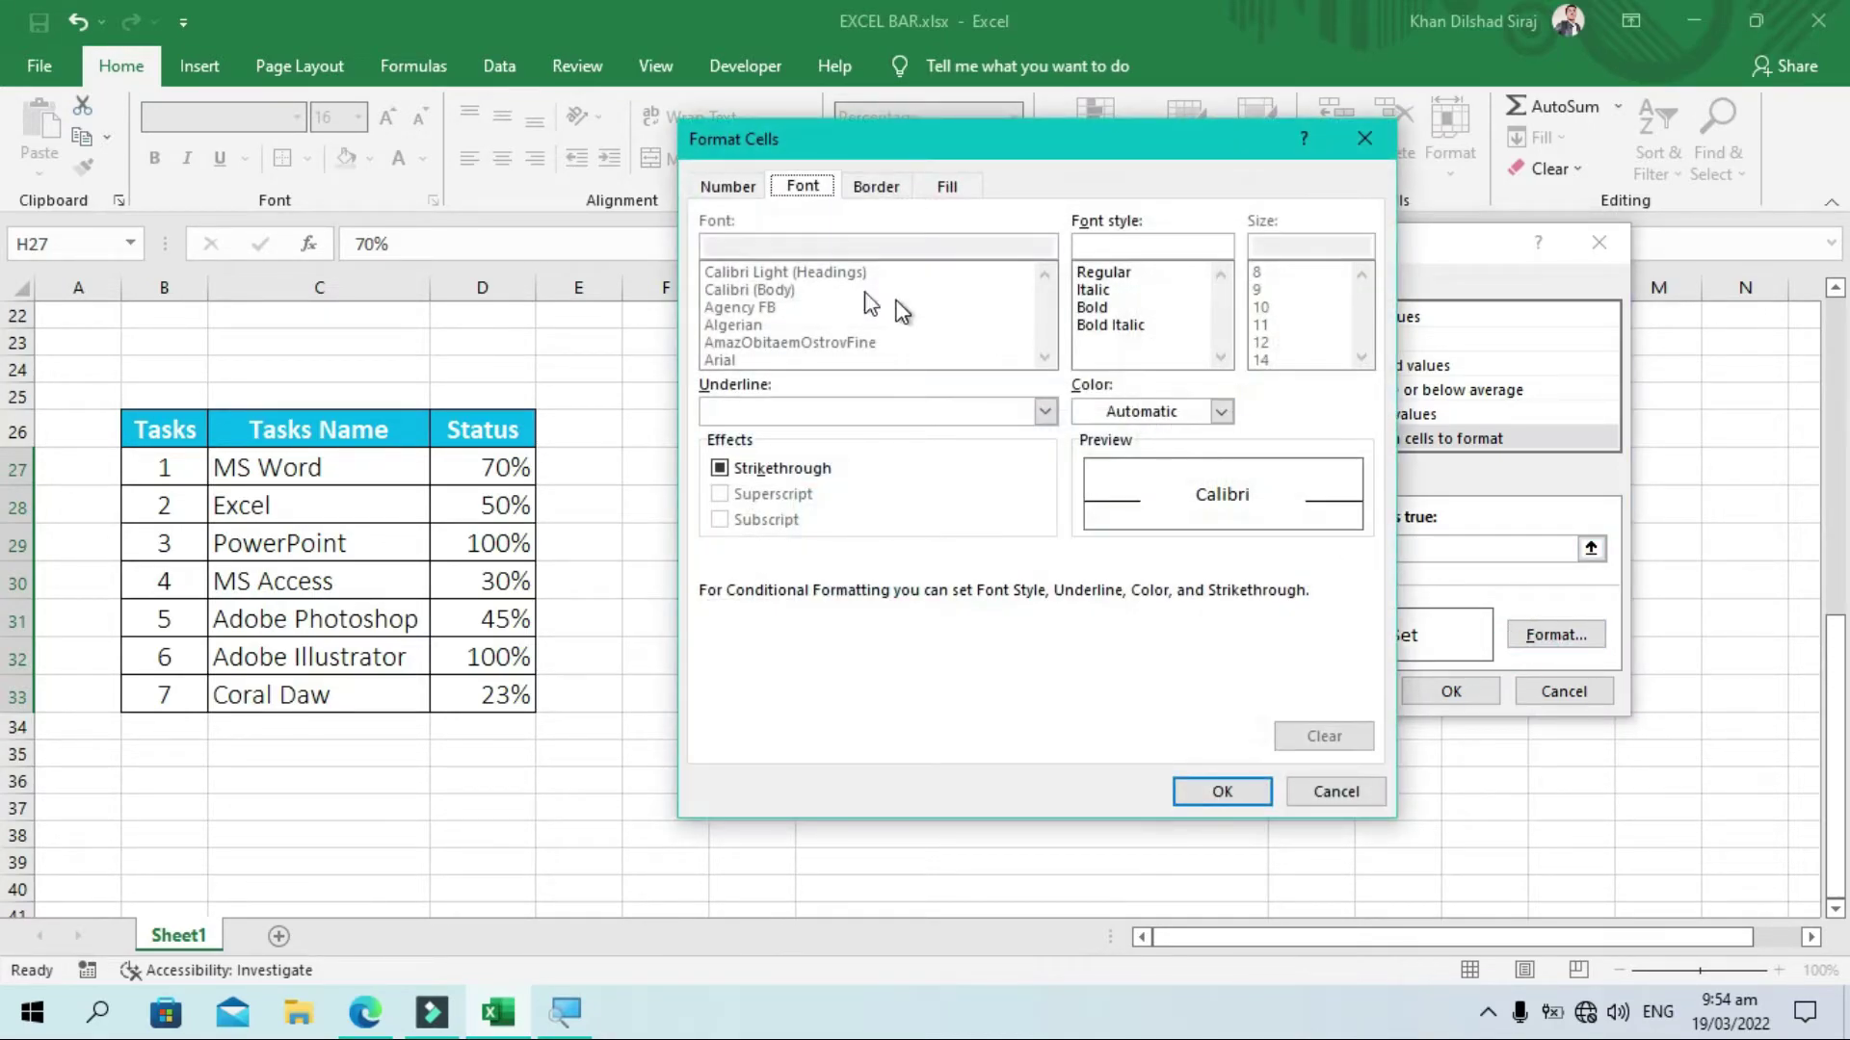
click(729, 189)
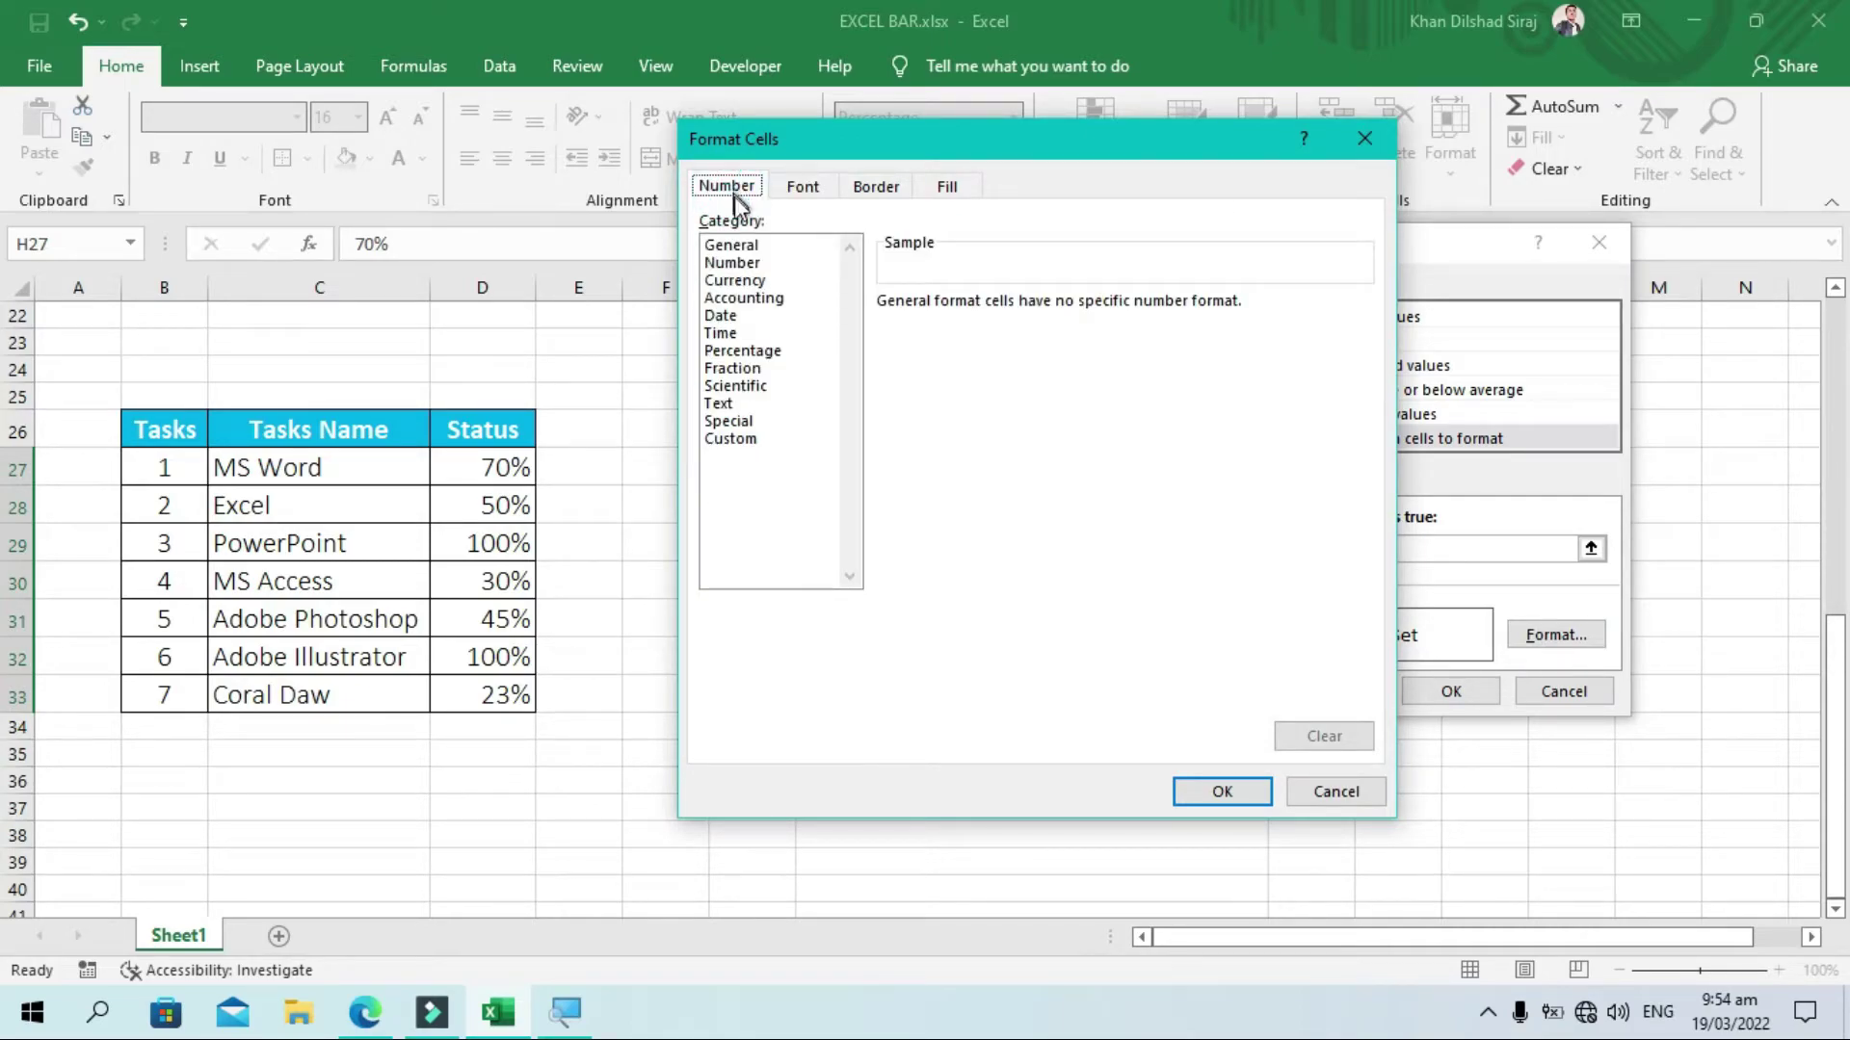
click(807, 445)
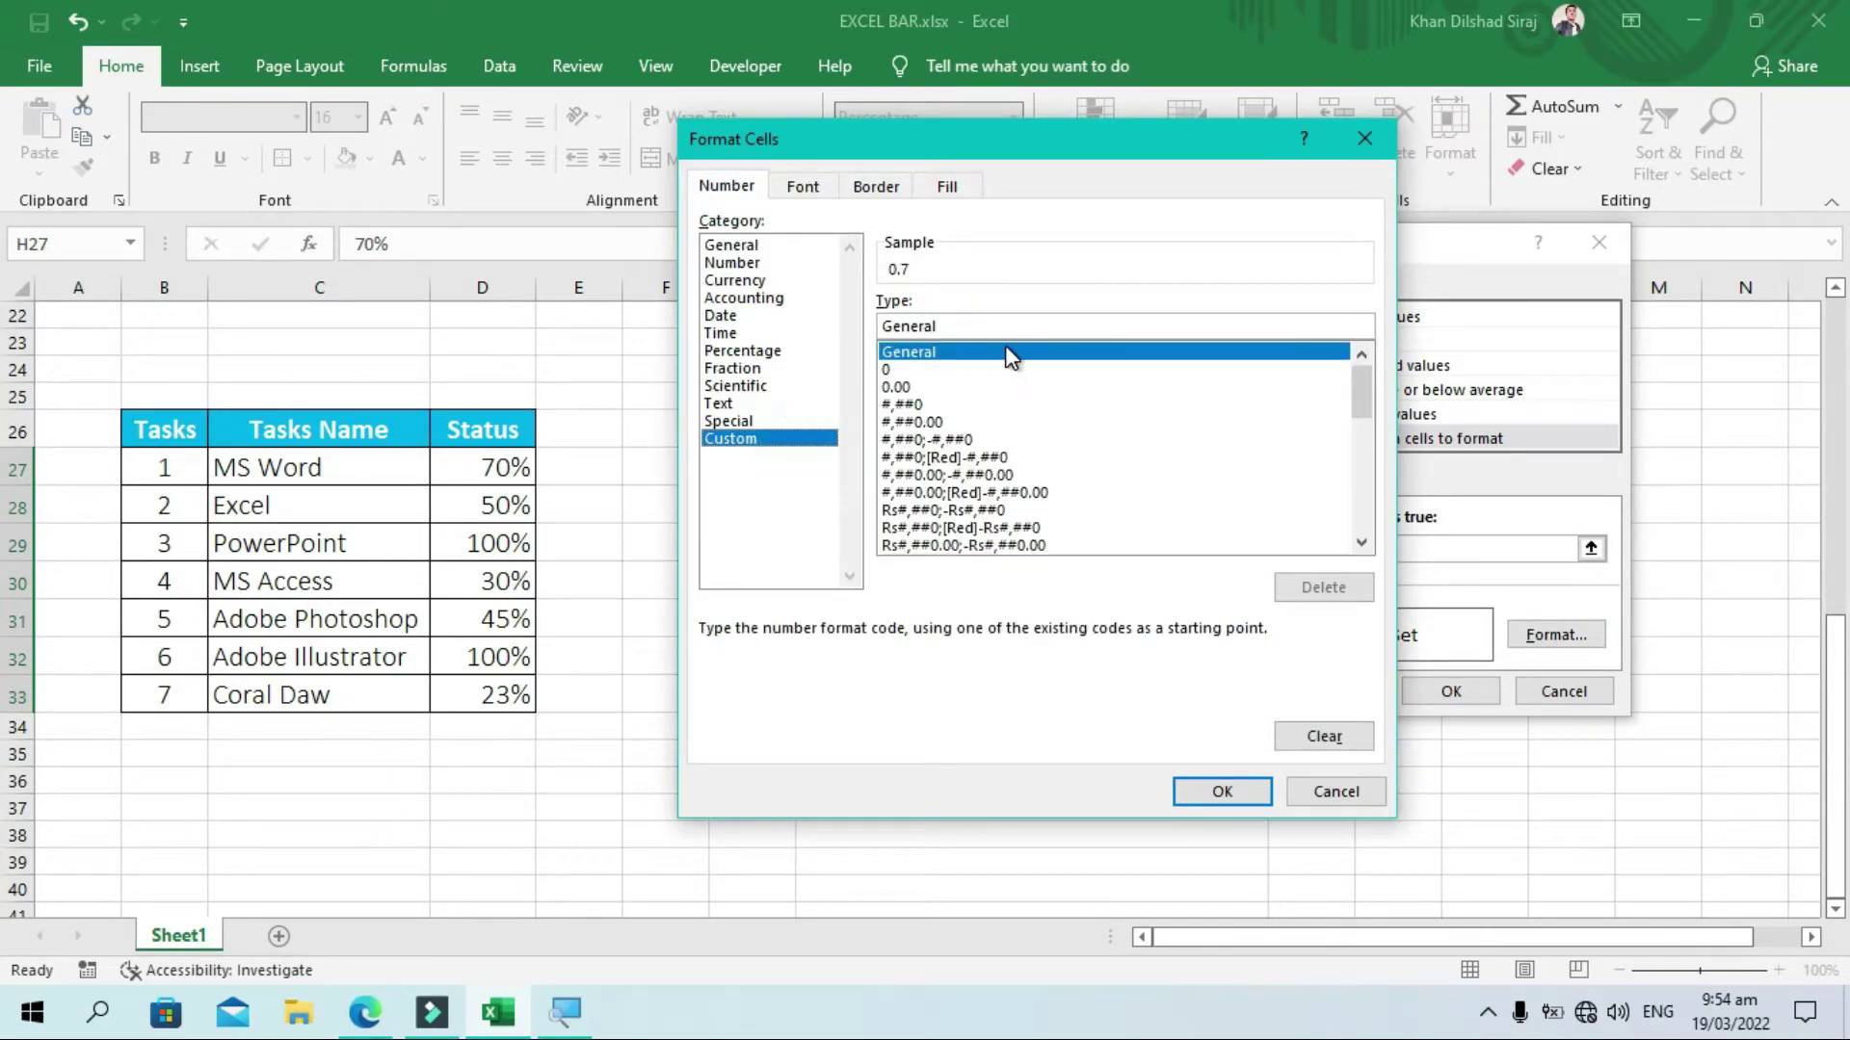
double_click(982, 320)
text(")
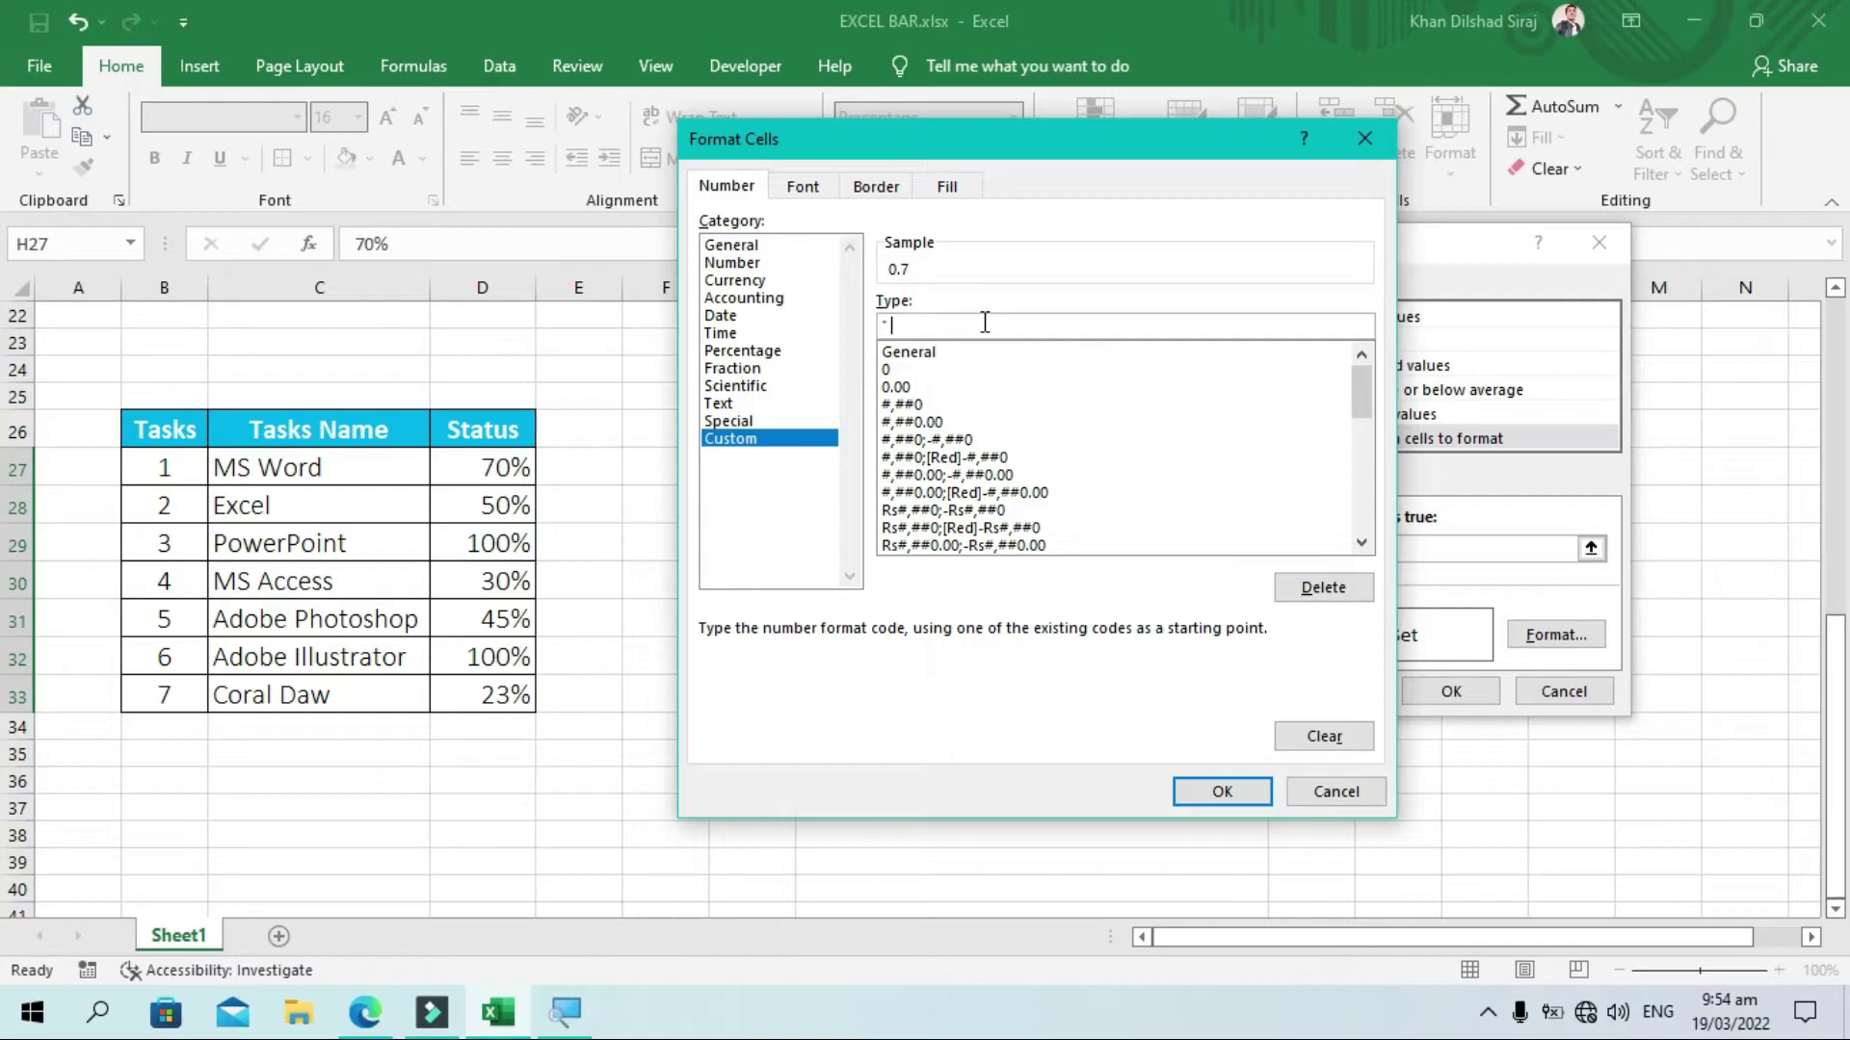
text(Done)
text( !)
text(")
Make the Done ! label bold and red and confirm the format
click(800, 186)
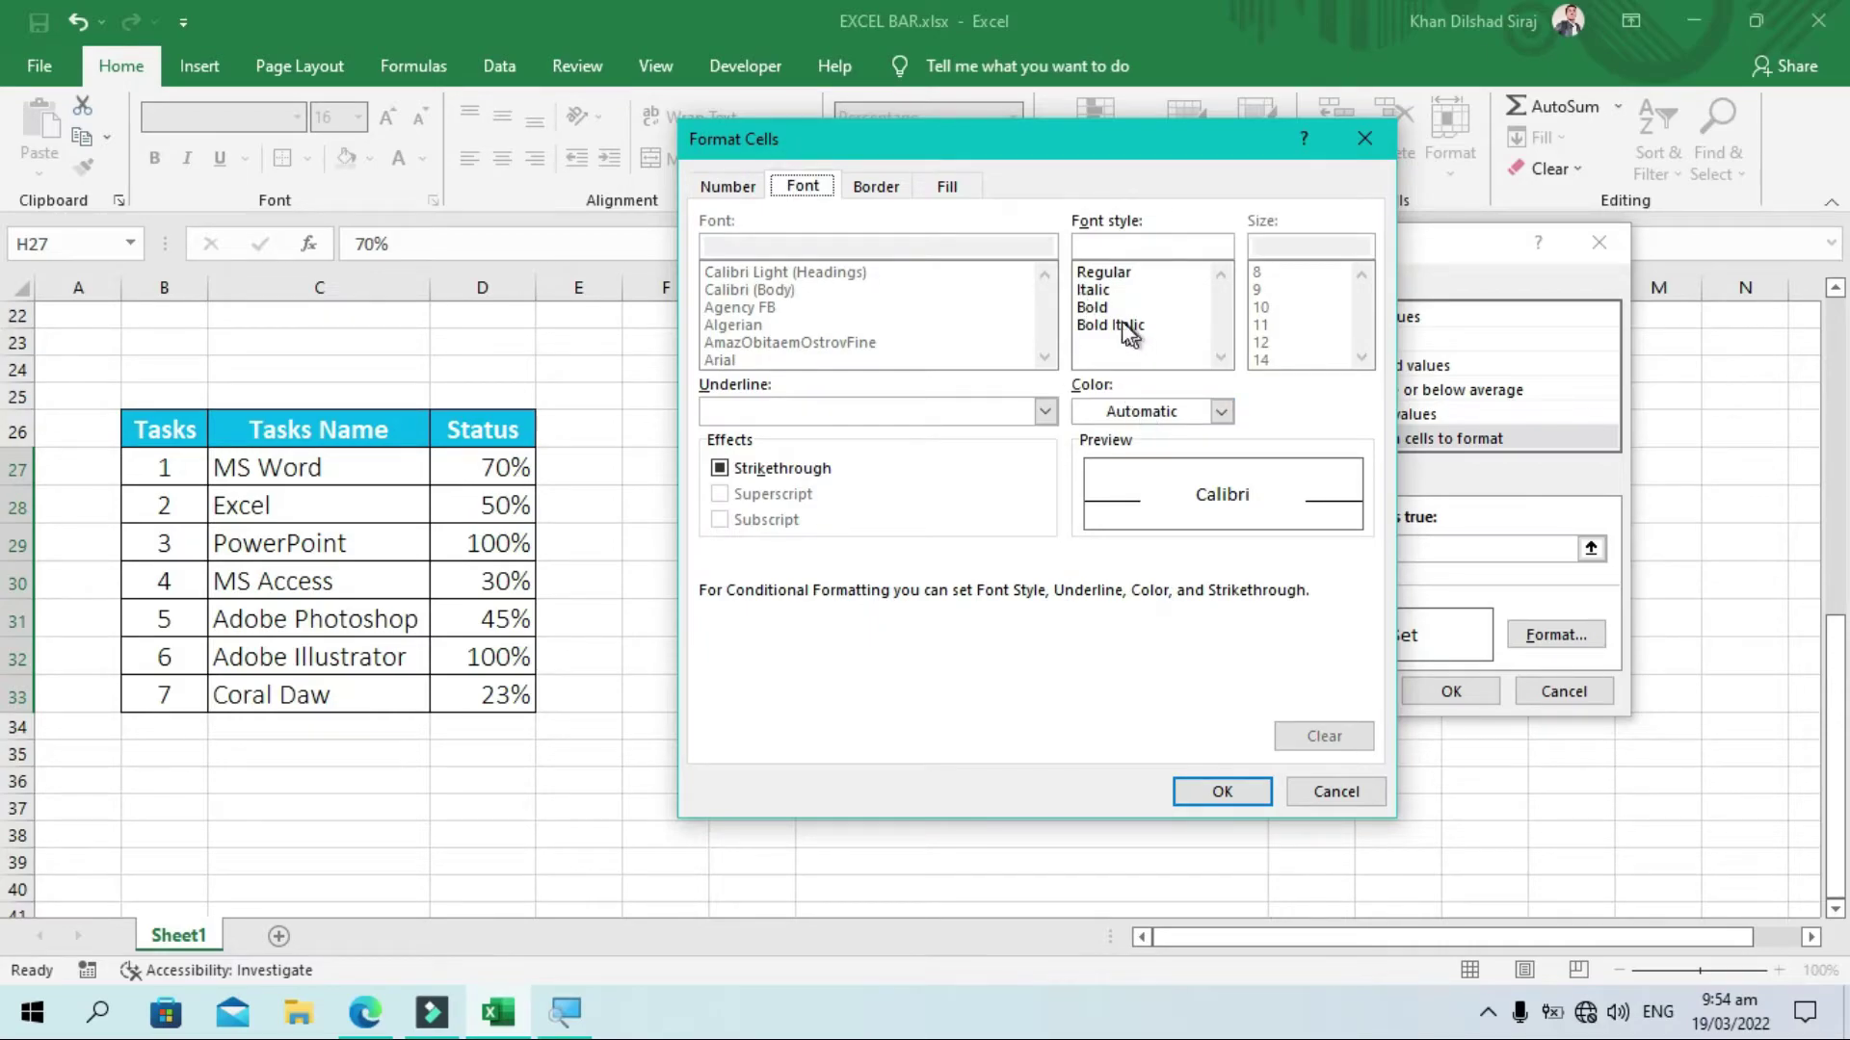
click(1098, 307)
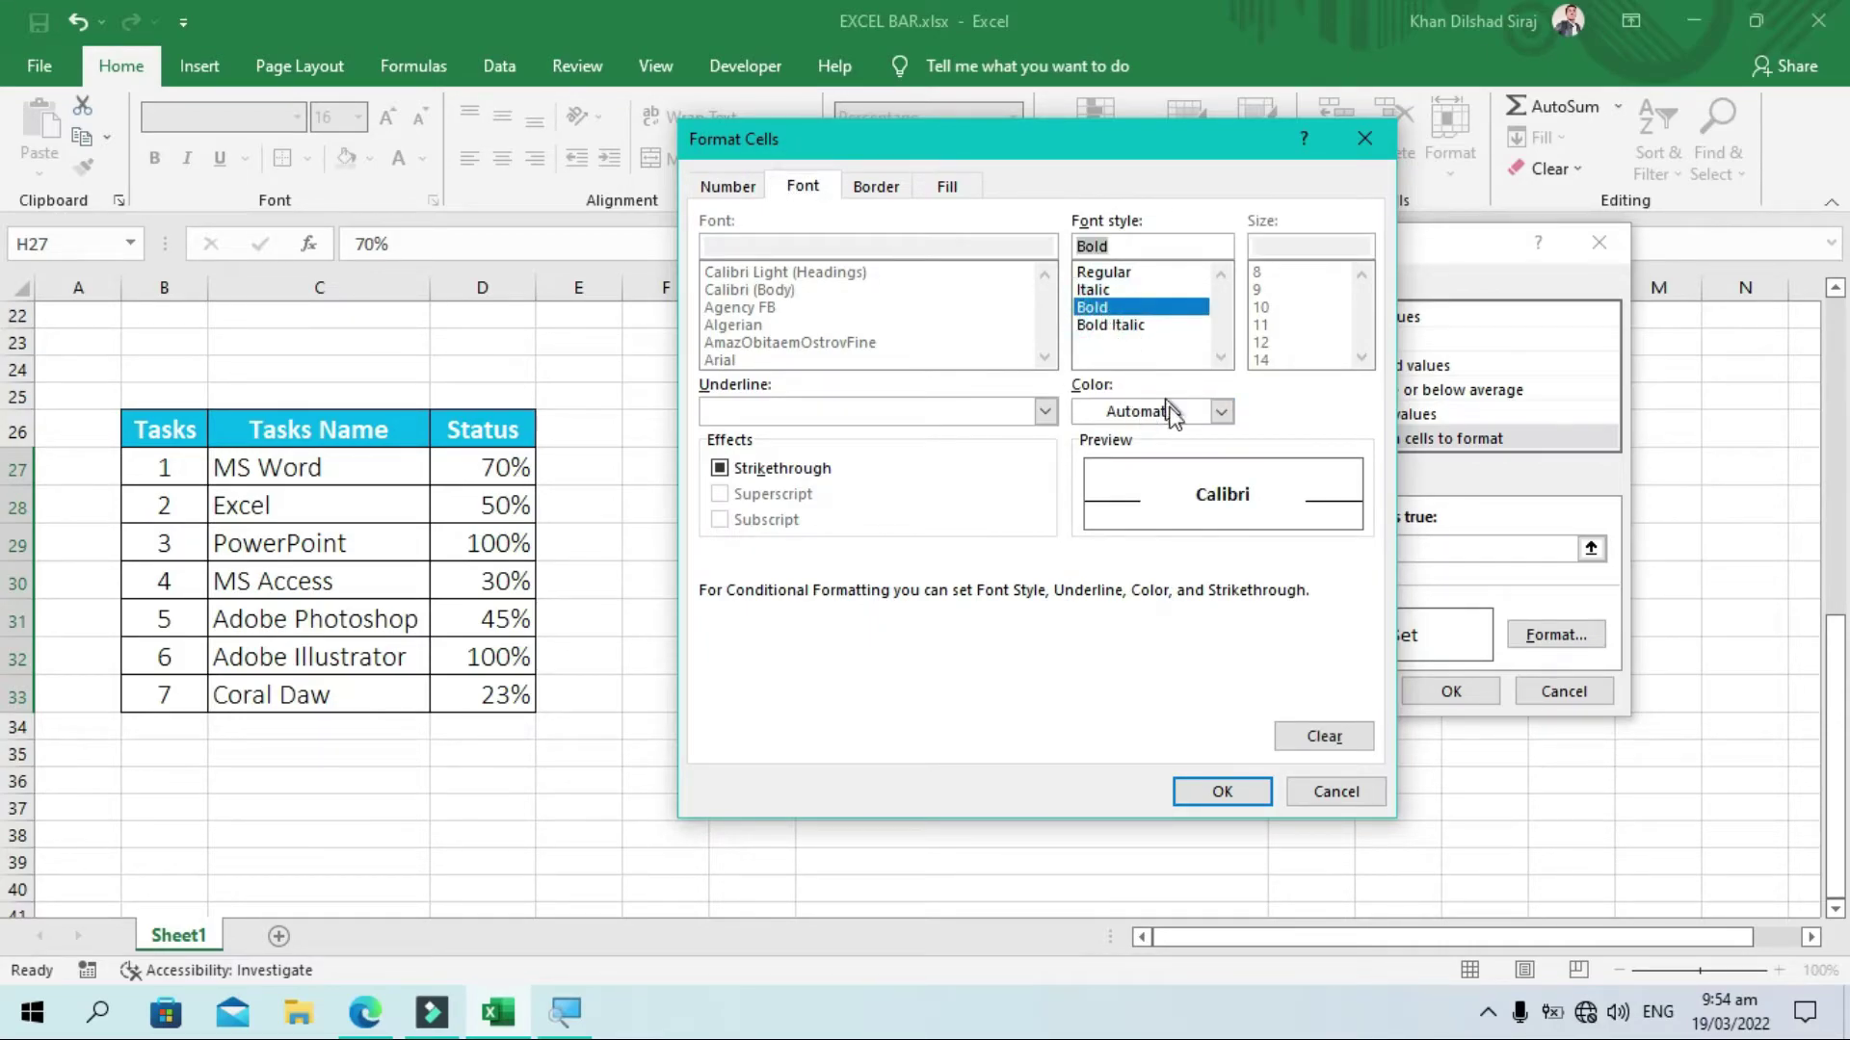
click(1221, 412)
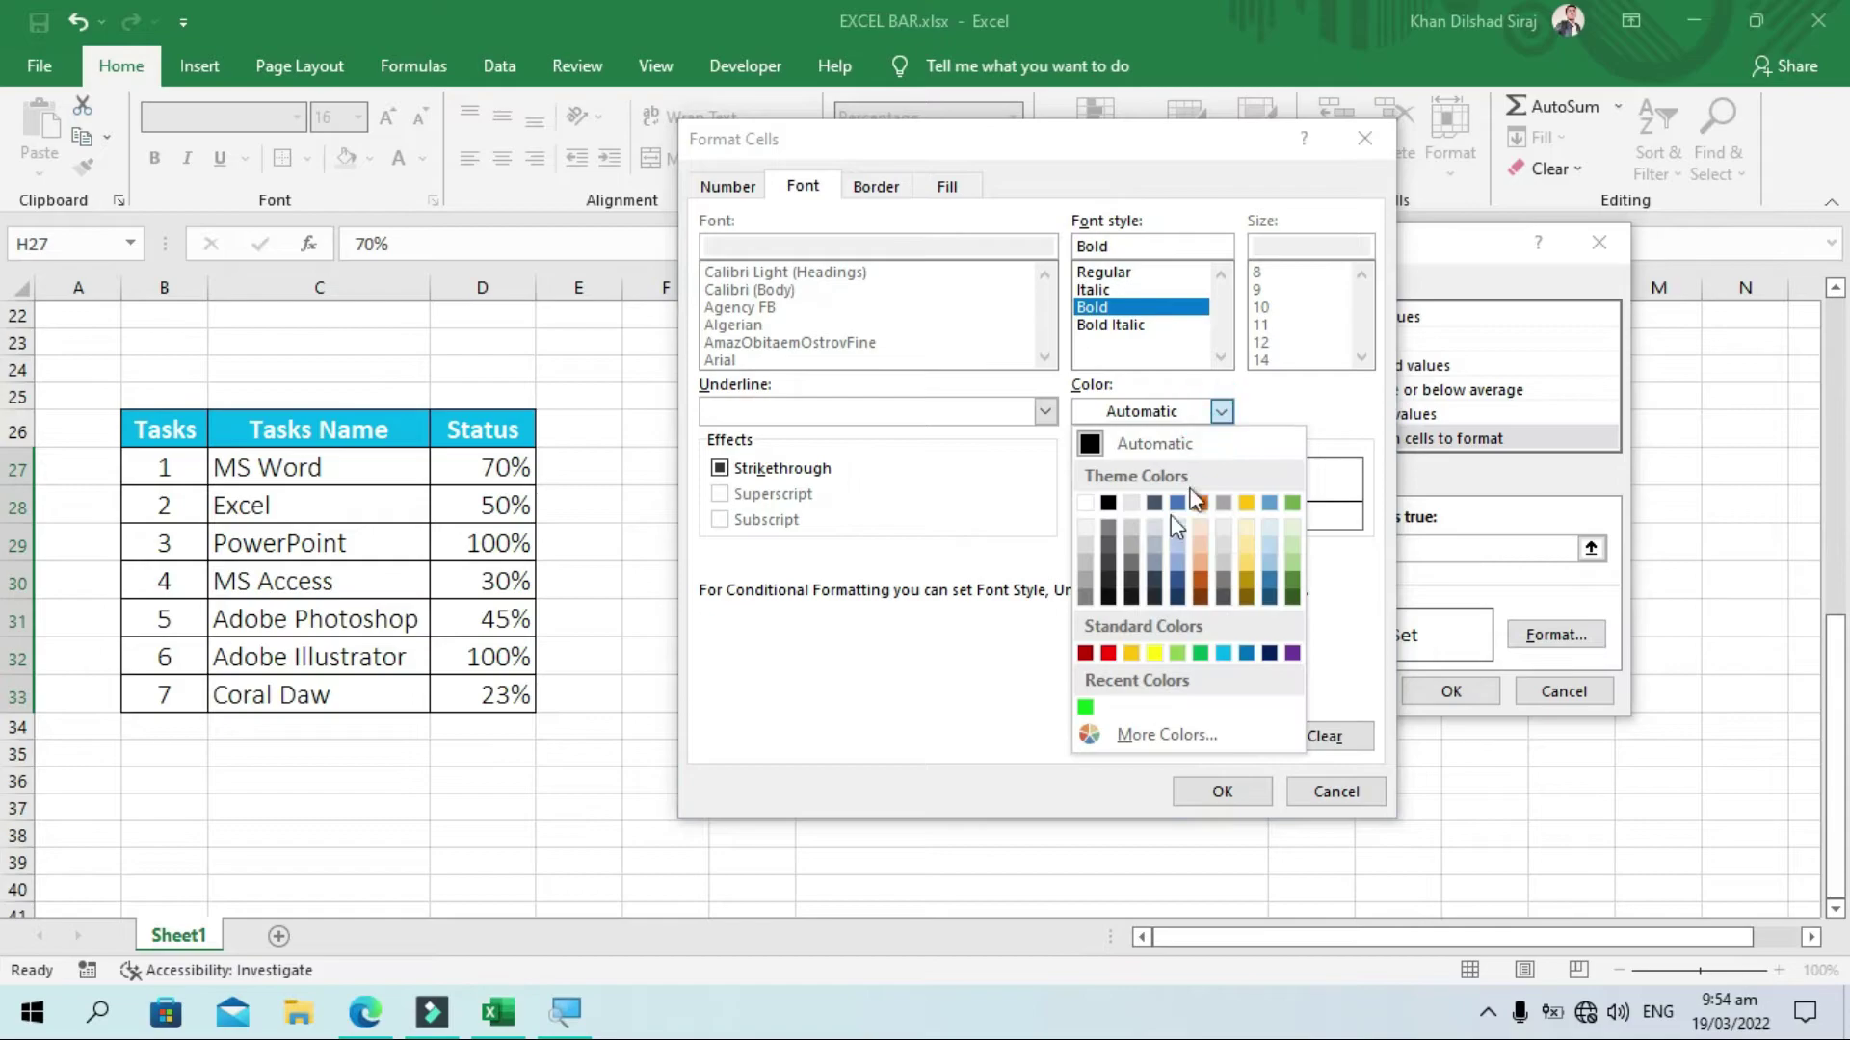
click(1111, 657)
click(1206, 782)
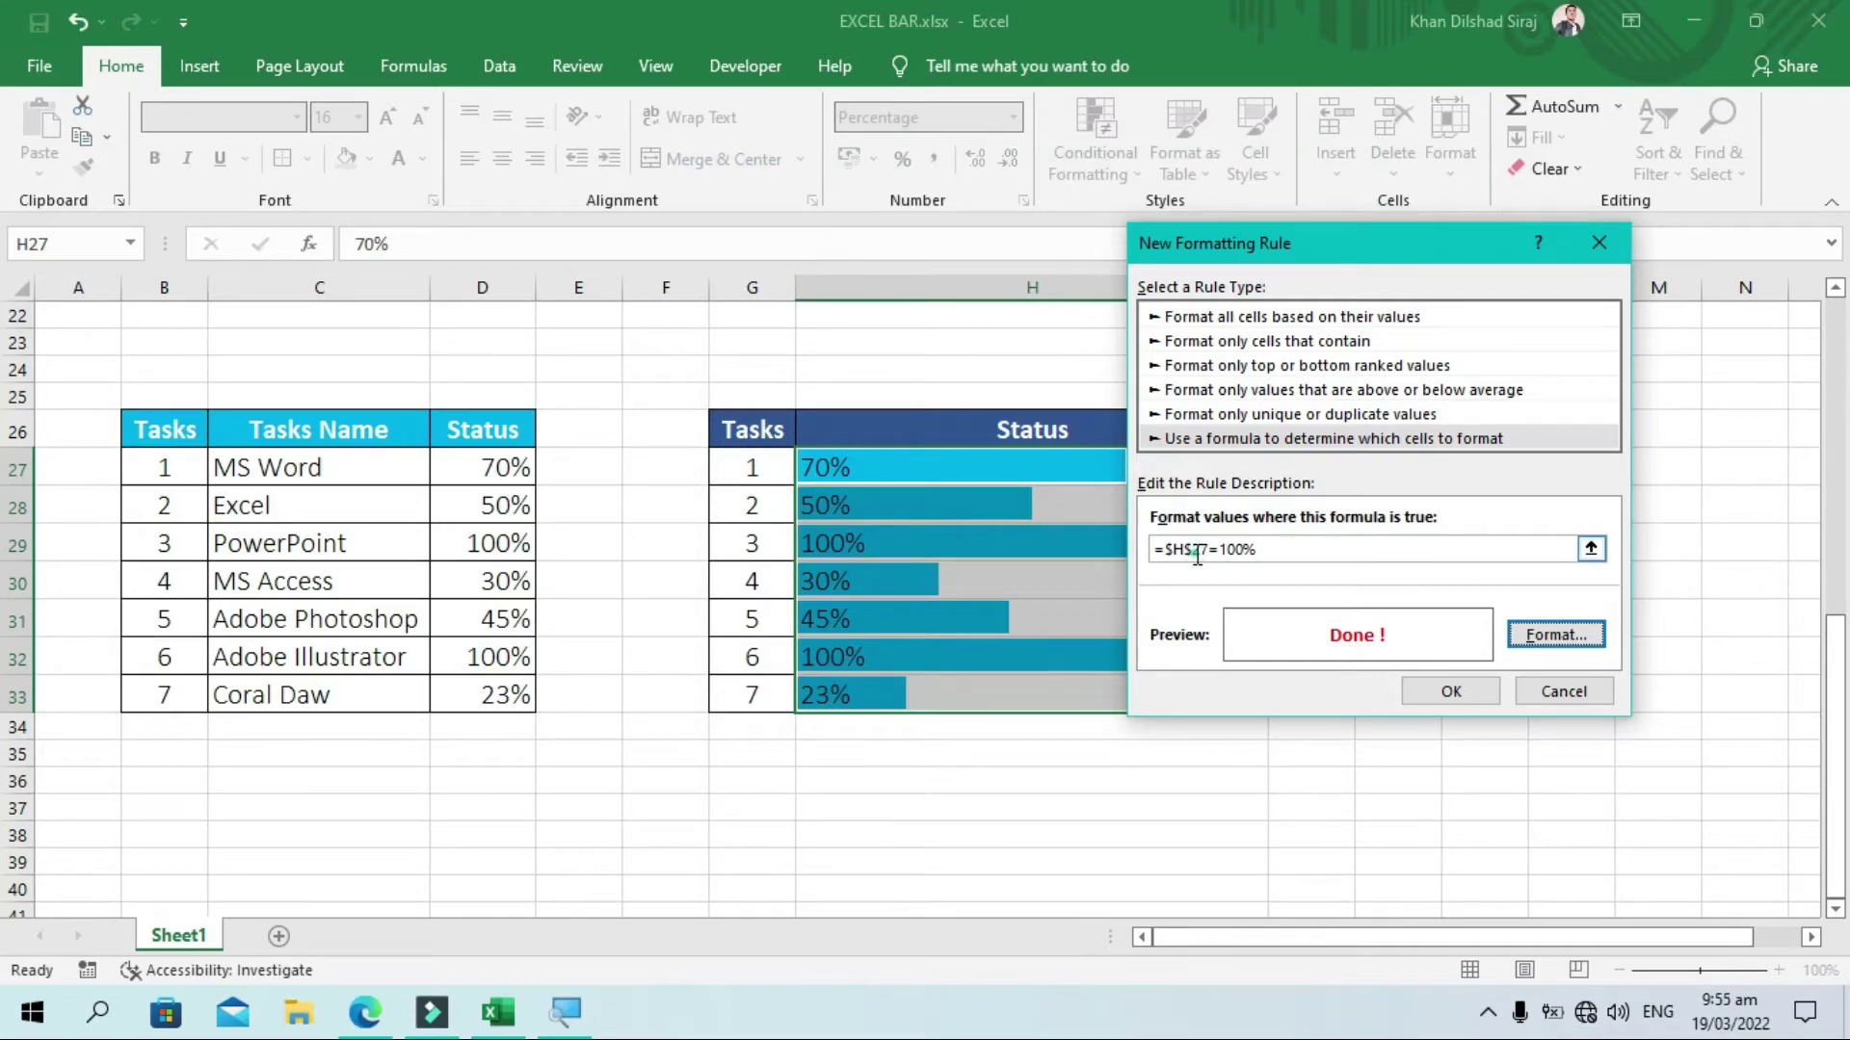
Remove the $ before 27 so the formula reads =$H27=100%
click(1196, 553)
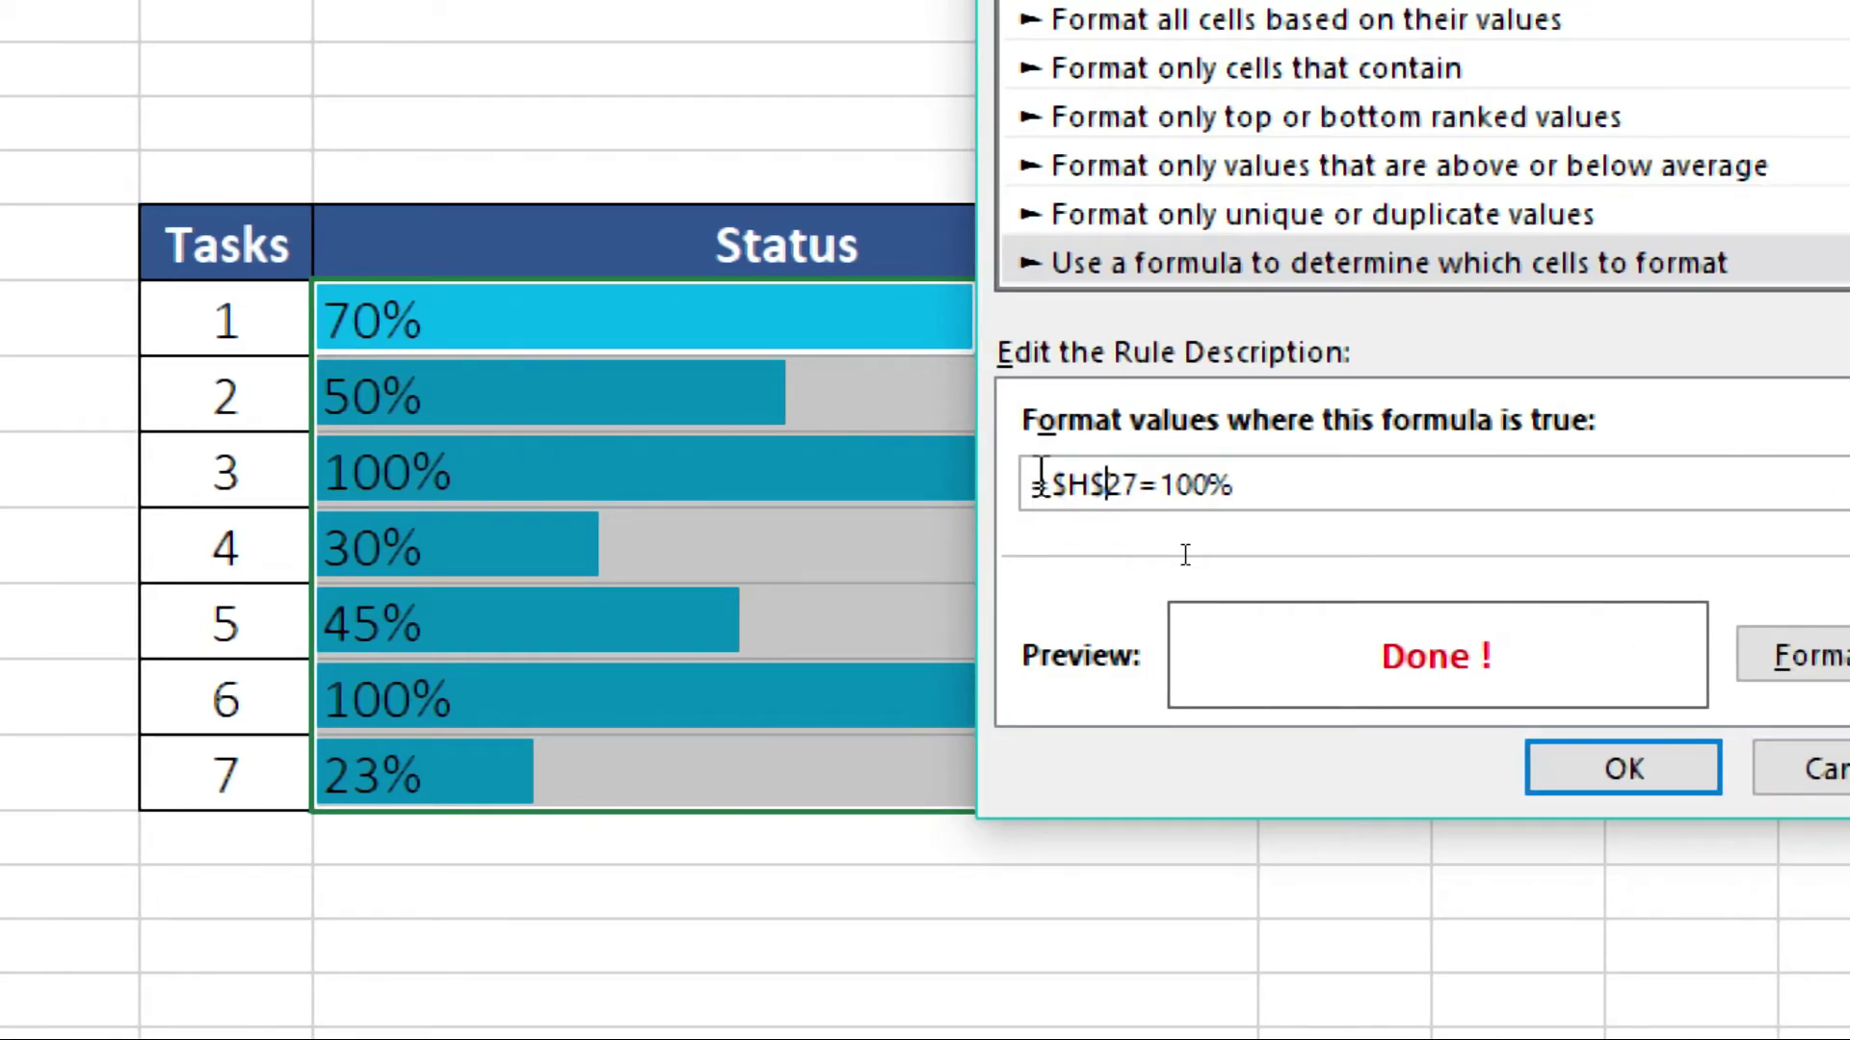
key(BackSpace)
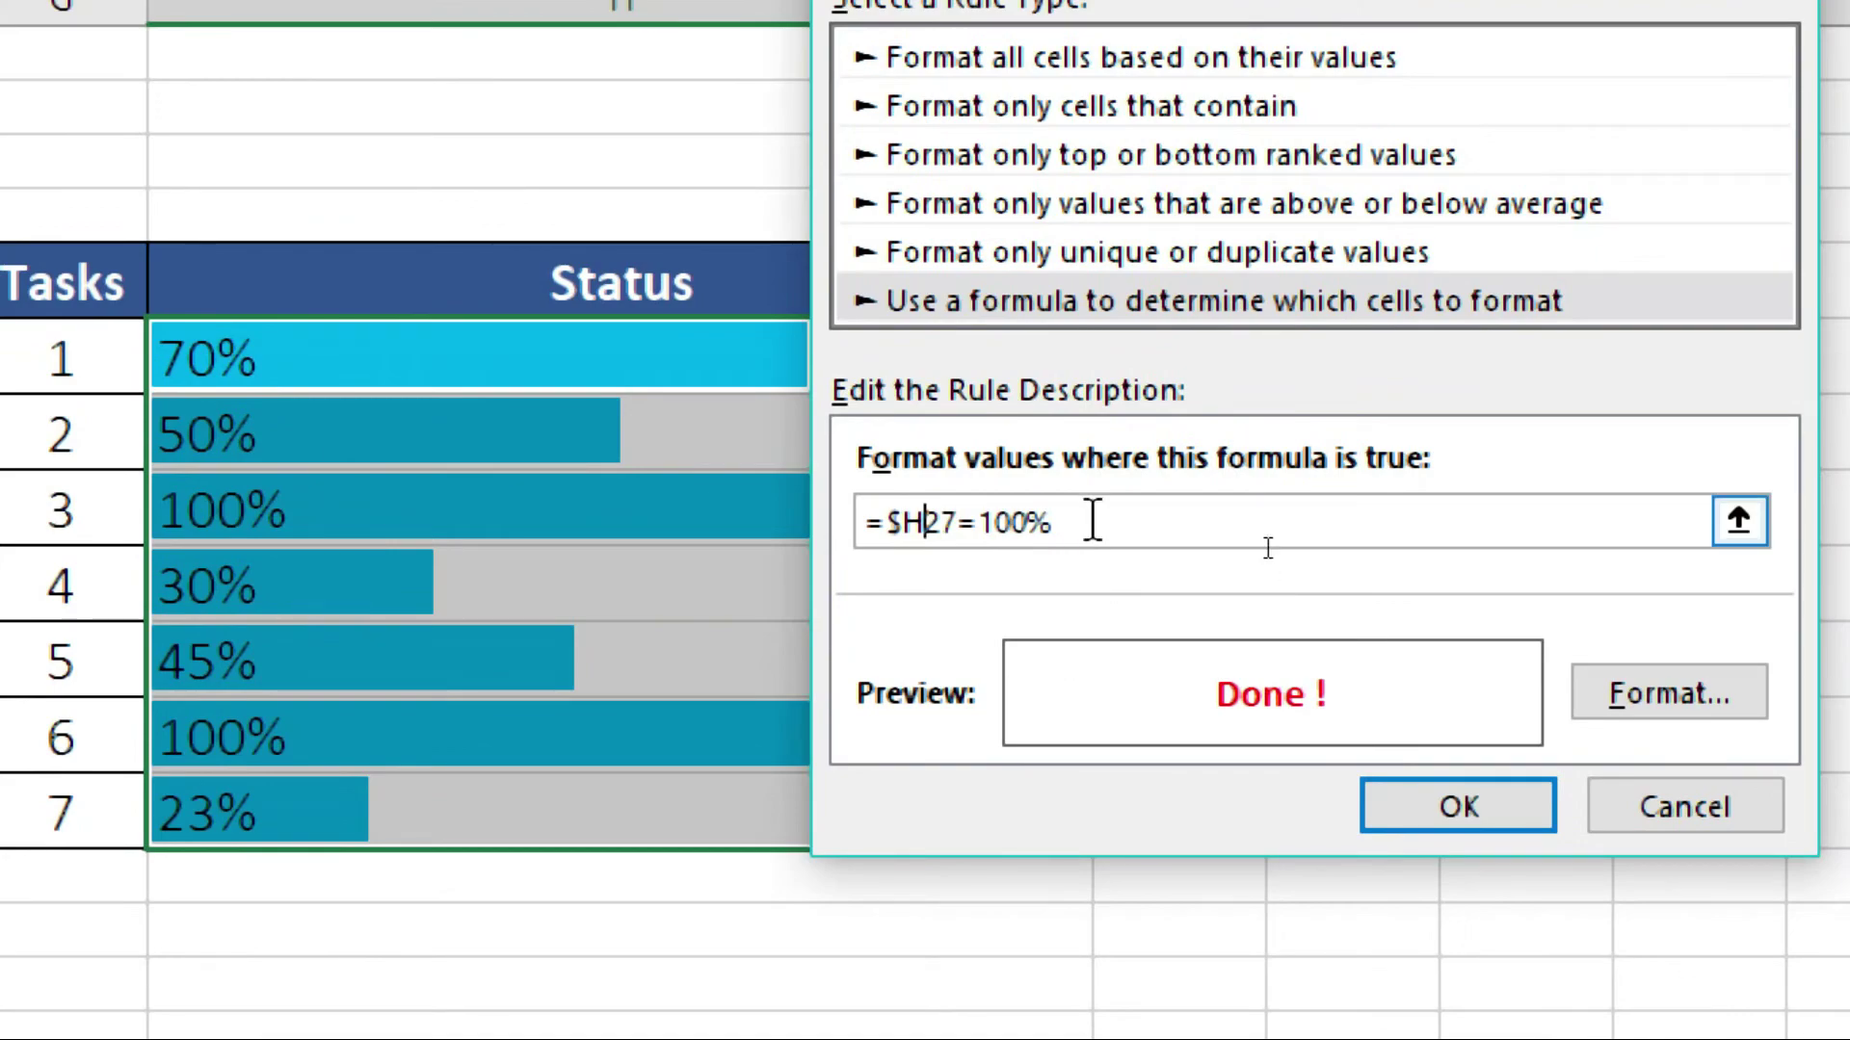
click(1268, 545)
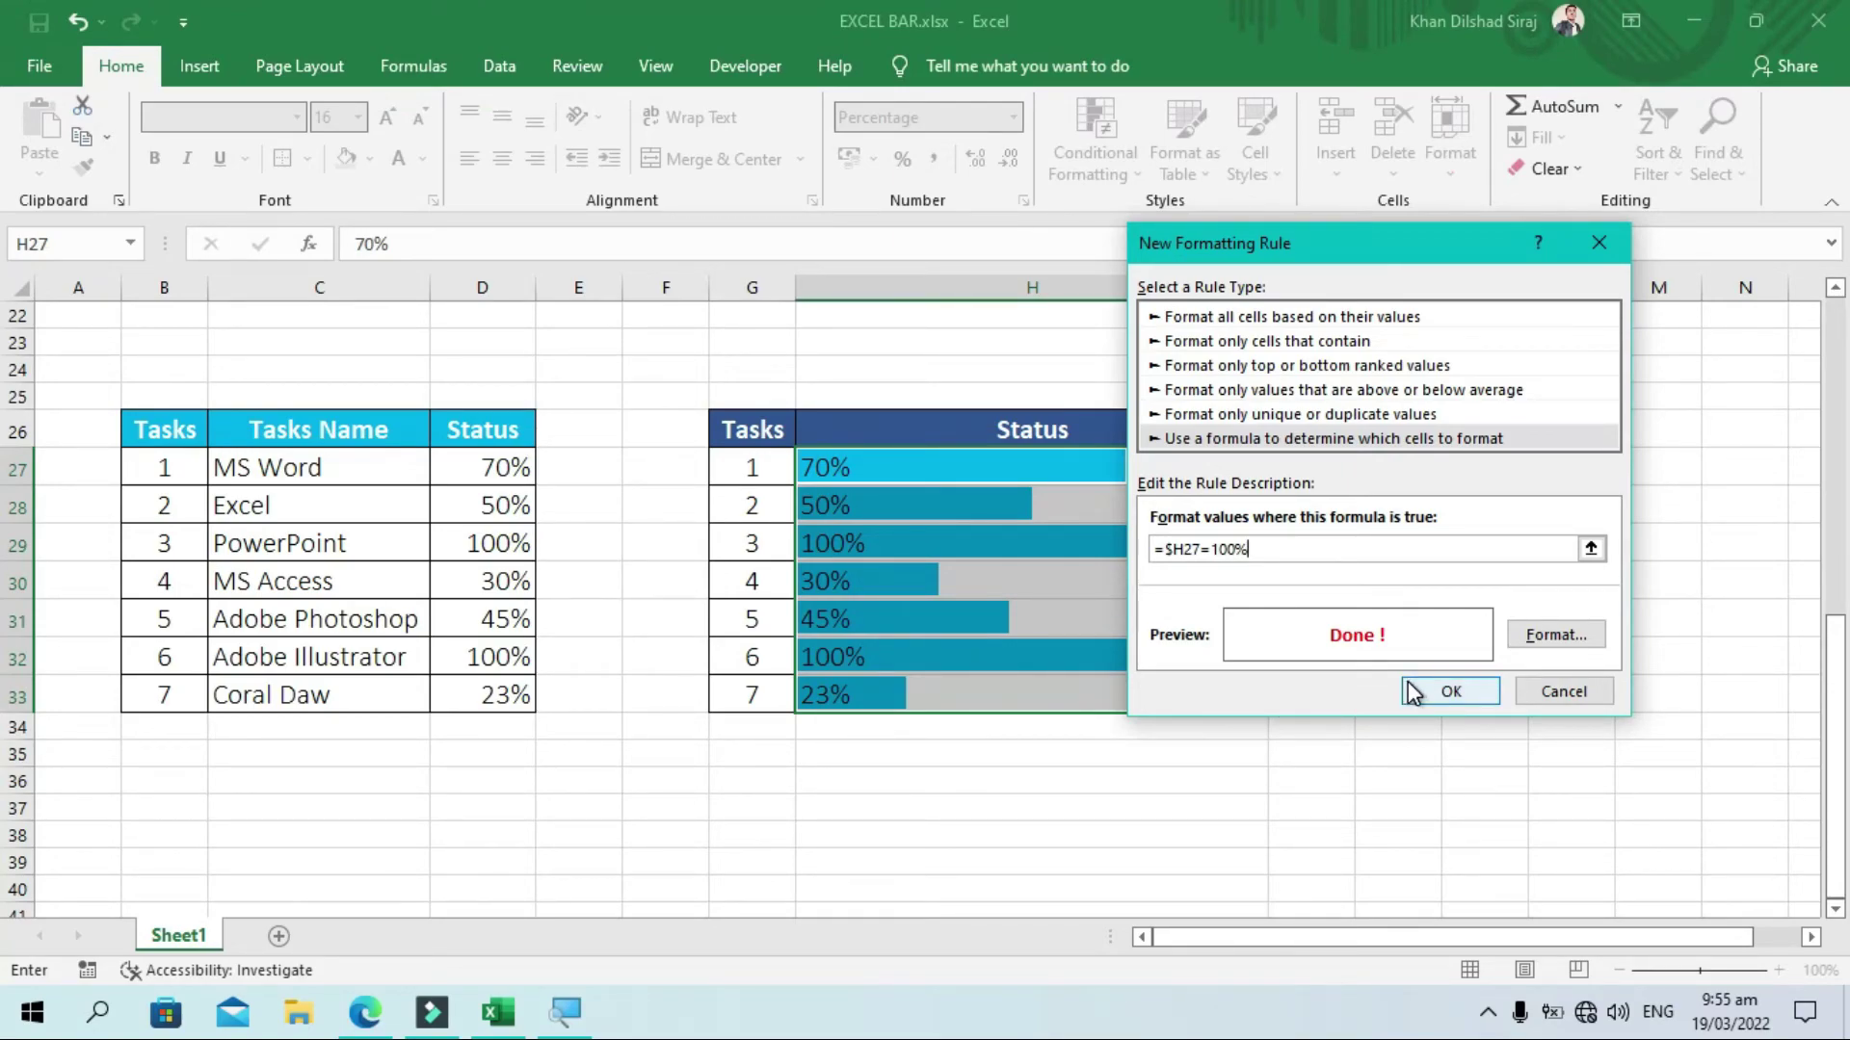
Apply the 'Done !' rule, then inspect the 45% and 30% status cells H31 and H30
click(1412, 693)
click(994, 628)
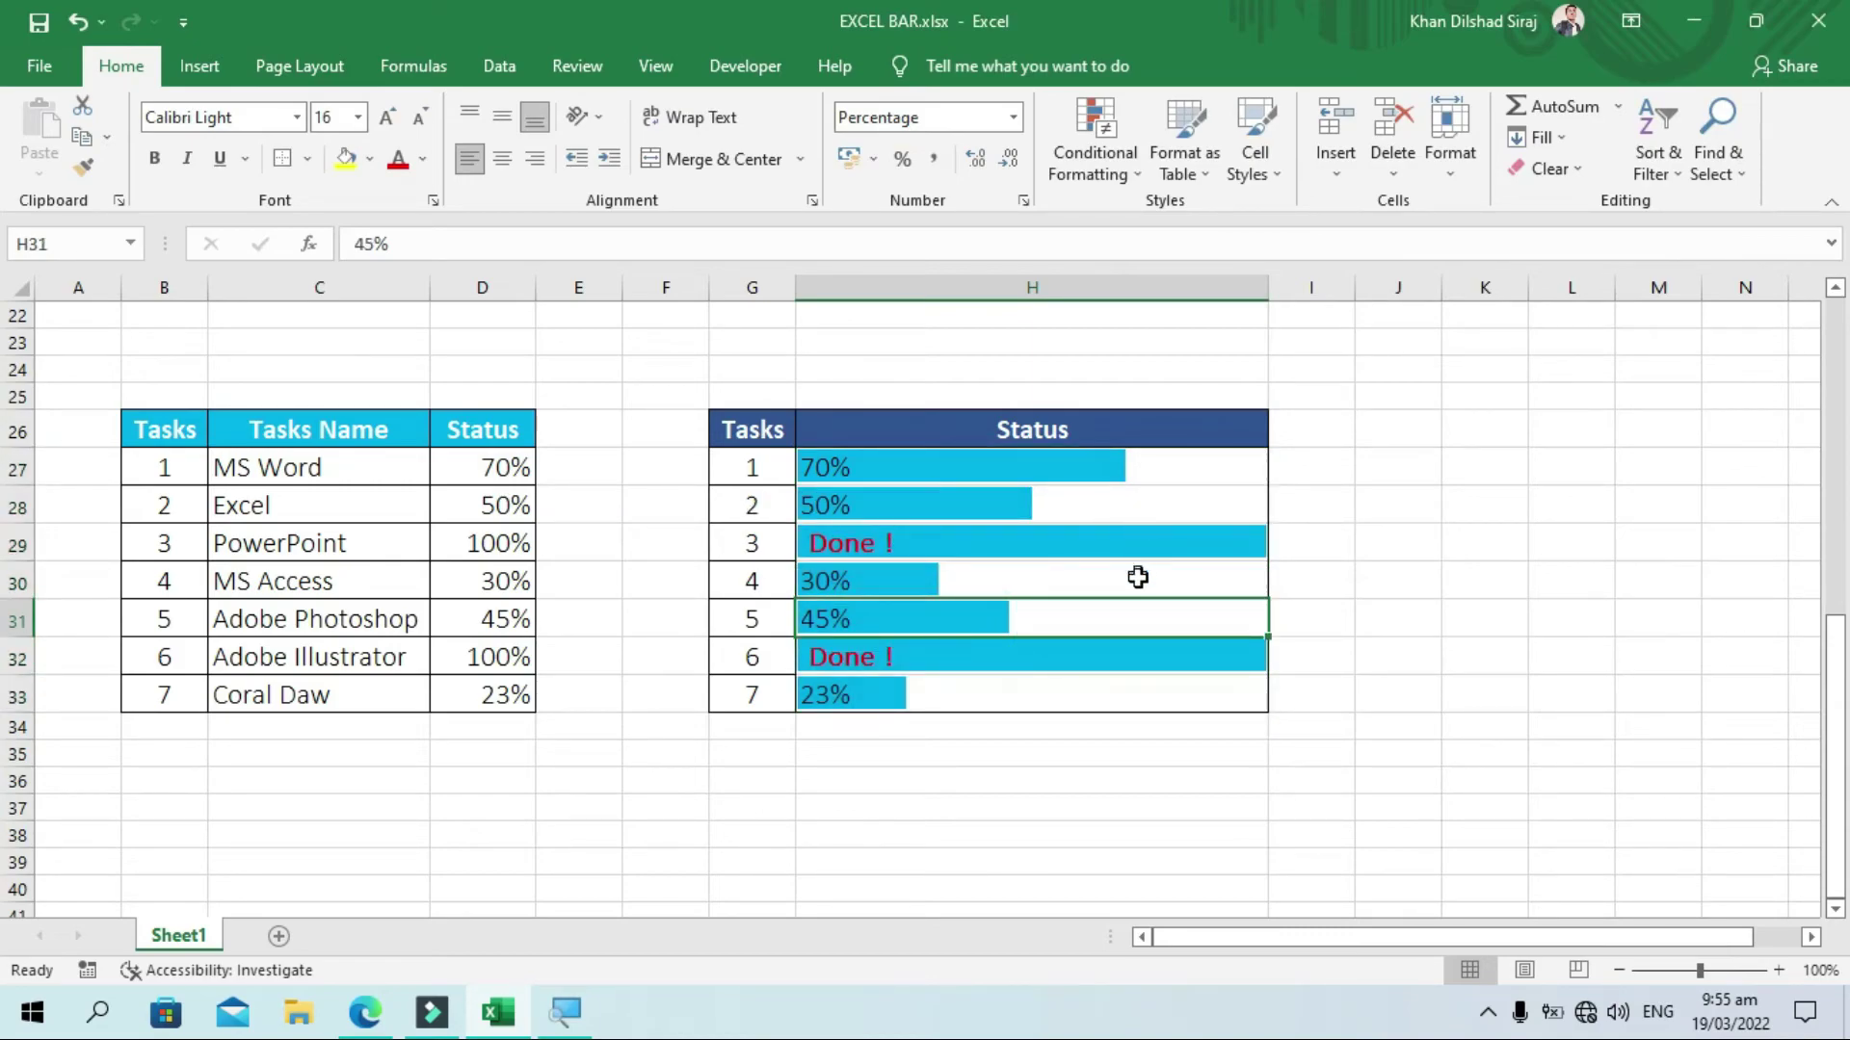
click(1022, 570)
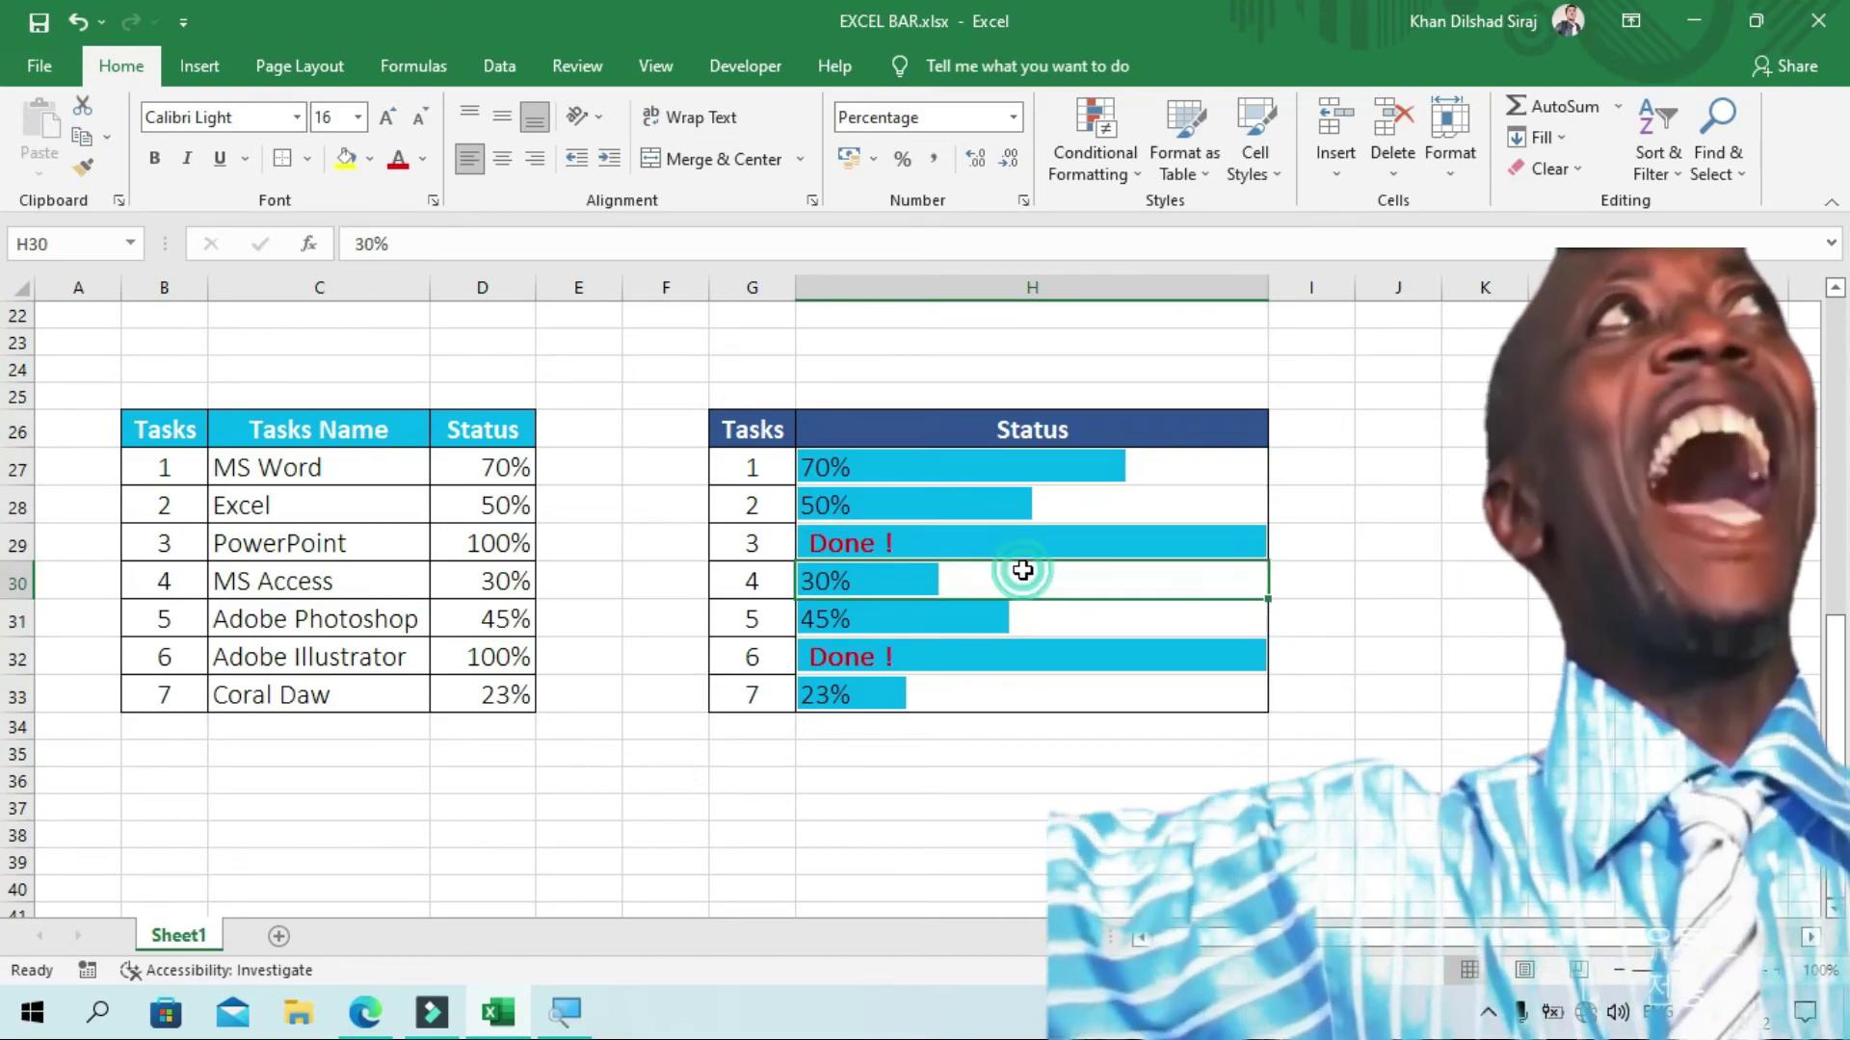
Change task 7's status in H33 from 23% to 100% so it shows 'Done !'
click(973, 703)
double_click(975, 701)
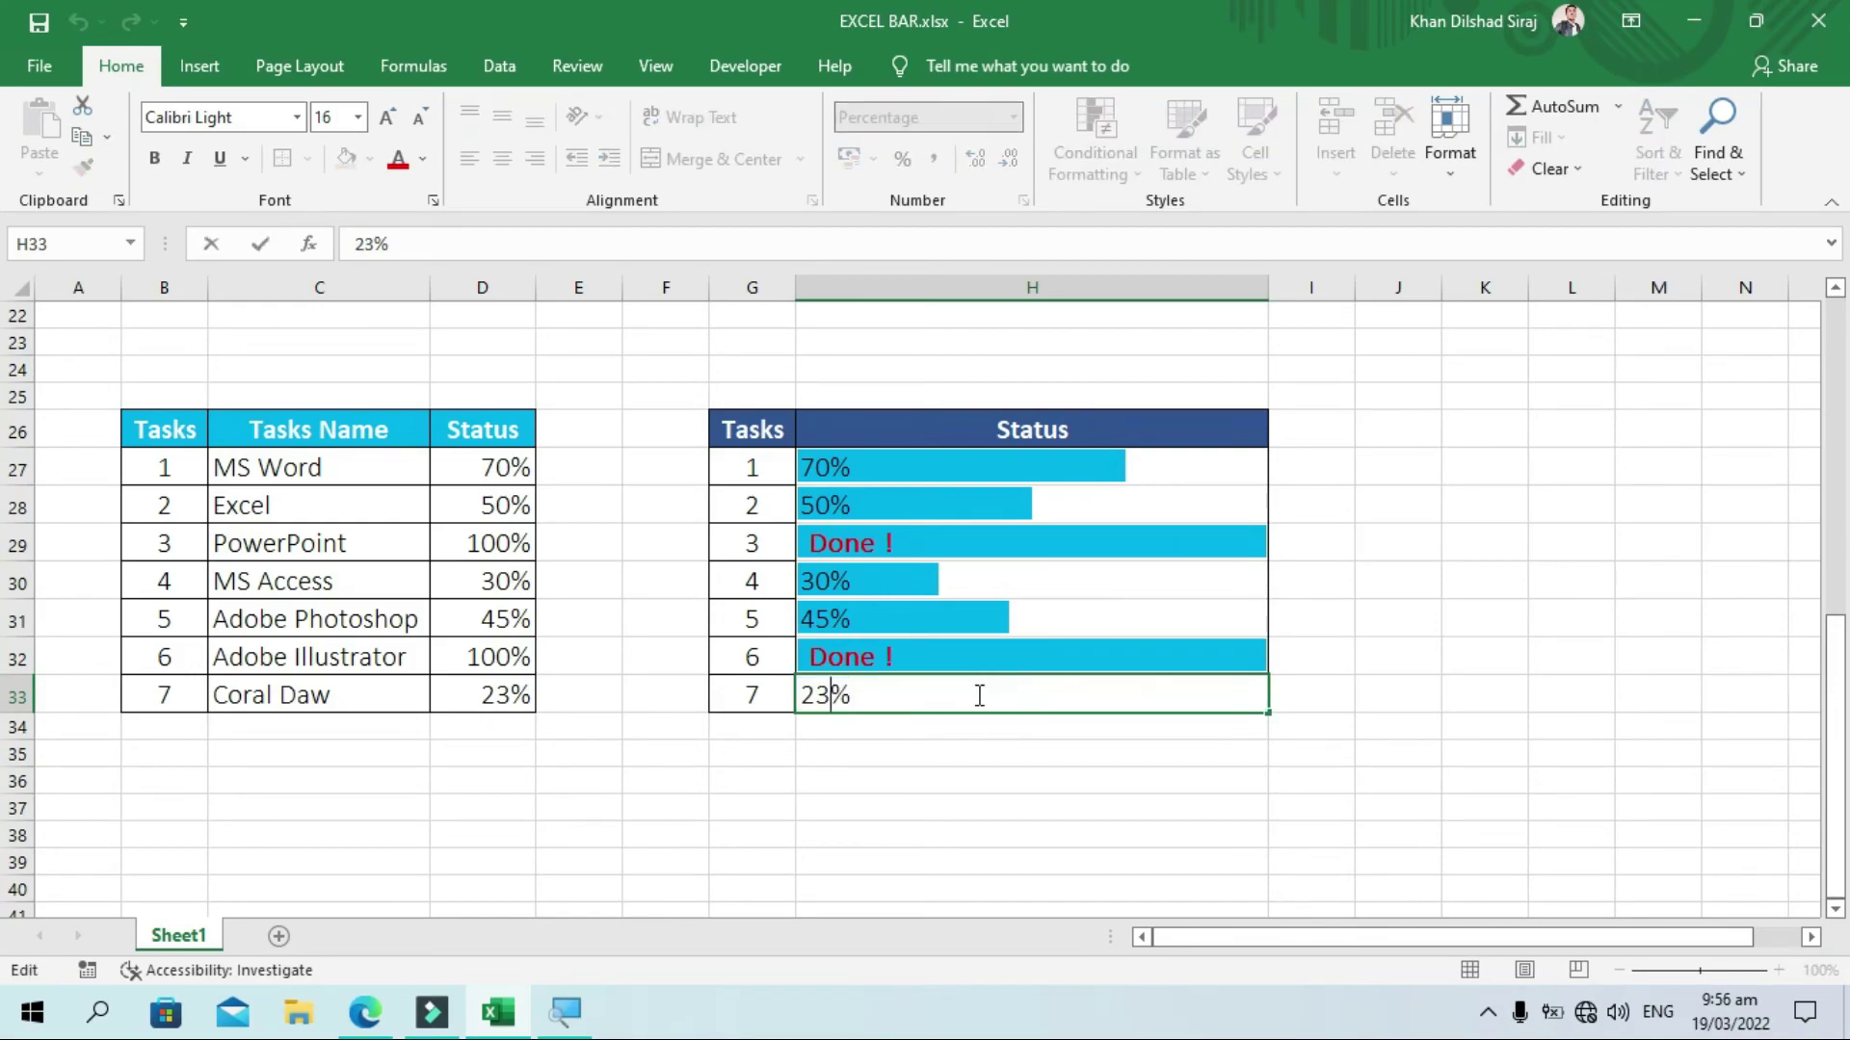
key(BackSpace)
key(BackSpace)
text(1)
text(00)
key(Return)
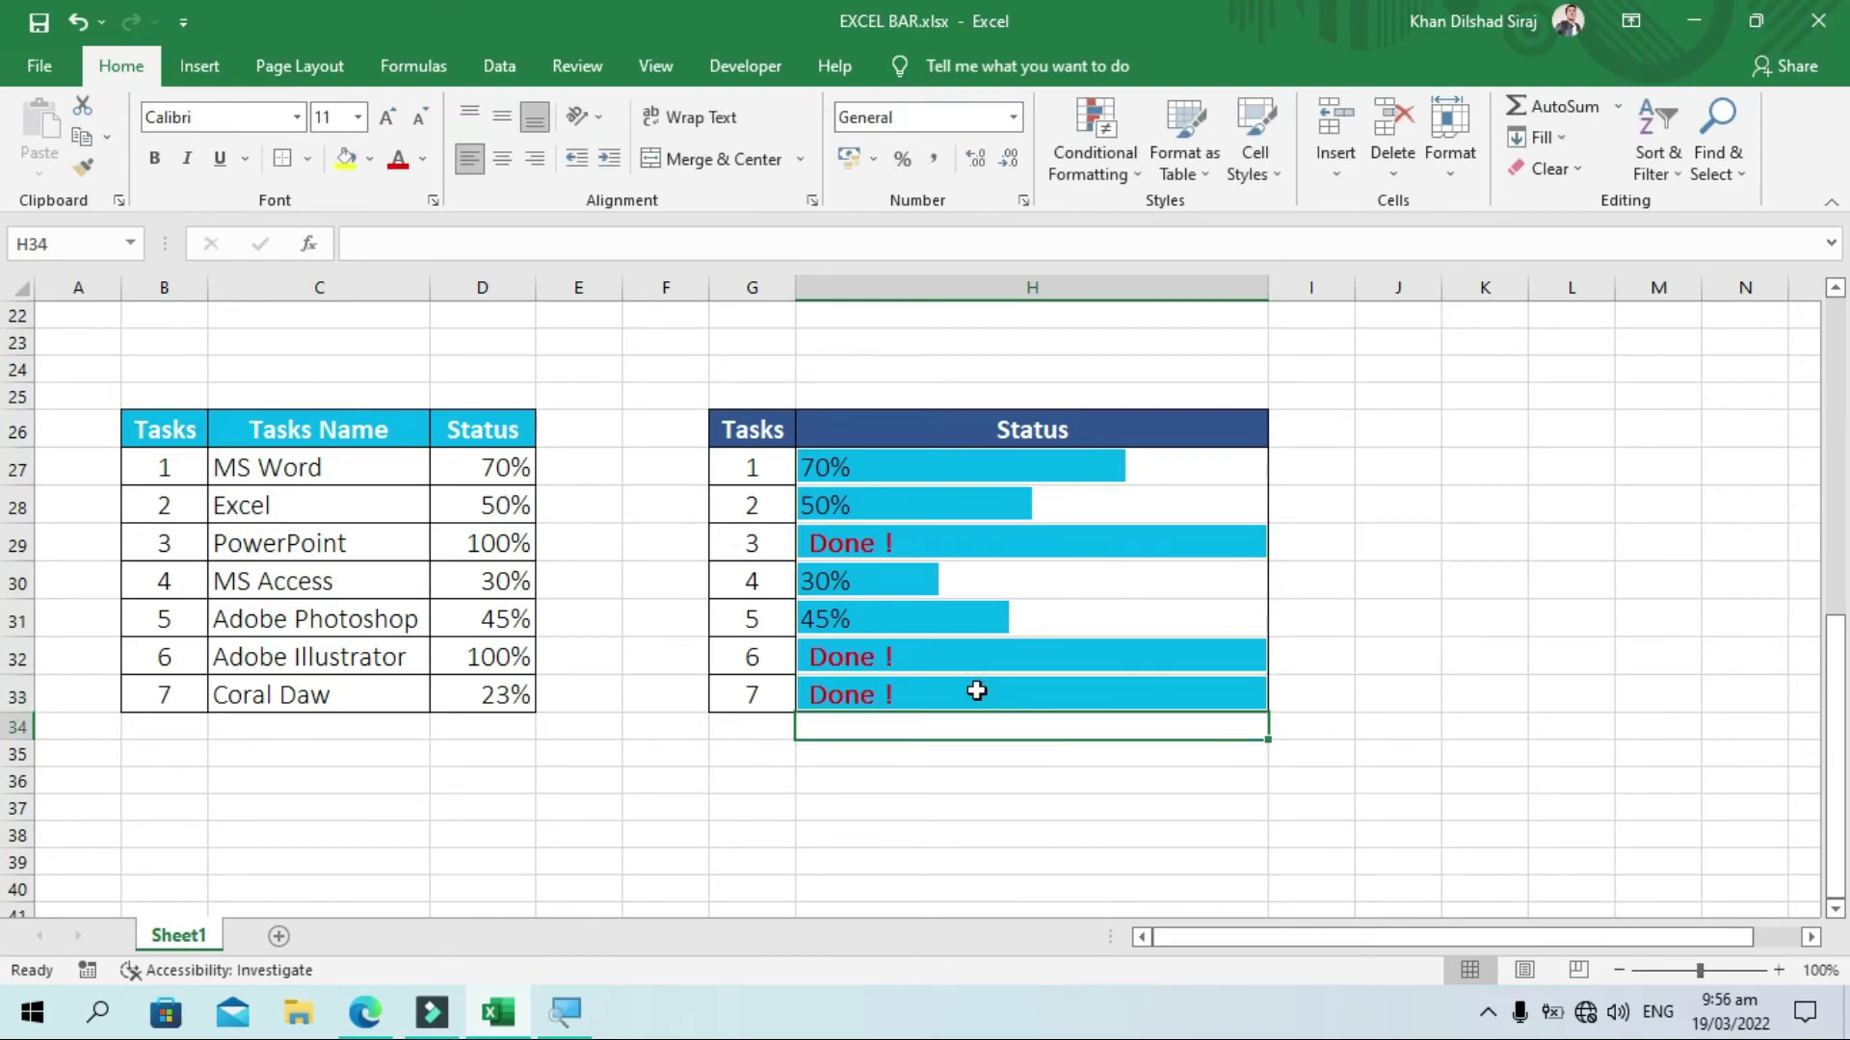
click(977, 691)
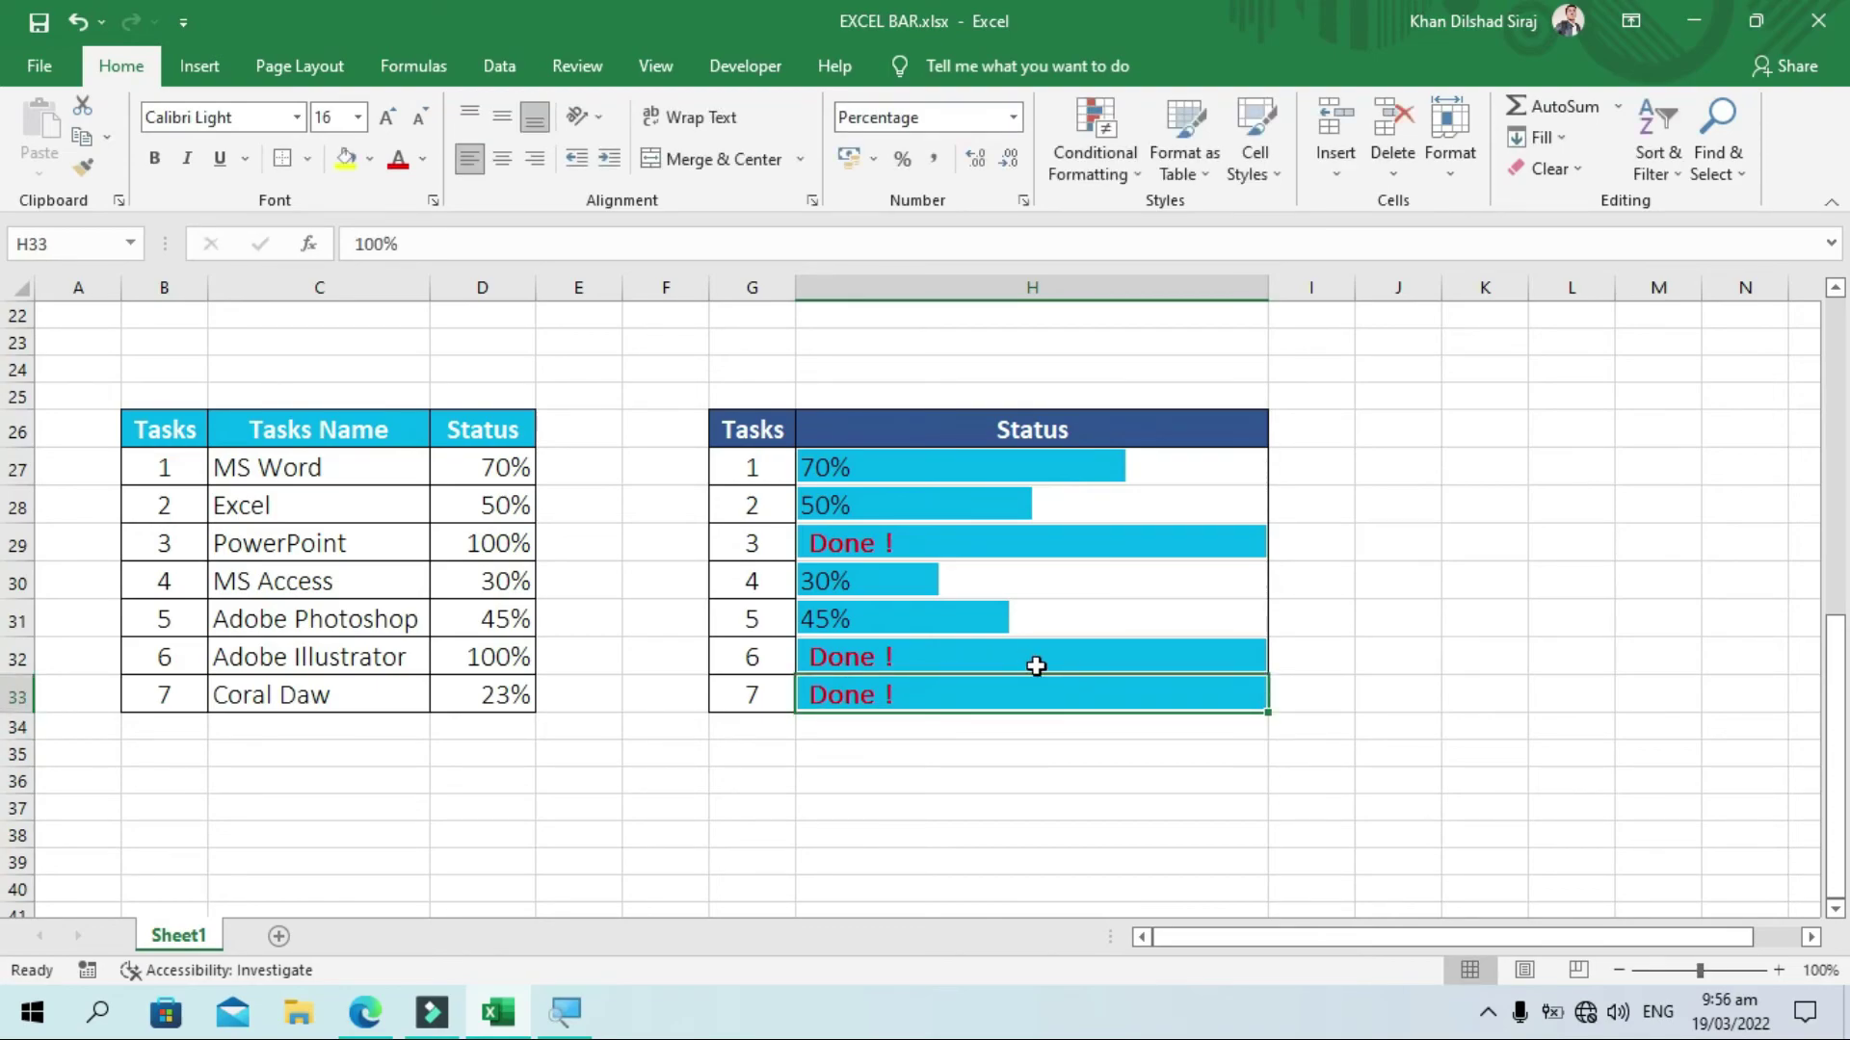